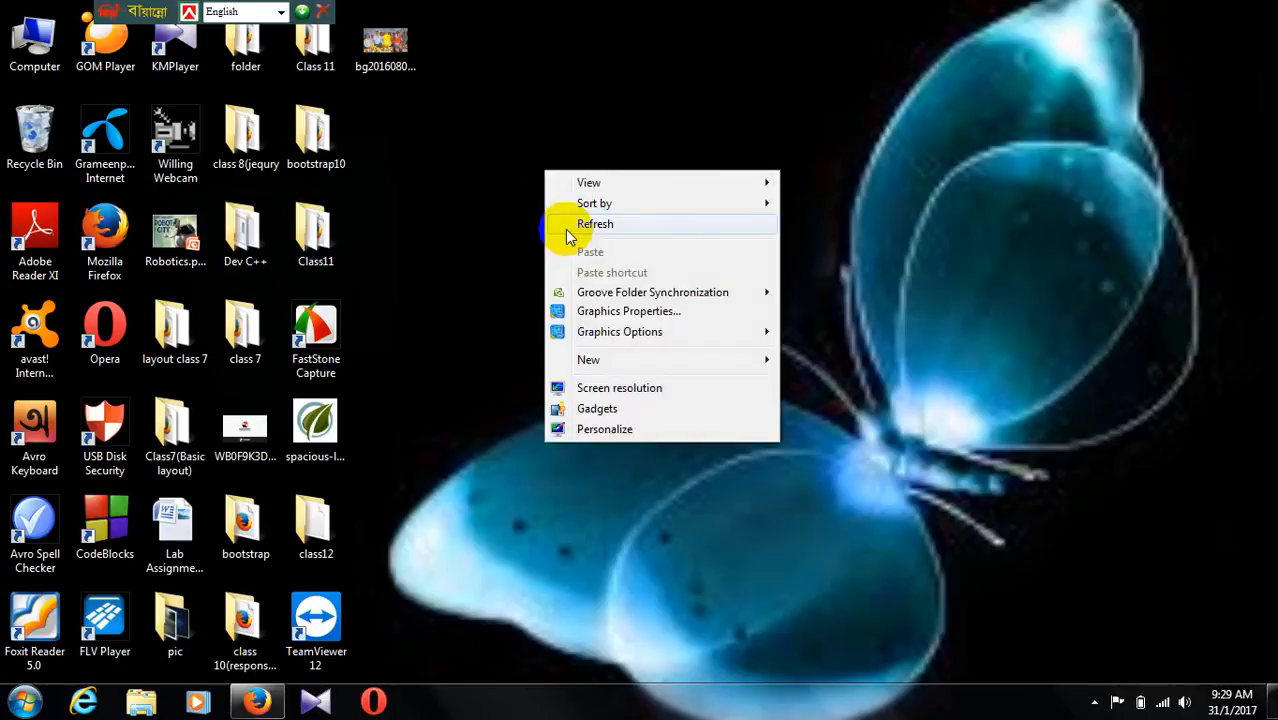
{"action": "left_click", "coordinate": [573, 229]}
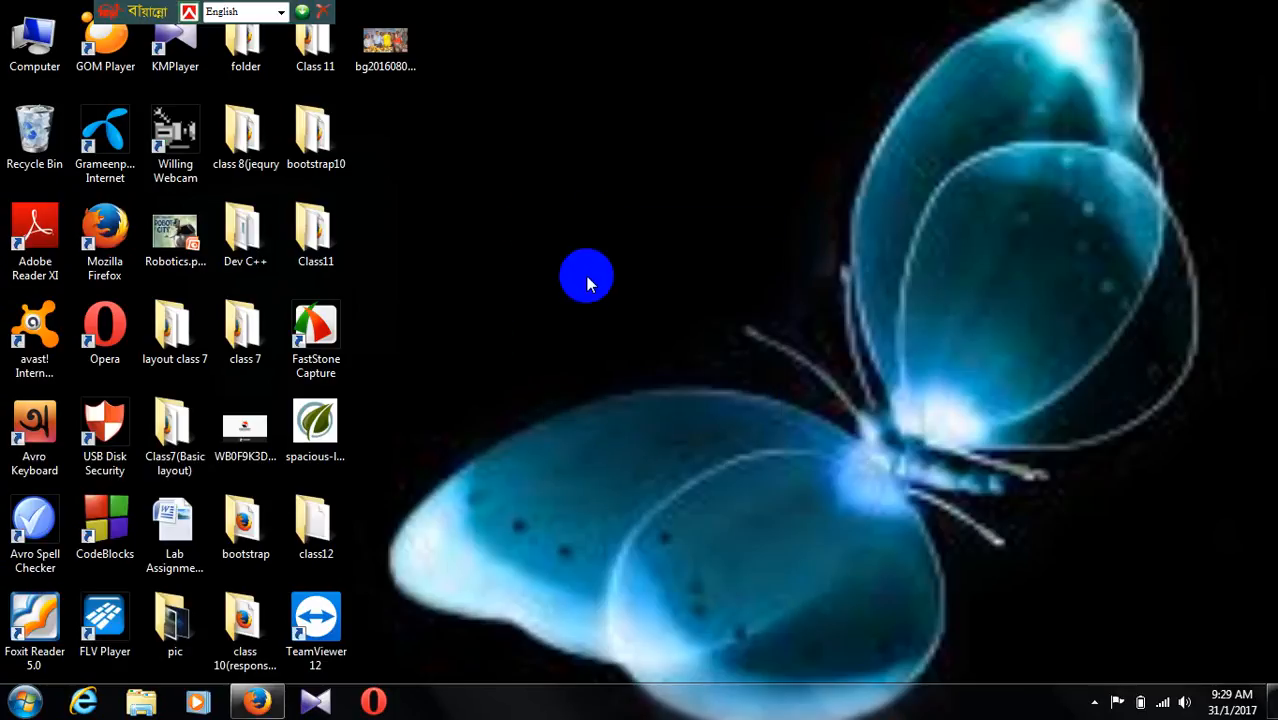
{"action": "right_click", "coordinate": [585, 276]}
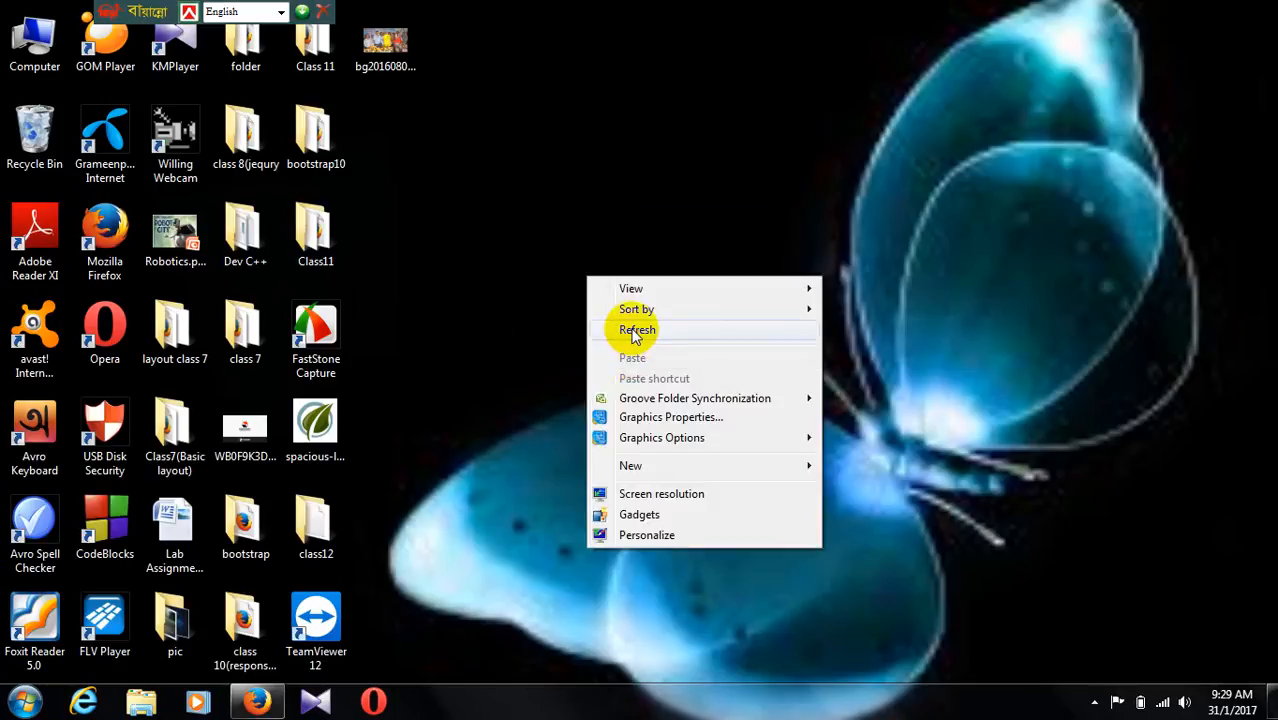
{"action": "left_click", "coordinate": [633, 323]}
Step: Switch to Firefox and open File Manager from the cPanel main page
{"action": "left_click", "coordinate": [262, 703]}
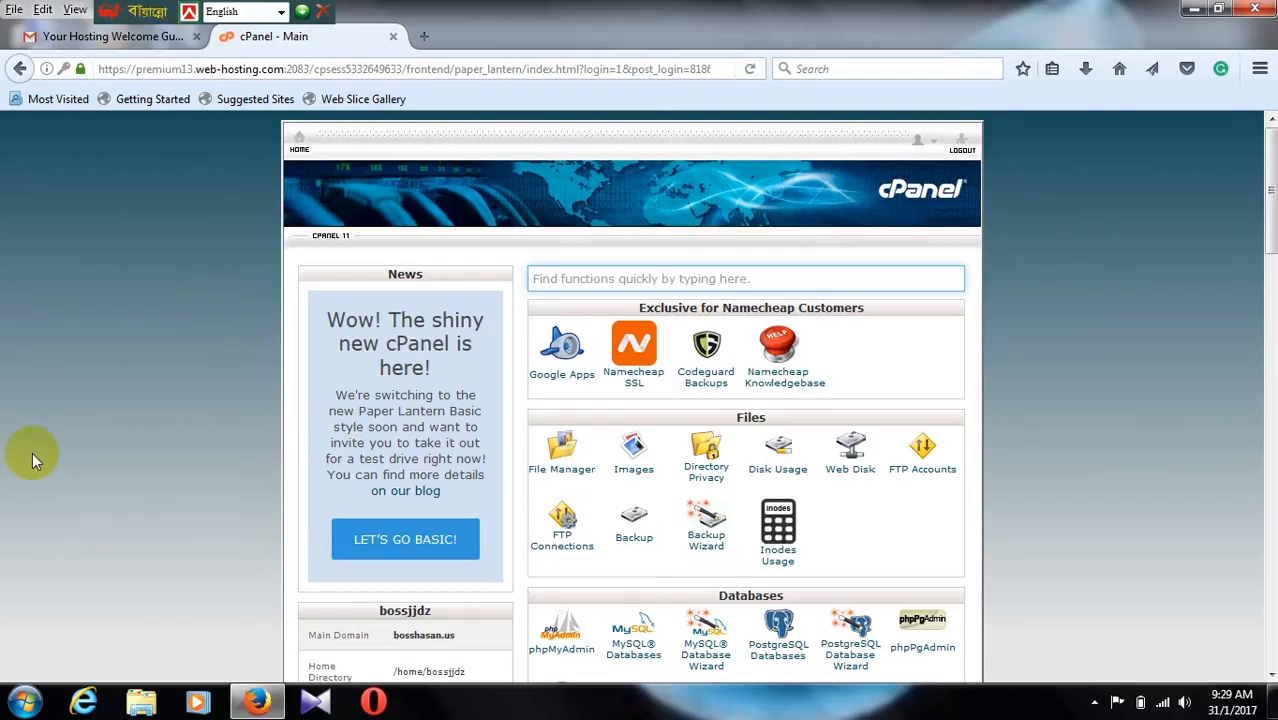
{"action": "scroll", "coordinate": [25, 430], "scroll_direction": "down", "scroll_amount": 5}
{"action": "scroll", "coordinate": [25, 425], "scroll_direction": "up", "scroll_amount": 5}
{"action": "left_click", "coordinate": [140, 36]}
{"action": "left_click", "coordinate": [255, 36]}
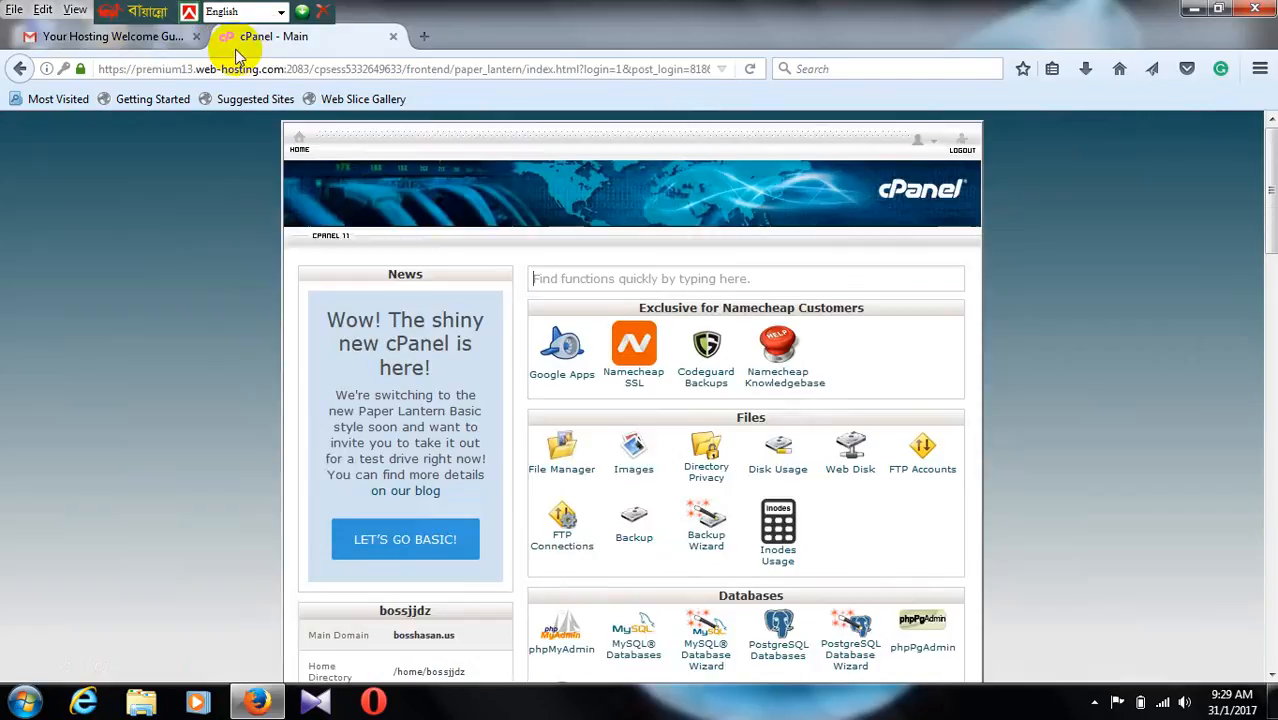
{"action": "scroll", "coordinate": [570, 600], "scroll_direction": "down", "scroll_amount": 3}
{"action": "scroll", "coordinate": [600, 560], "scroll_direction": "up", "scroll_amount": 3}
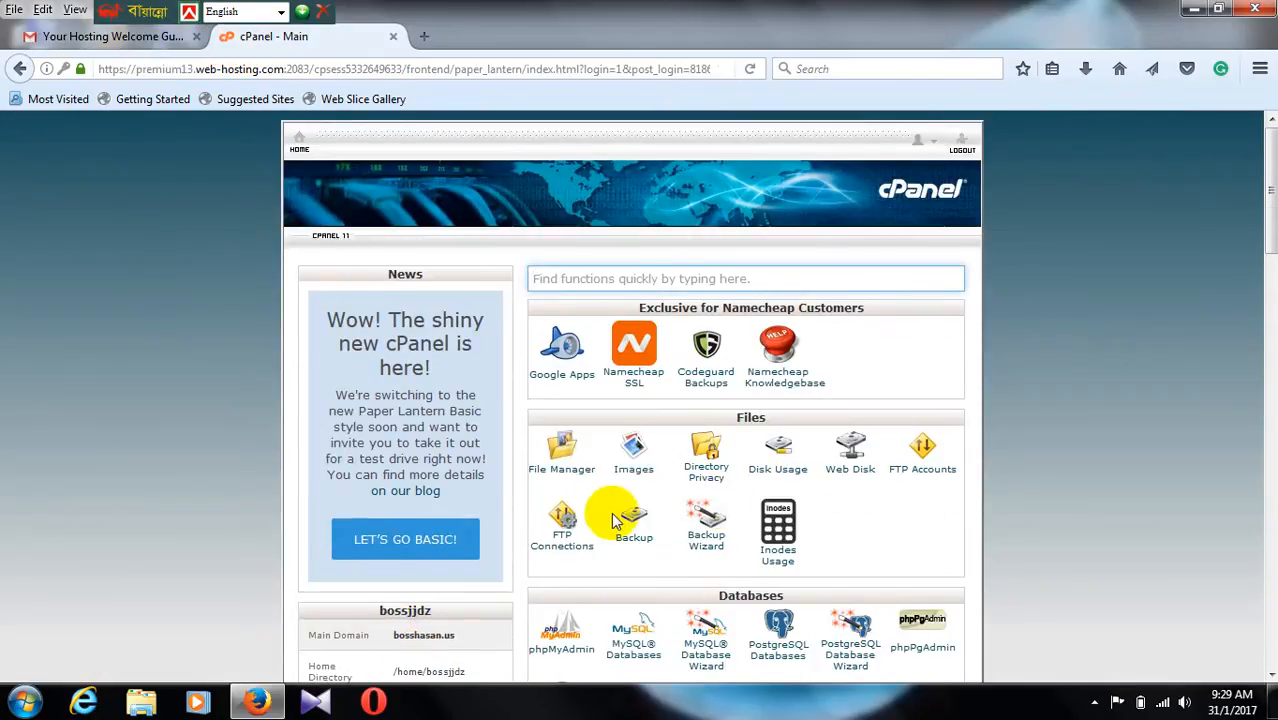
{"action": "left_click", "coordinate": [561, 463]}
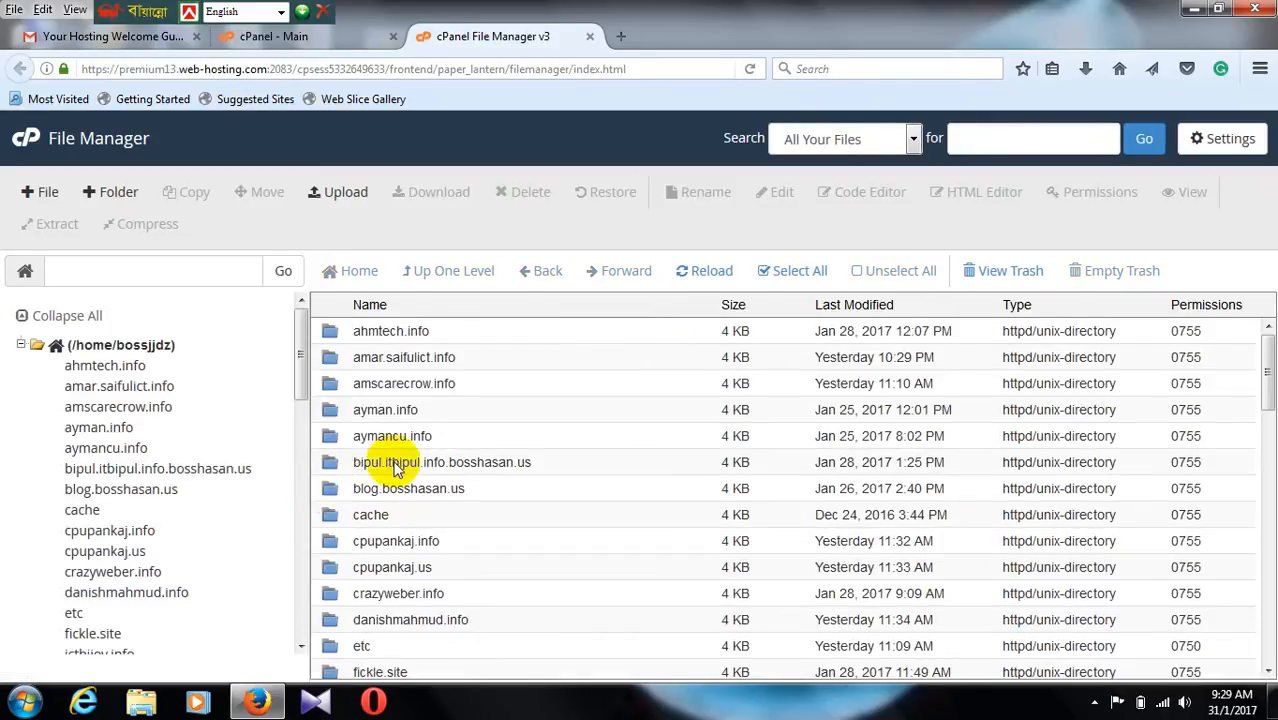
Step: Open the public_html folder in the directory tree and look through its files
{"action": "scroll", "coordinate": [252, 467], "scroll_direction": "down", "scroll_amount": 3}
{"action": "scroll", "coordinate": [252, 467], "scroll_direction": "down", "scroll_amount": 5}
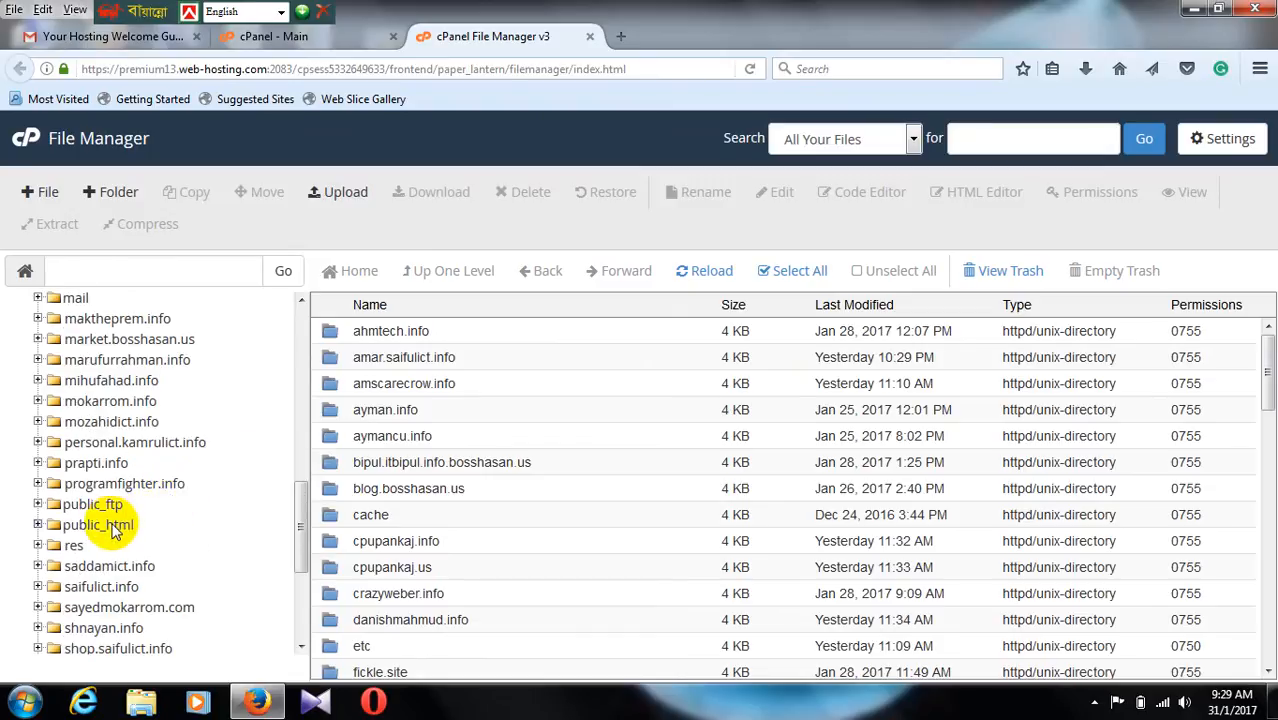
{"action": "left_click", "coordinate": [110, 526]}
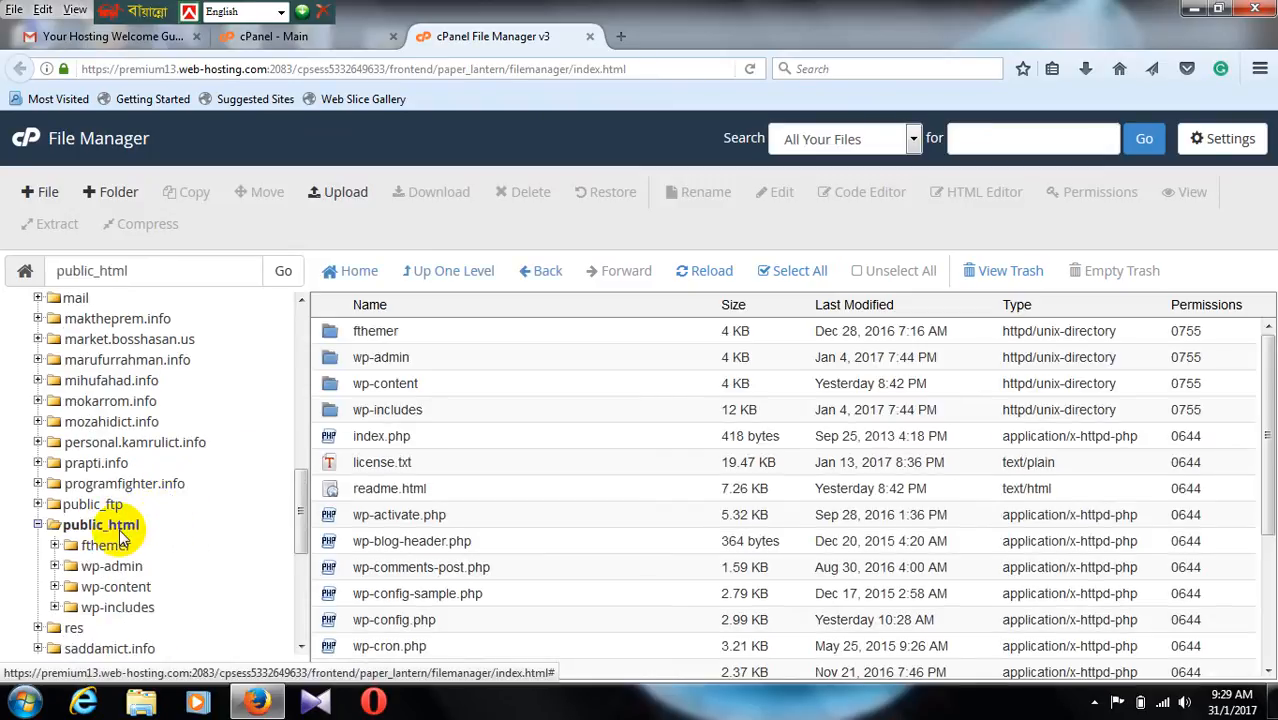
{"action": "scroll", "coordinate": [442, 486], "scroll_direction": "down", "scroll_amount": 1}
{"action": "scroll", "coordinate": [456, 491], "scroll_direction": "up", "scroll_amount": 1}
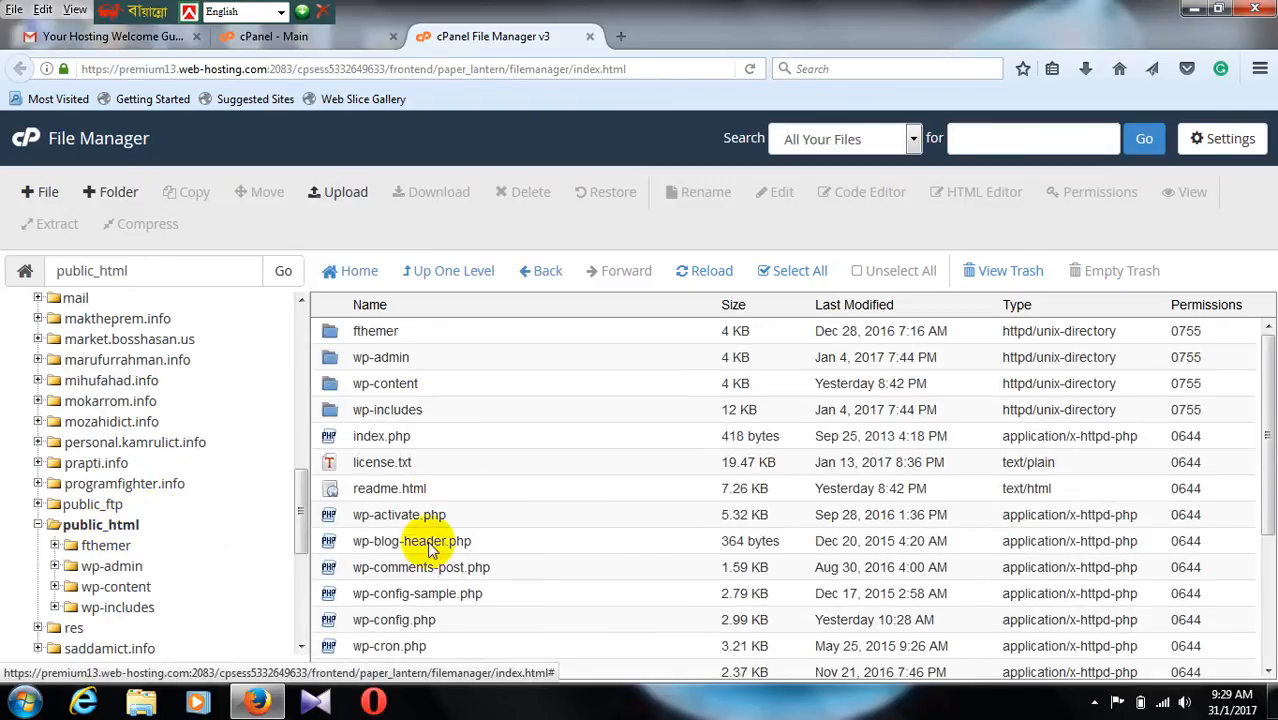
{"action": "scroll", "coordinate": [422, 543], "scroll_direction": "down", "scroll_amount": 3}
{"action": "scroll", "coordinate": [485, 509], "scroll_direction": "up", "scroll_amount": 3}
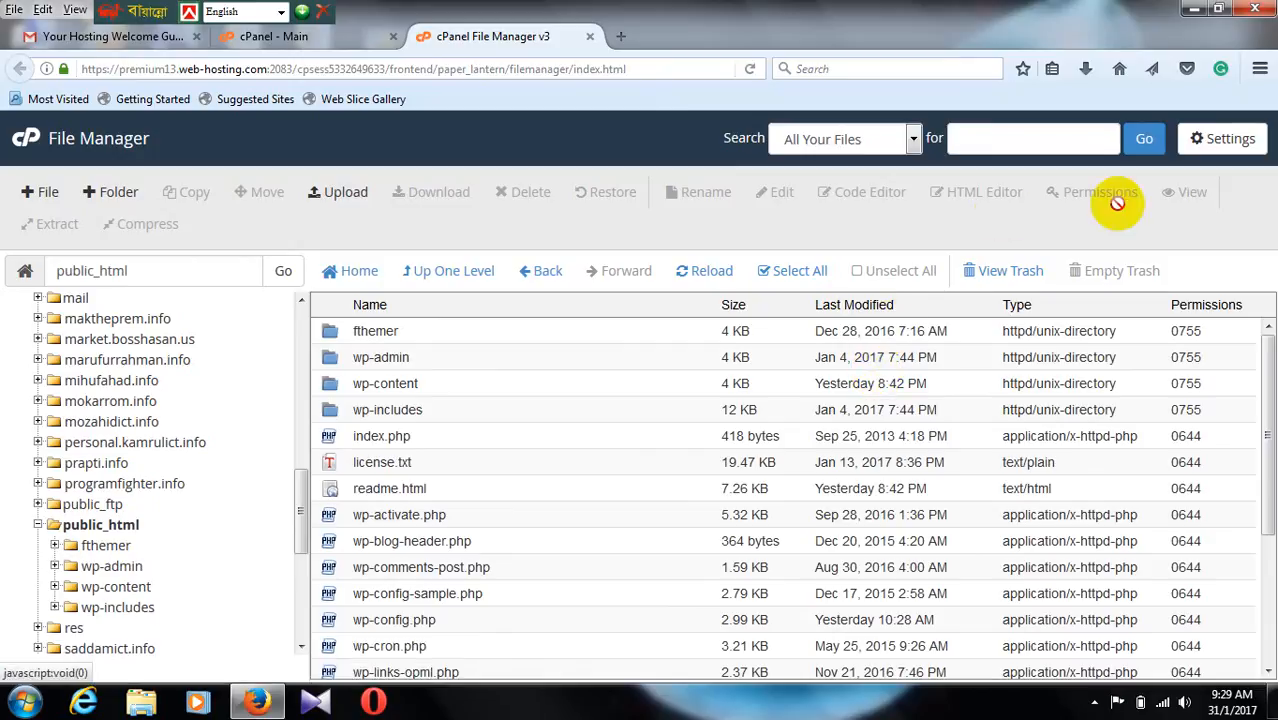
Step: Delete all files and folders inside public_html
{"action": "left_click", "coordinate": [802, 272]}
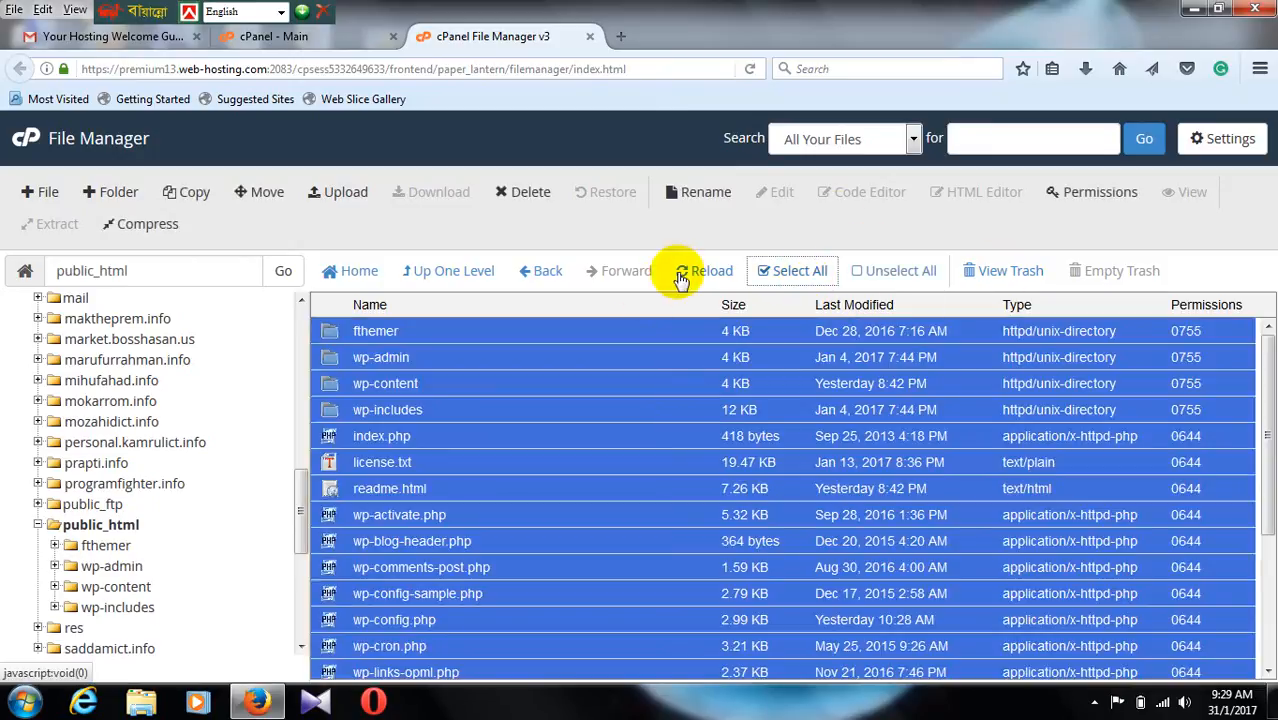
{"action": "left_click", "coordinate": [533, 194]}
{"action": "left_click", "coordinate": [791, 541]}
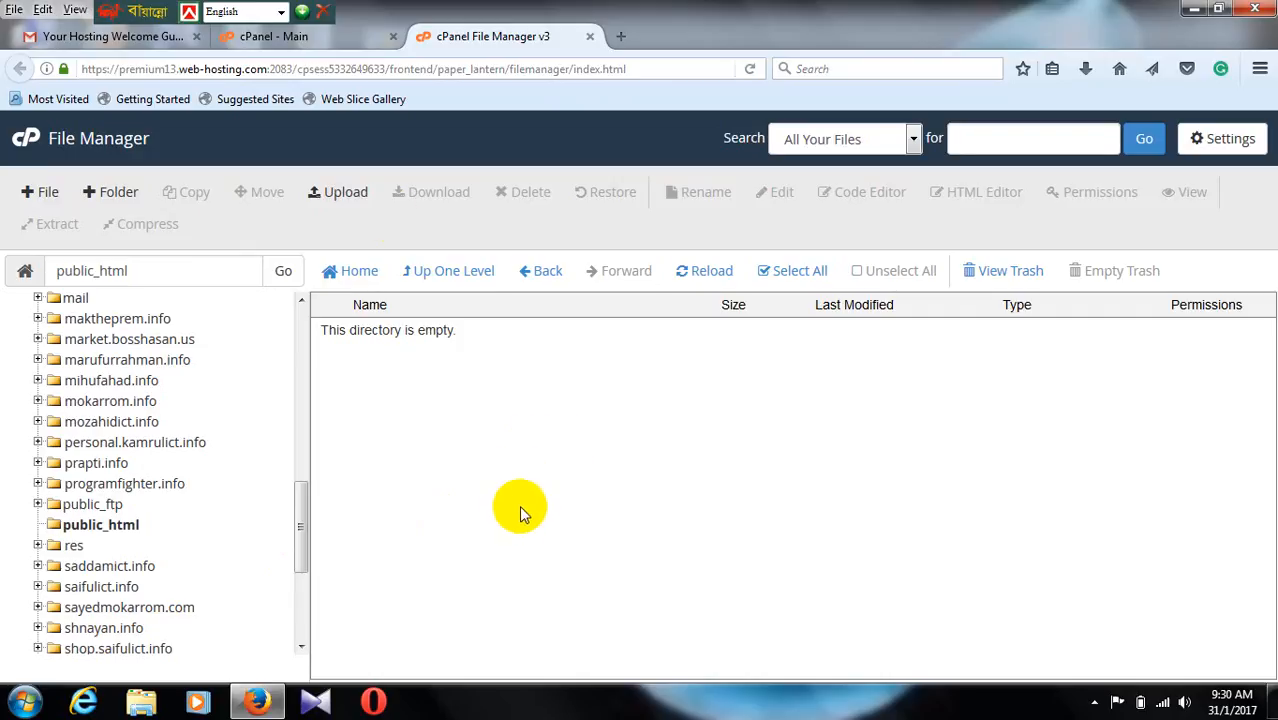
Step: Start a file upload to public_html and browse to the xampp\htdocs folder on Local Disk (C:)
{"action": "left_click", "coordinate": [347, 180]}
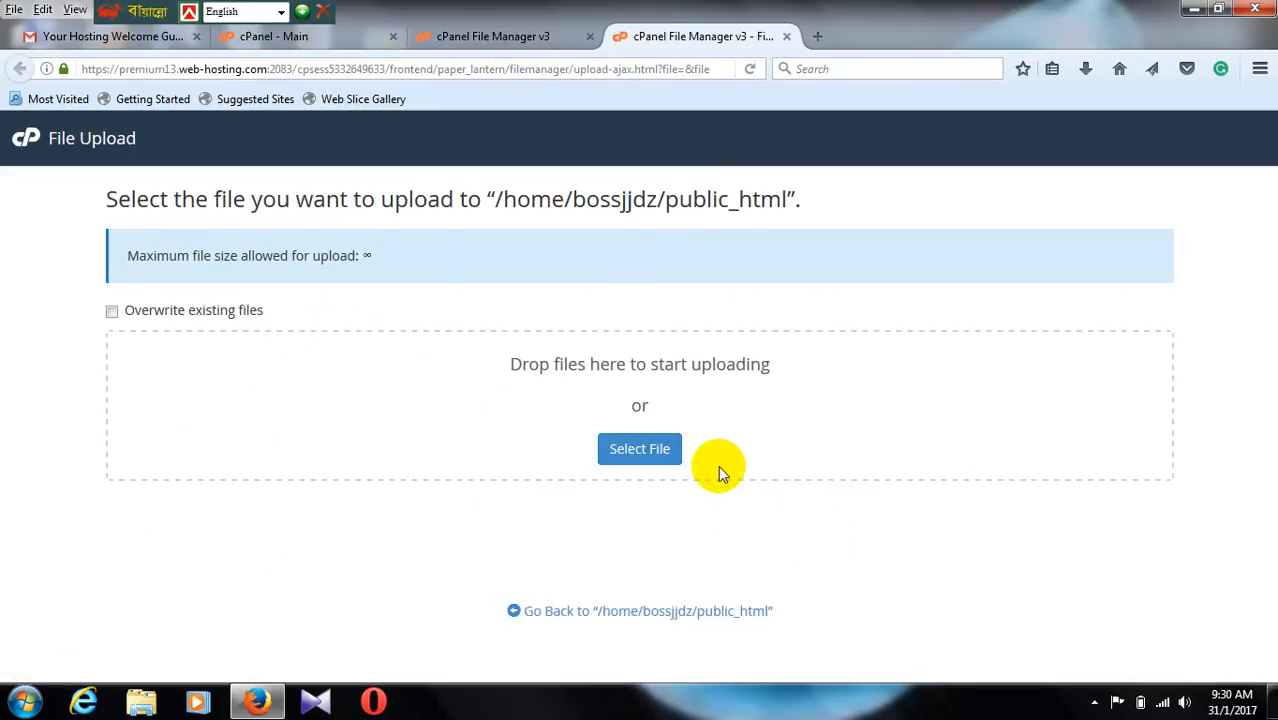
{"action": "left_click", "coordinate": [652, 447]}
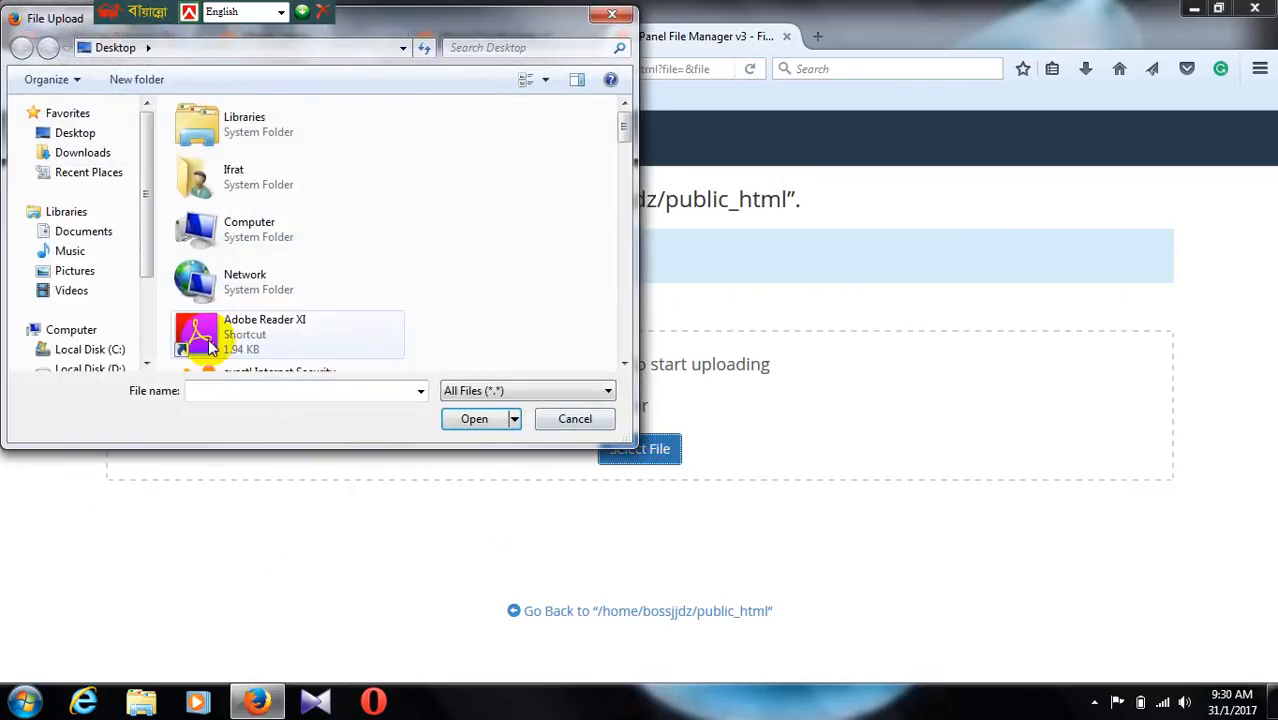
{"action": "left_click", "coordinate": [75, 349]}
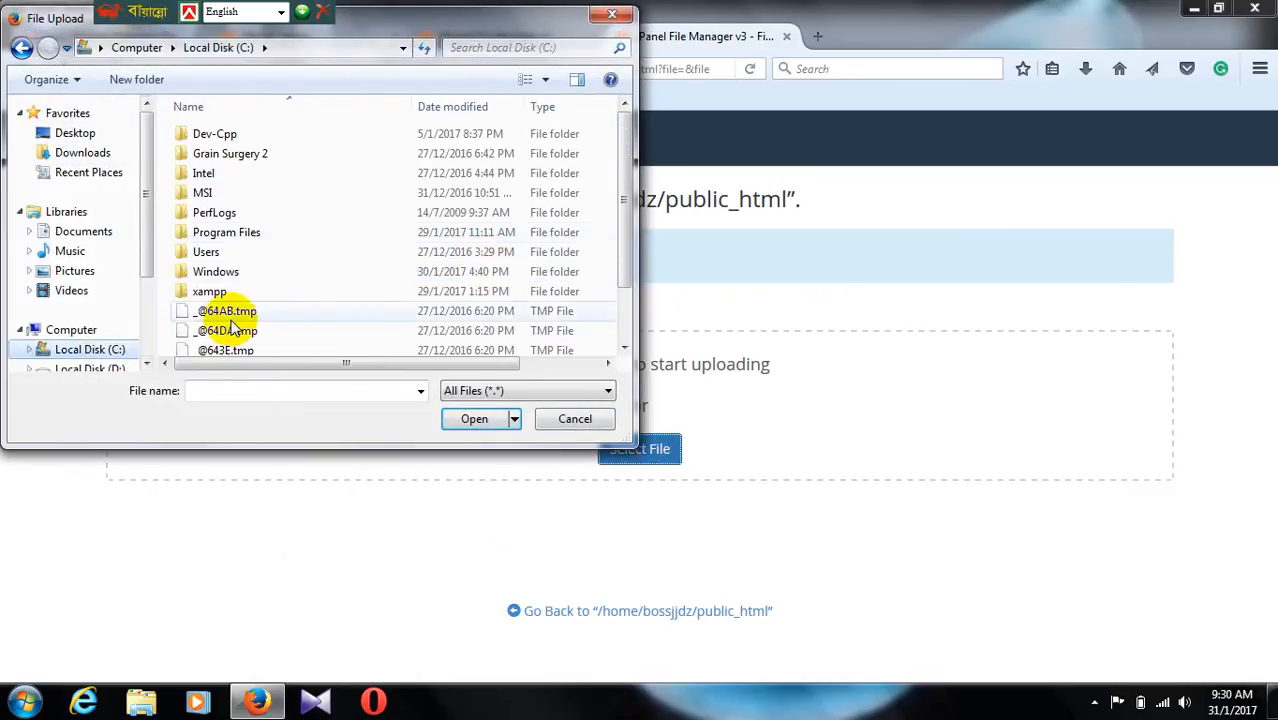
{"action": "double_click", "coordinate": [212, 291]}
{"action": "double_click", "coordinate": [224, 232]}
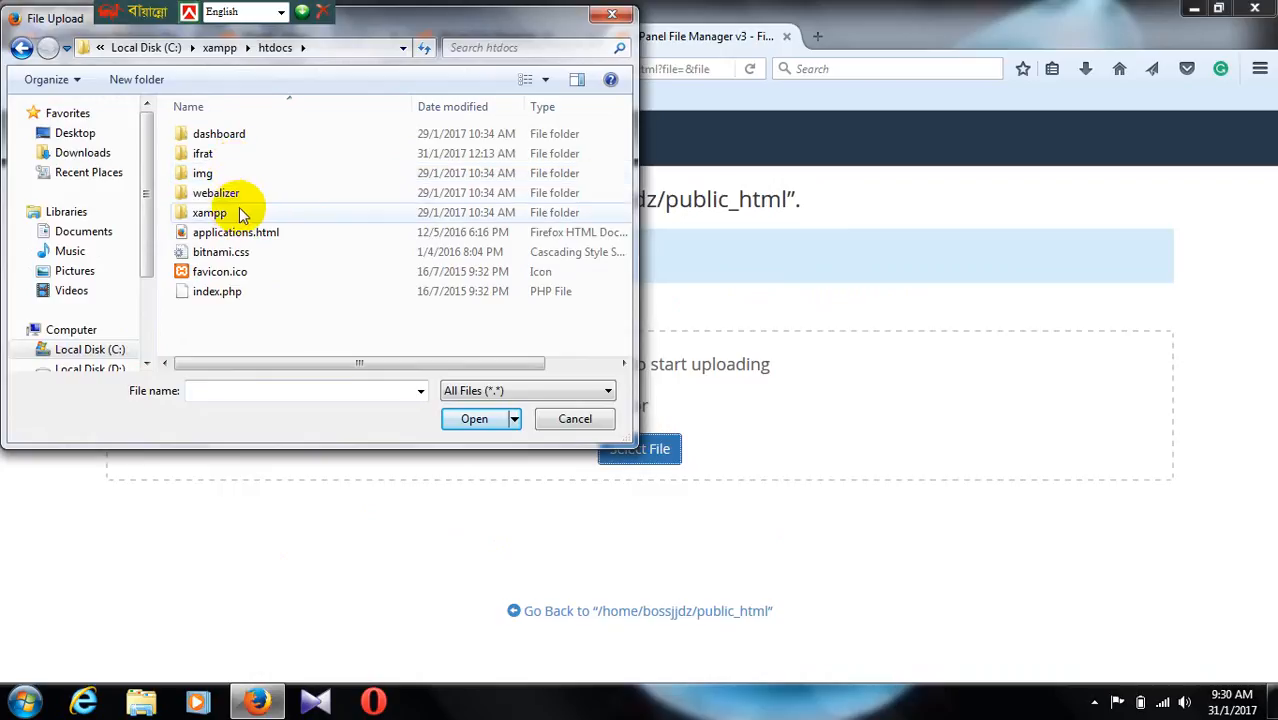
Step: Examine the contents of the ifrat site folder, including its wp-content\themes subfolder, and return to htdocs
{"action": "double_click", "coordinate": [213, 155]}
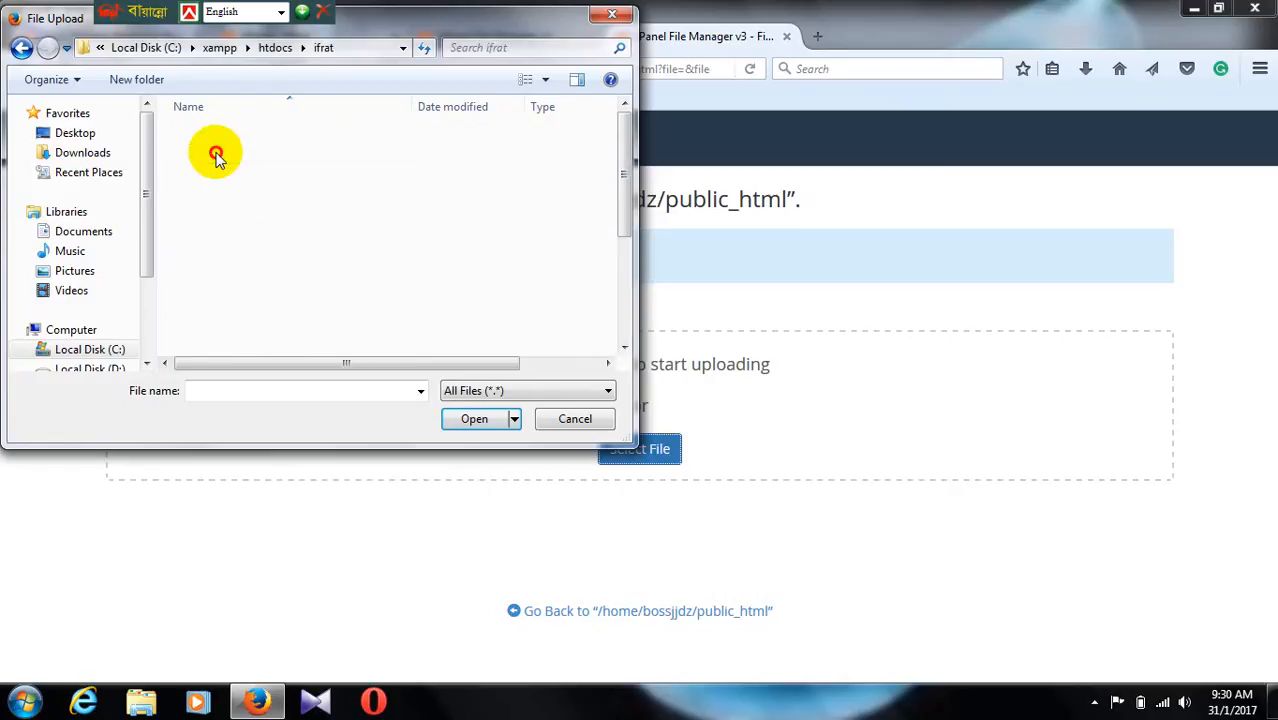
{"action": "double_click", "coordinate": [228, 154]}
{"action": "double_click", "coordinate": [224, 157]}
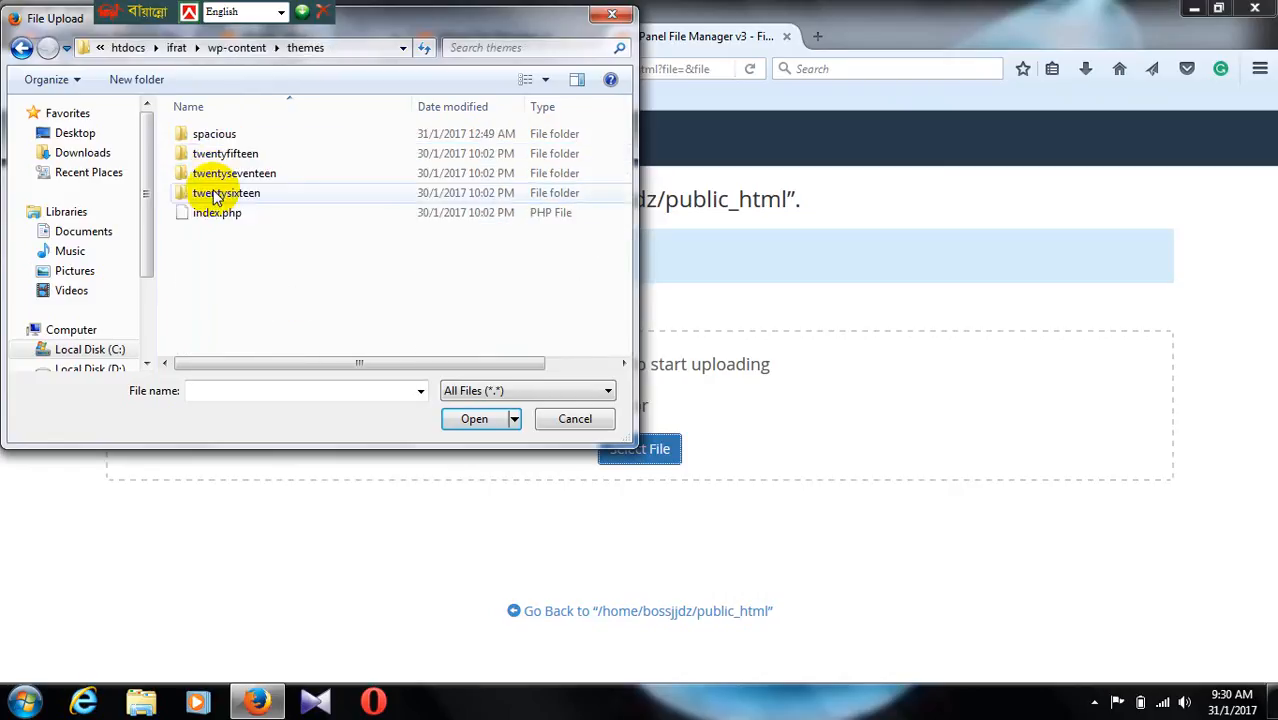
{"action": "left_click", "coordinate": [22, 50]}
{"action": "left_click", "coordinate": [22, 50]}
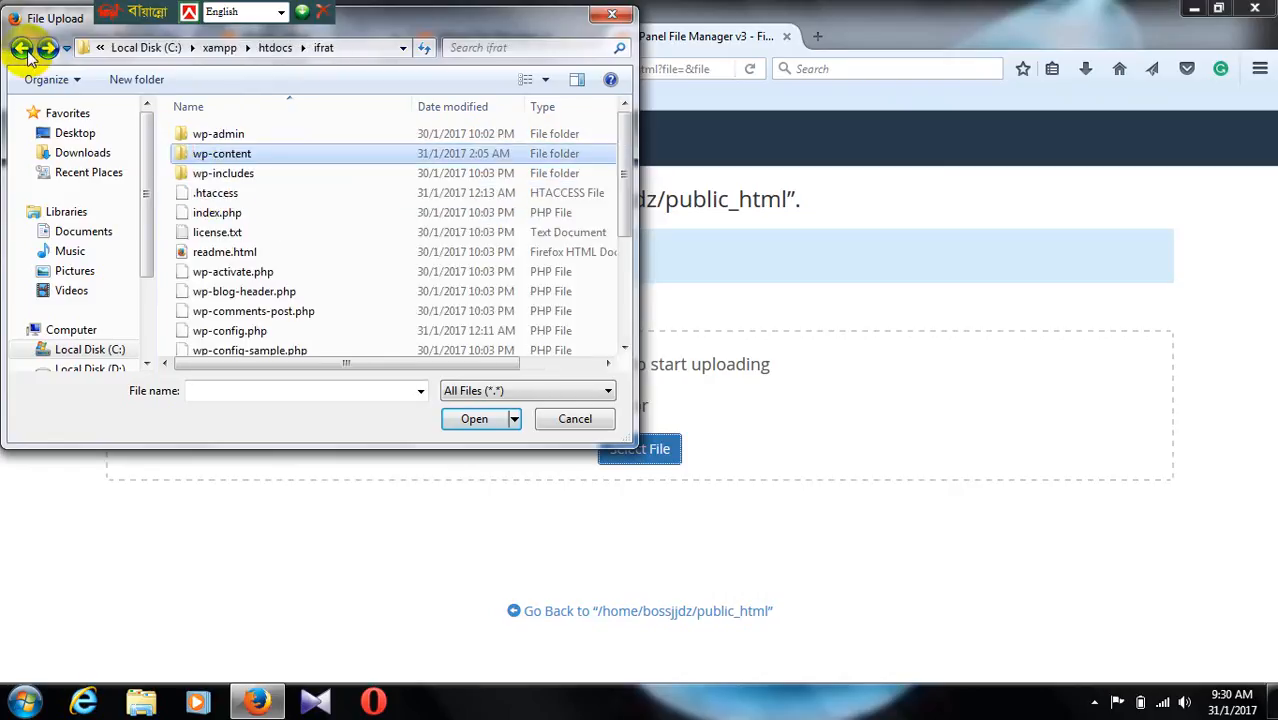
{"action": "left_click", "coordinate": [22, 50]}
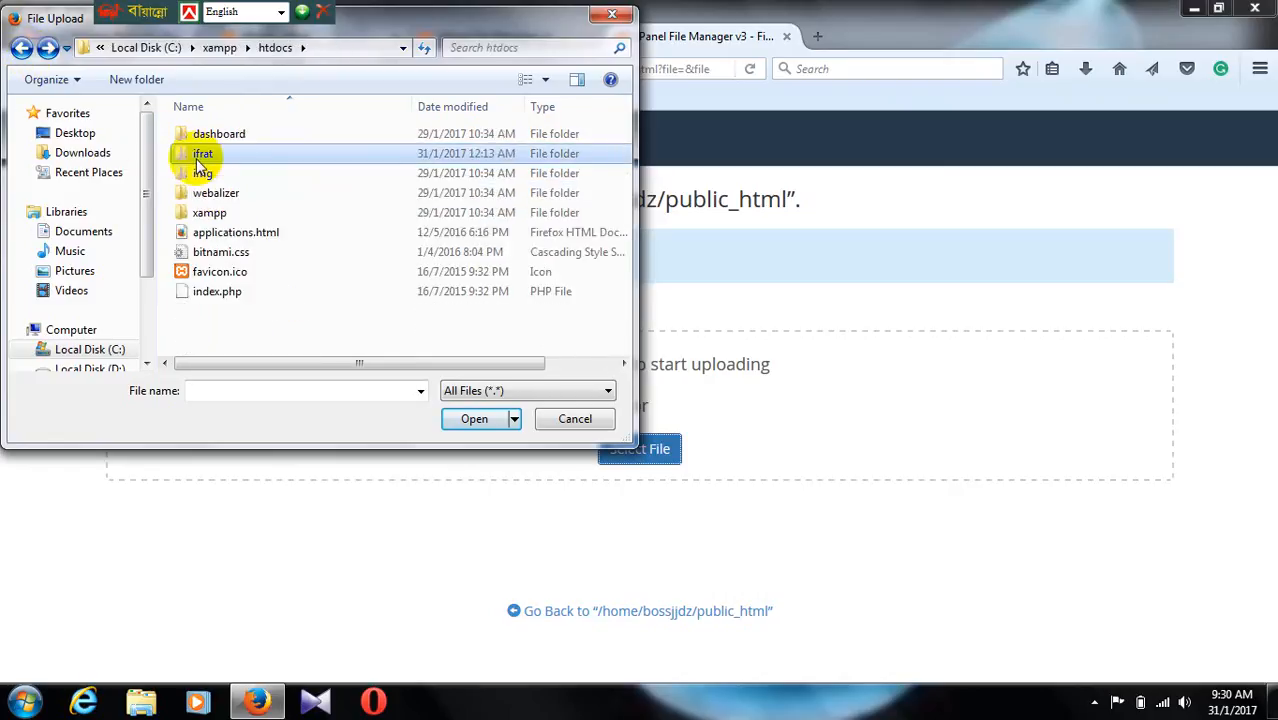
{"action": "left_click", "coordinate": [198, 159]}
{"action": "left_click", "coordinate": [205, 152]}
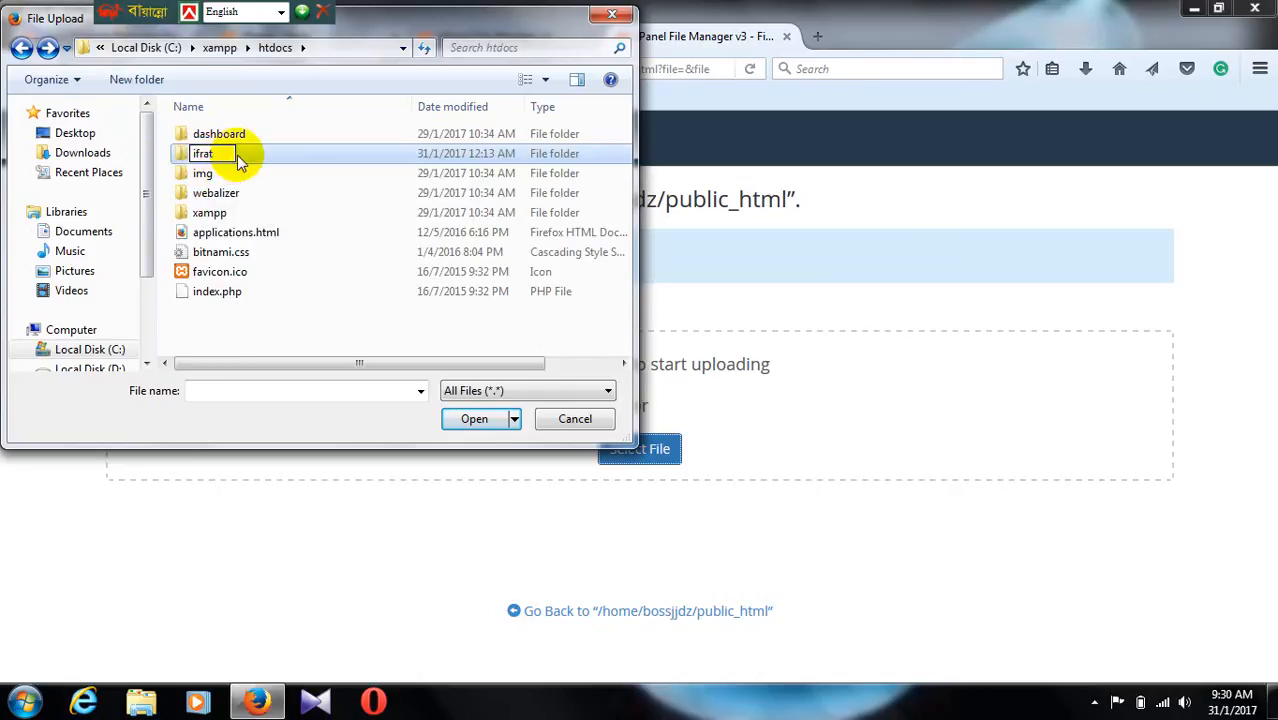
{"action": "double_click", "coordinate": [237, 160]}
{"action": "scroll", "coordinate": [228, 186], "scroll_direction": "down", "scroll_amount": 1}
{"action": "scroll", "coordinate": [228, 177], "scroll_direction": "up", "scroll_amount": 1}
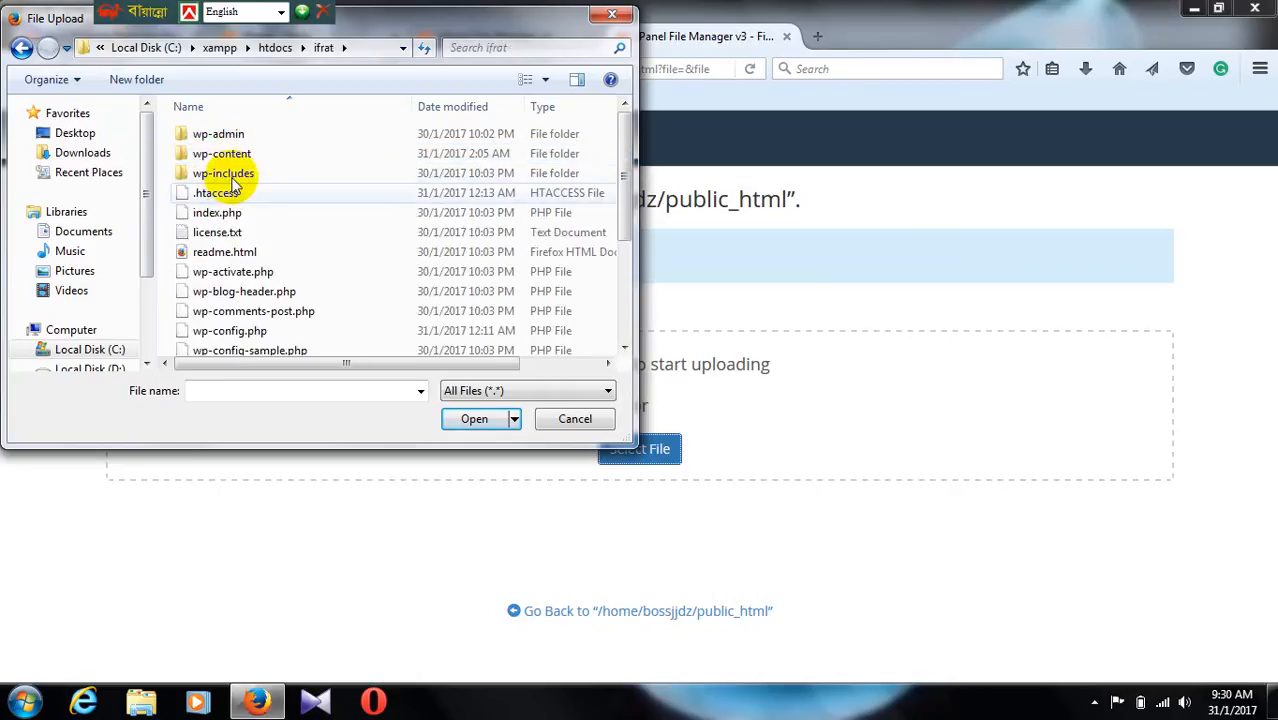
{"action": "left_click", "coordinate": [22, 48]}
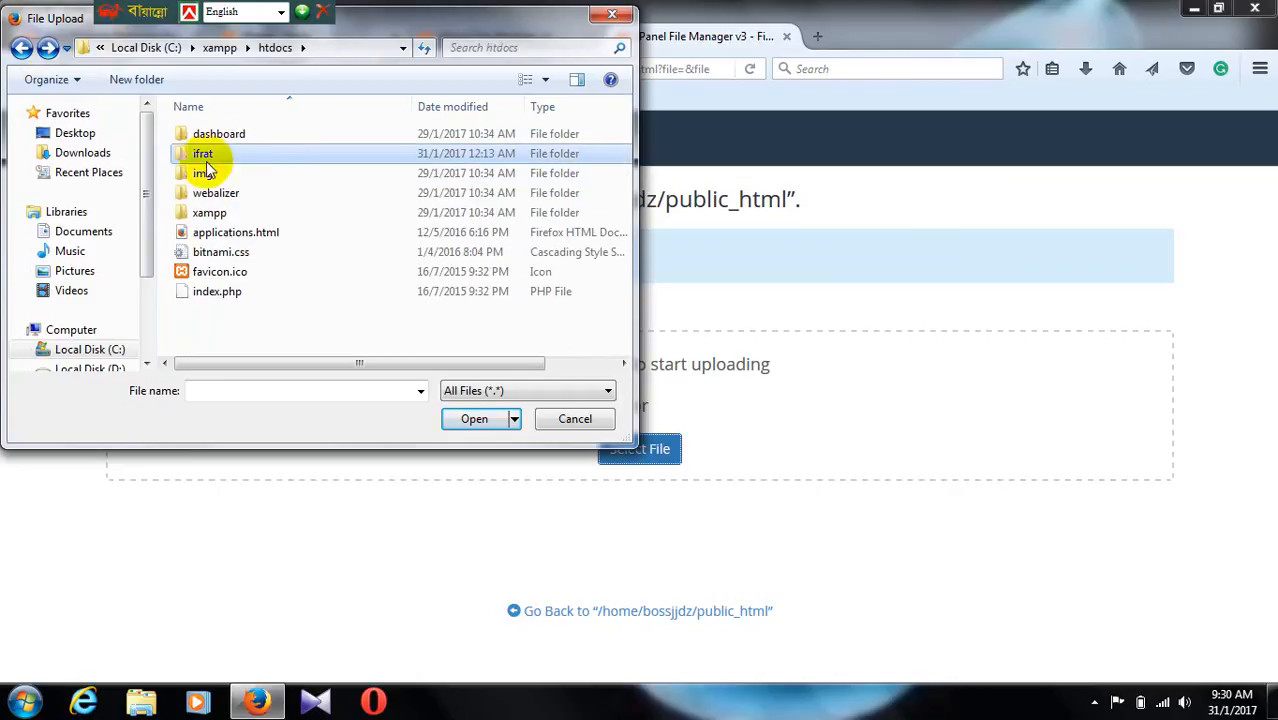
Step: Compress the ifrat folder into a zip archive in htdocs and upload ifrat.zip to public_html
{"action": "right_click", "coordinate": [197, 153]}
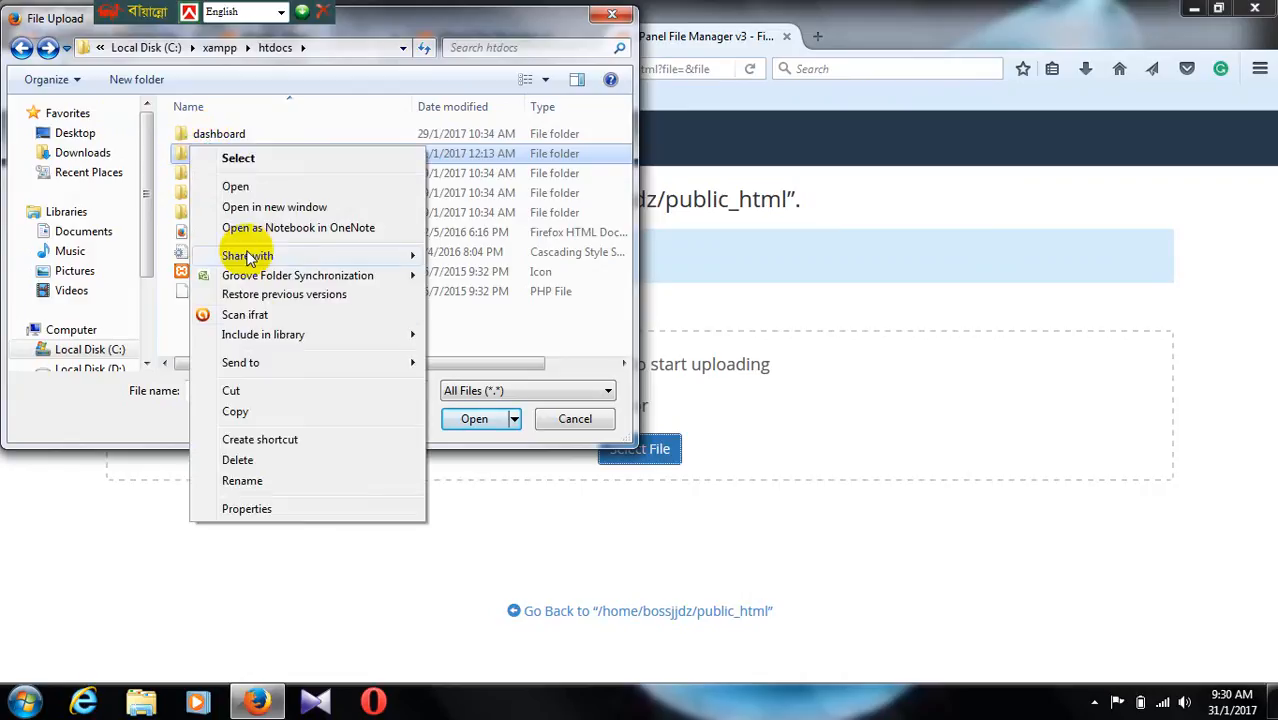
{"action": "mouse_move", "coordinate": [251, 362]}
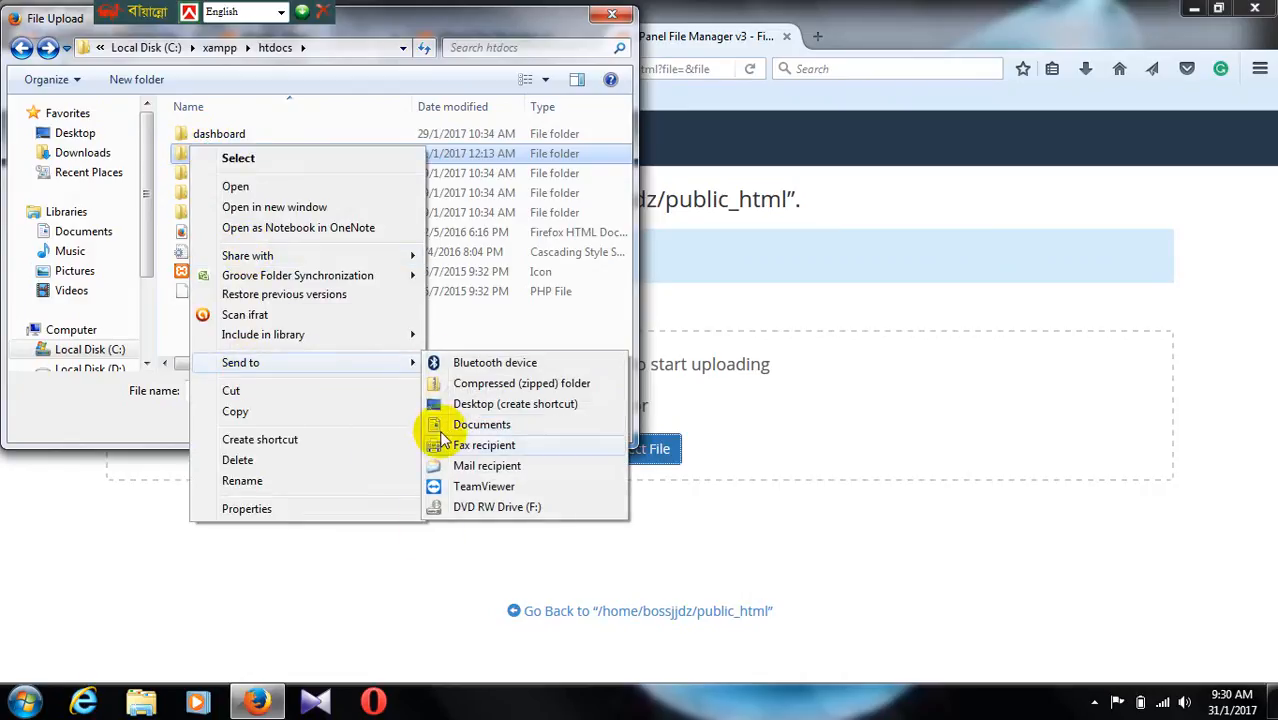
{"action": "left_click", "coordinate": [460, 385]}
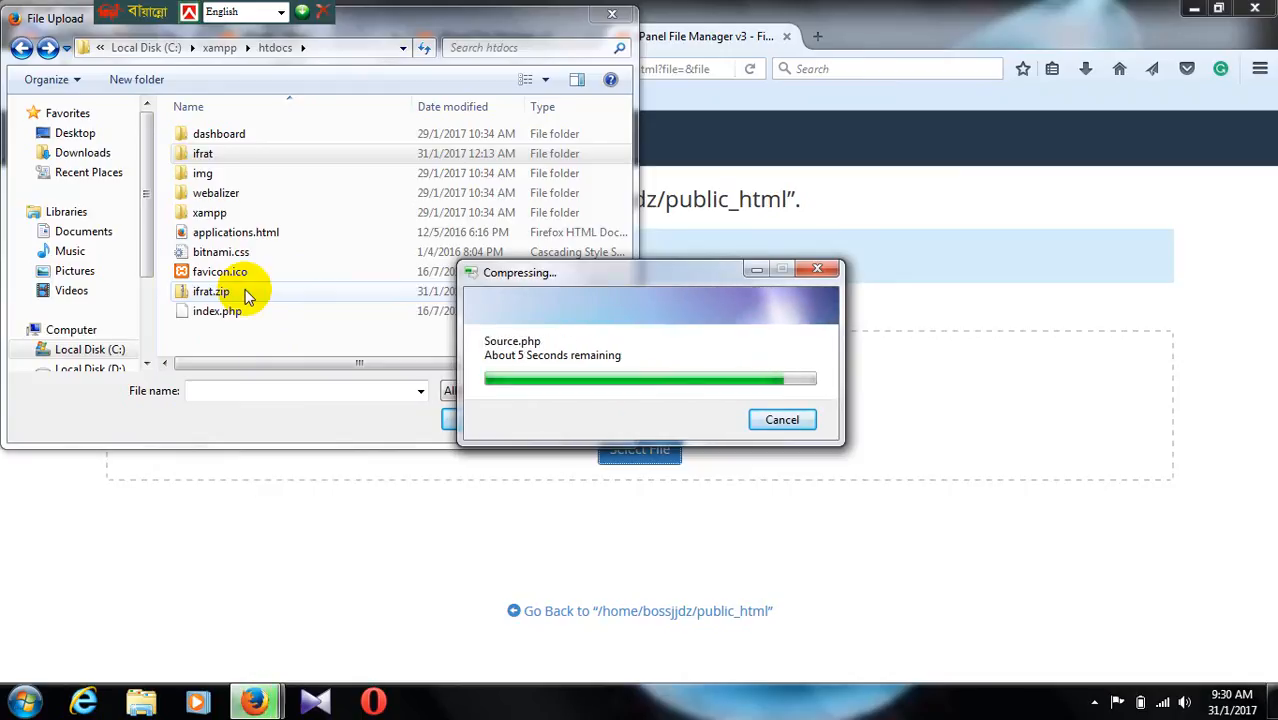
{"action": "left_click", "coordinate": [212, 291]}
{"action": "left_click", "coordinate": [212, 291]}
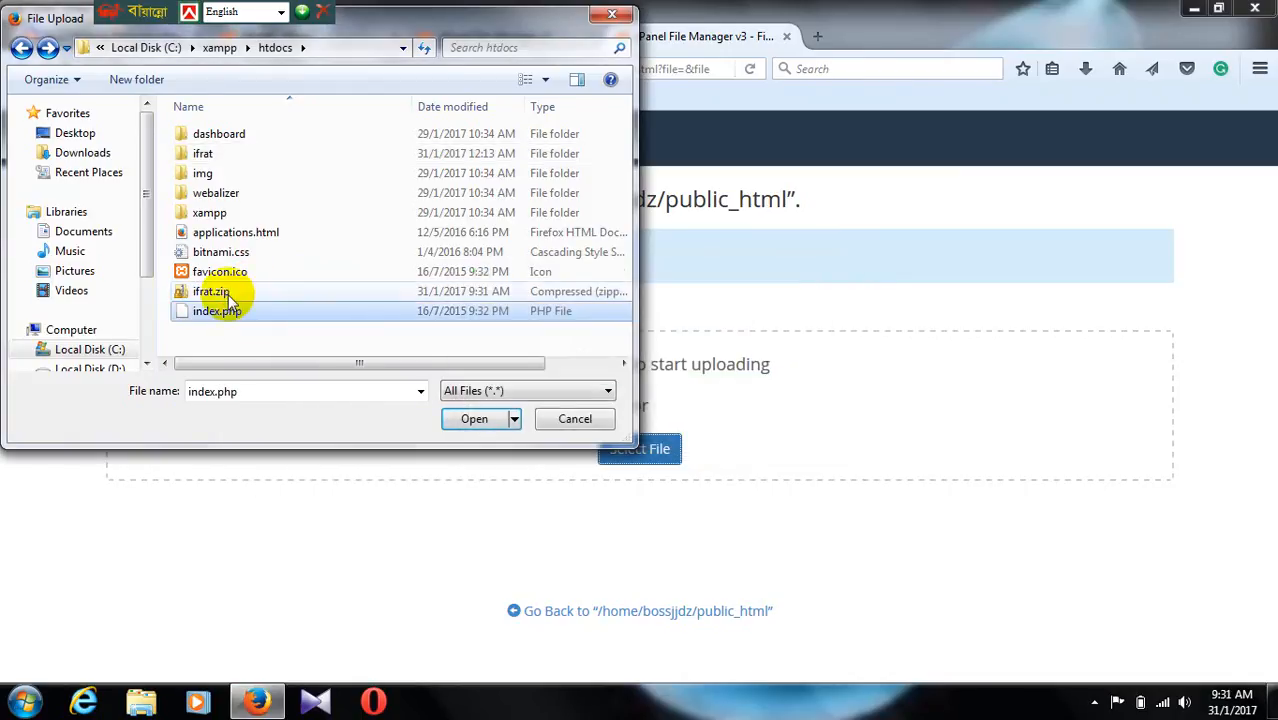
{"action": "left_click", "coordinate": [470, 419]}
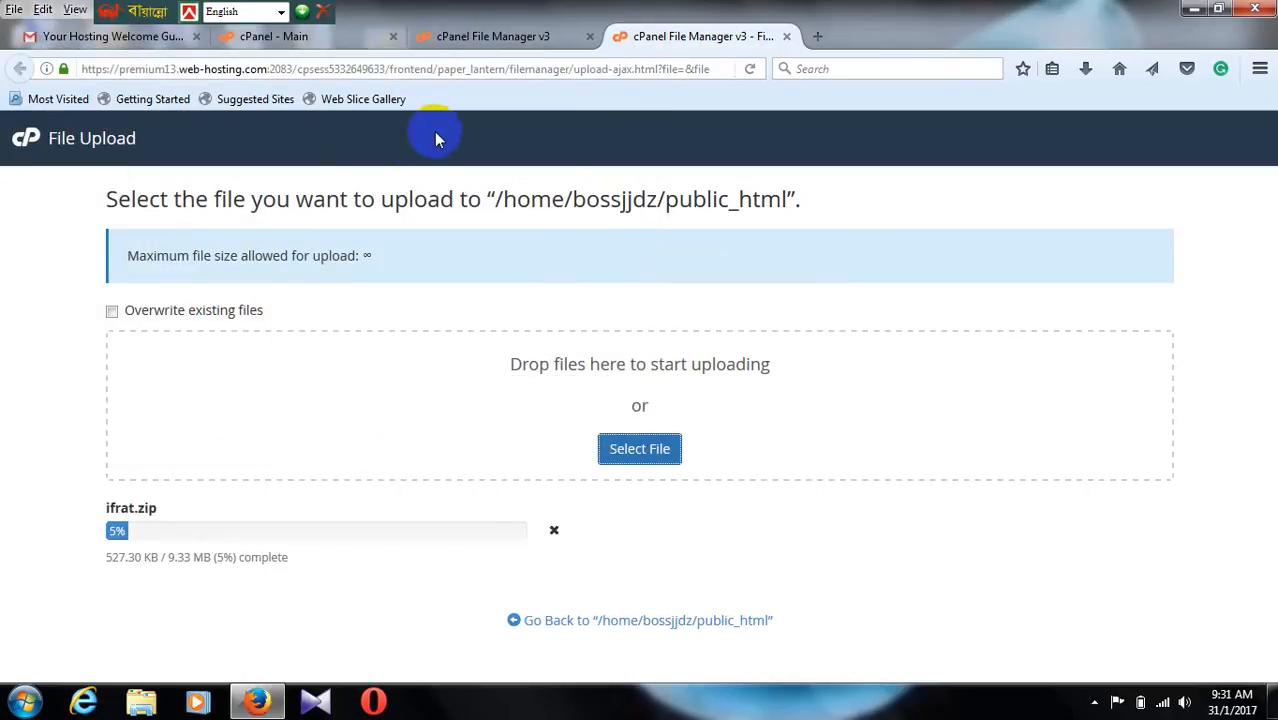
{"action": "left_click", "coordinate": [337, 42]}
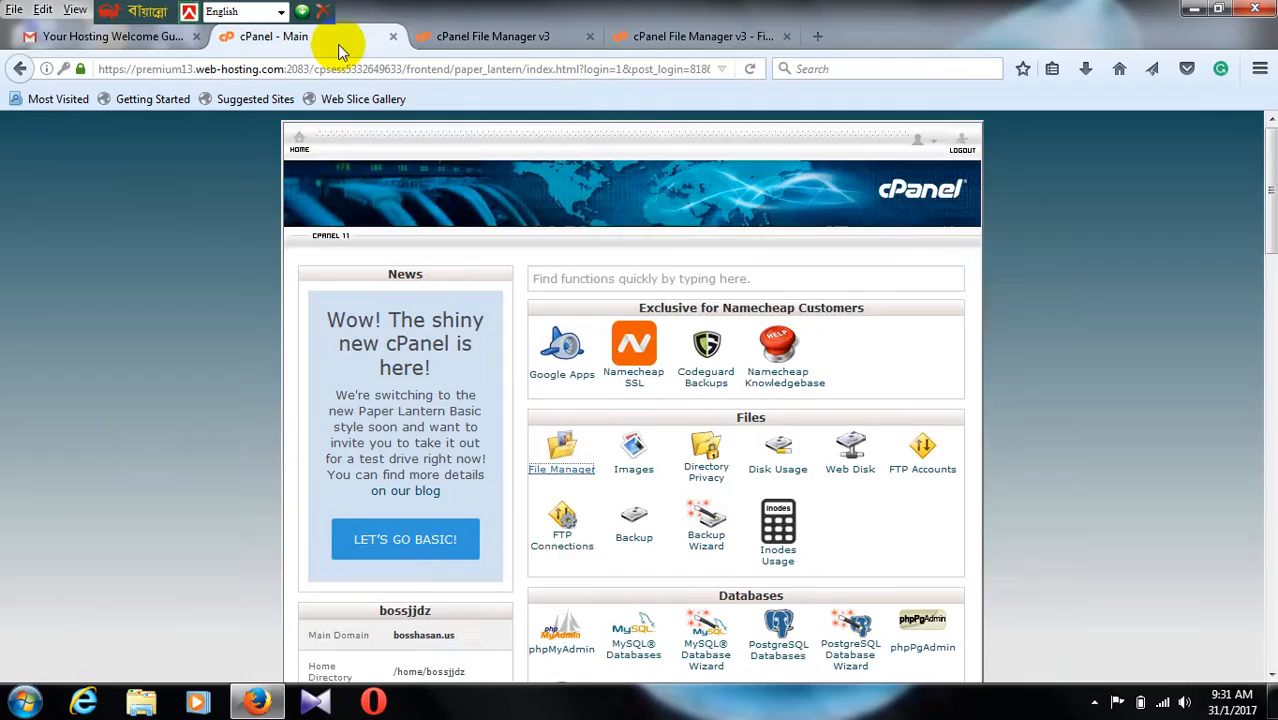
{"action": "left_click", "coordinate": [447, 35]}
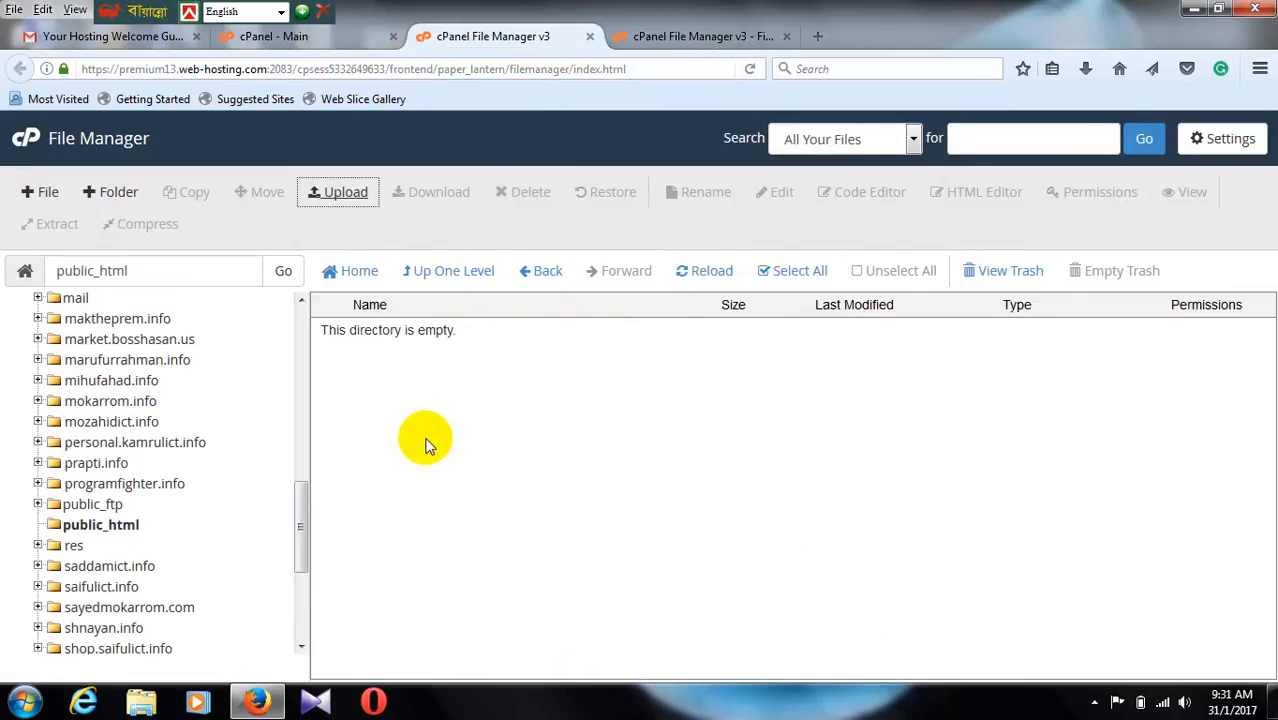
{"action": "left_click", "coordinate": [300, 45]}
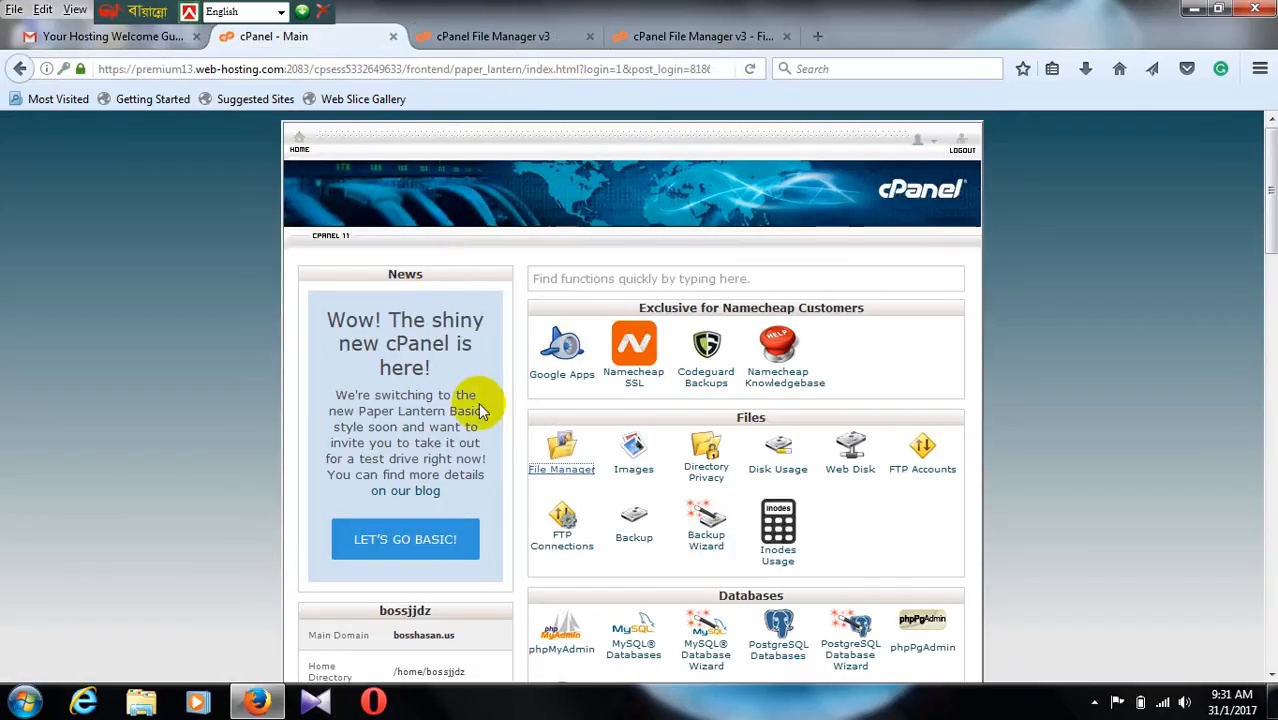
Step: Open the xampp folder on Local Disk (C:) in Windows Explorer, and return to the cPanel main page in Firefox
{"action": "left_click", "coordinate": [146, 700]}
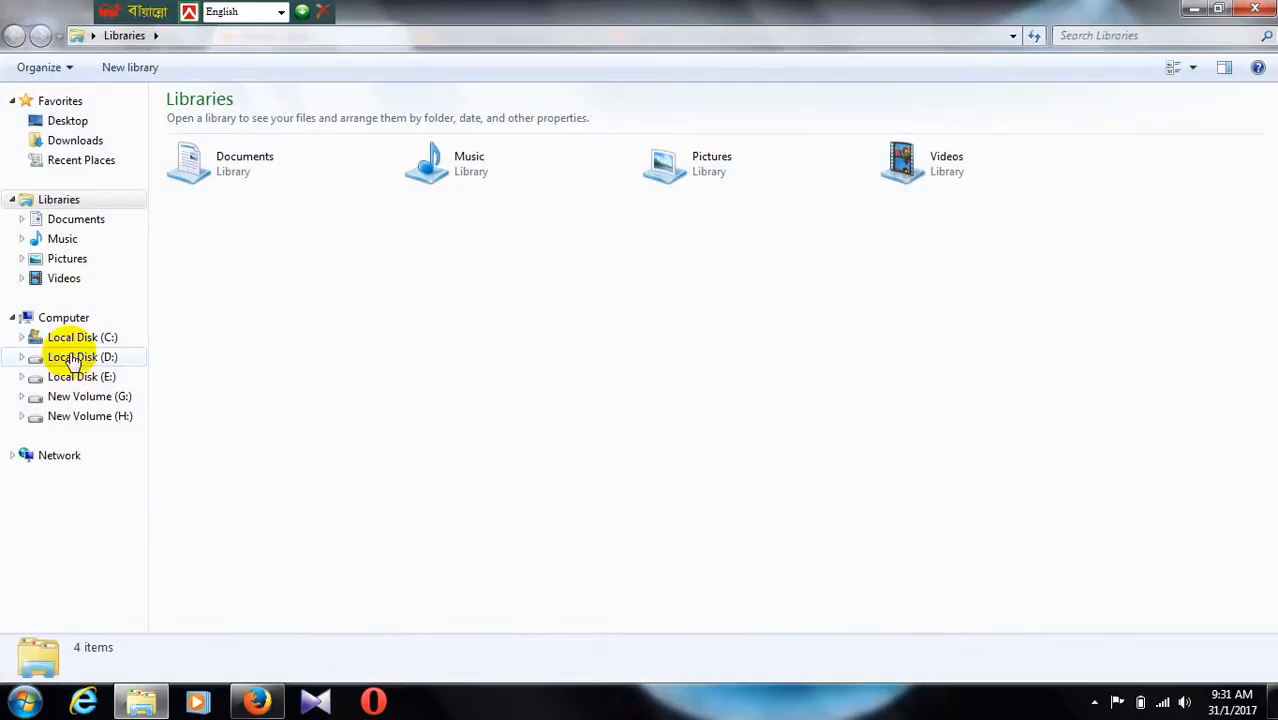
{"action": "left_click", "coordinate": [62, 337]}
{"action": "left_click", "coordinate": [195, 281]}
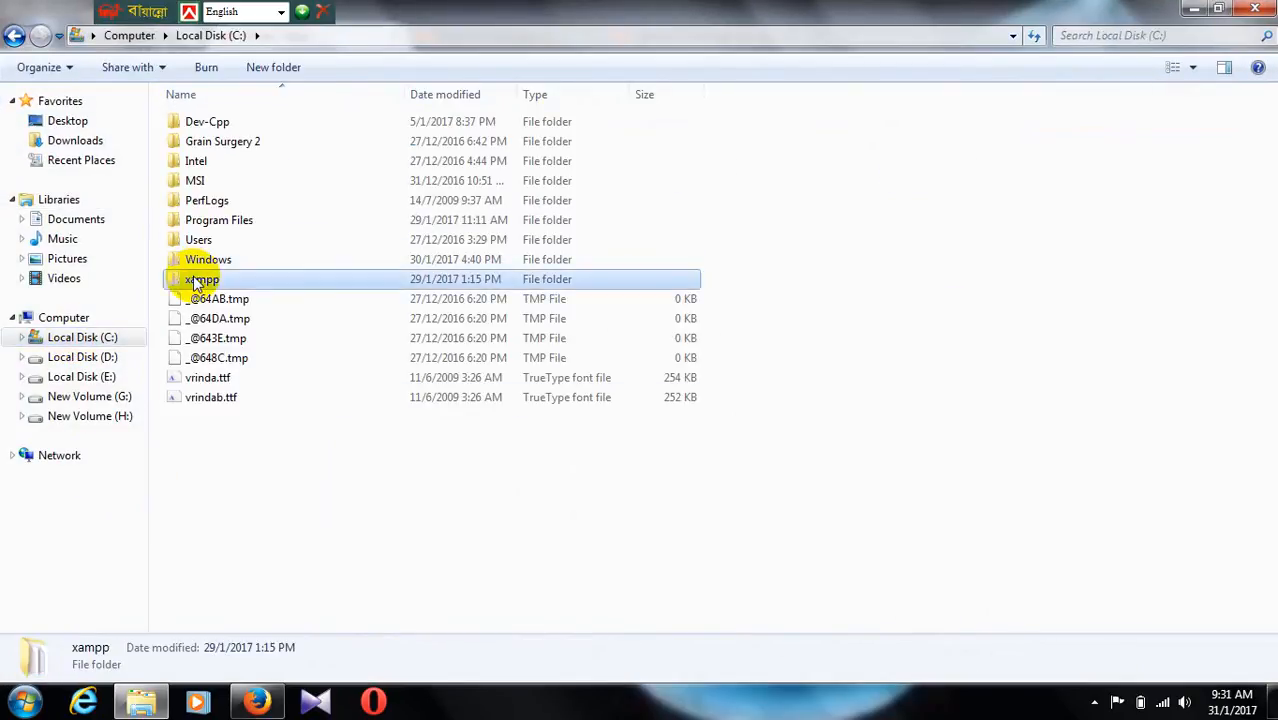
{"action": "double_click", "coordinate": [195, 281]}
{"action": "left_click", "coordinate": [278, 704]}
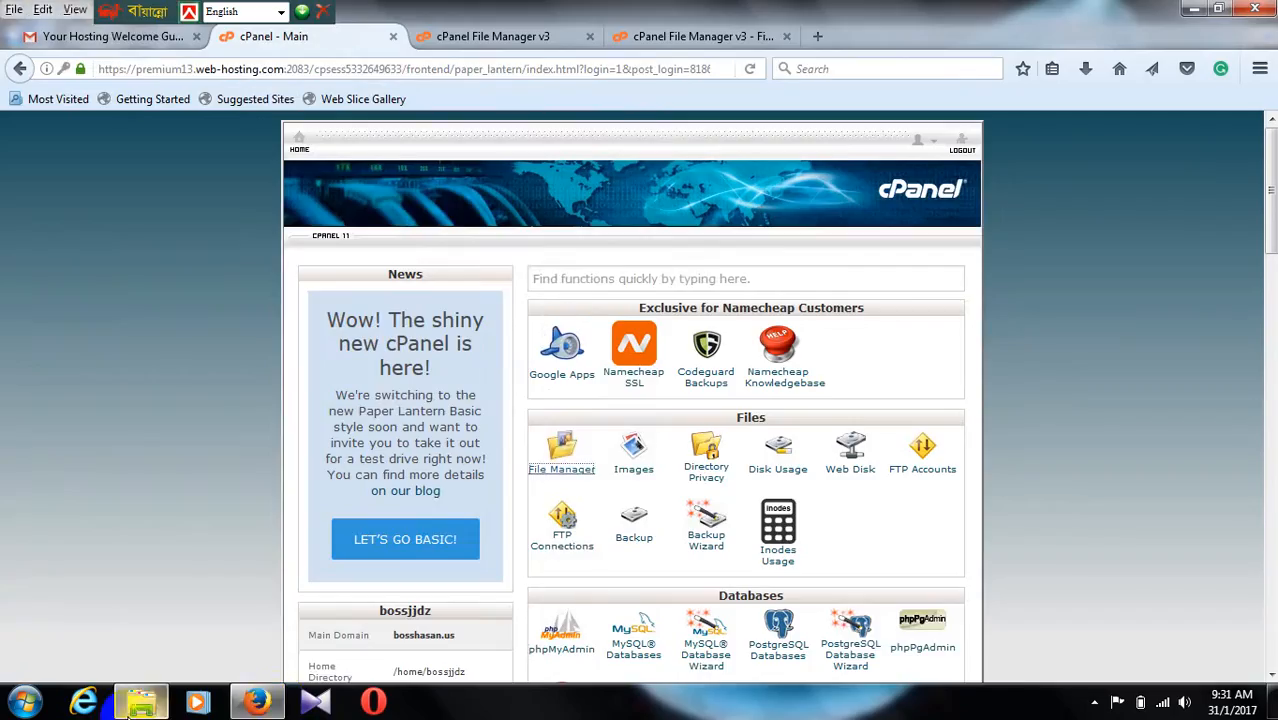
Step: Launch the XAMPP Control Panel, start the Apache and MySQL modules, and check the upload progress of ifrat.zip
{"action": "left_click", "coordinate": [24, 702]}
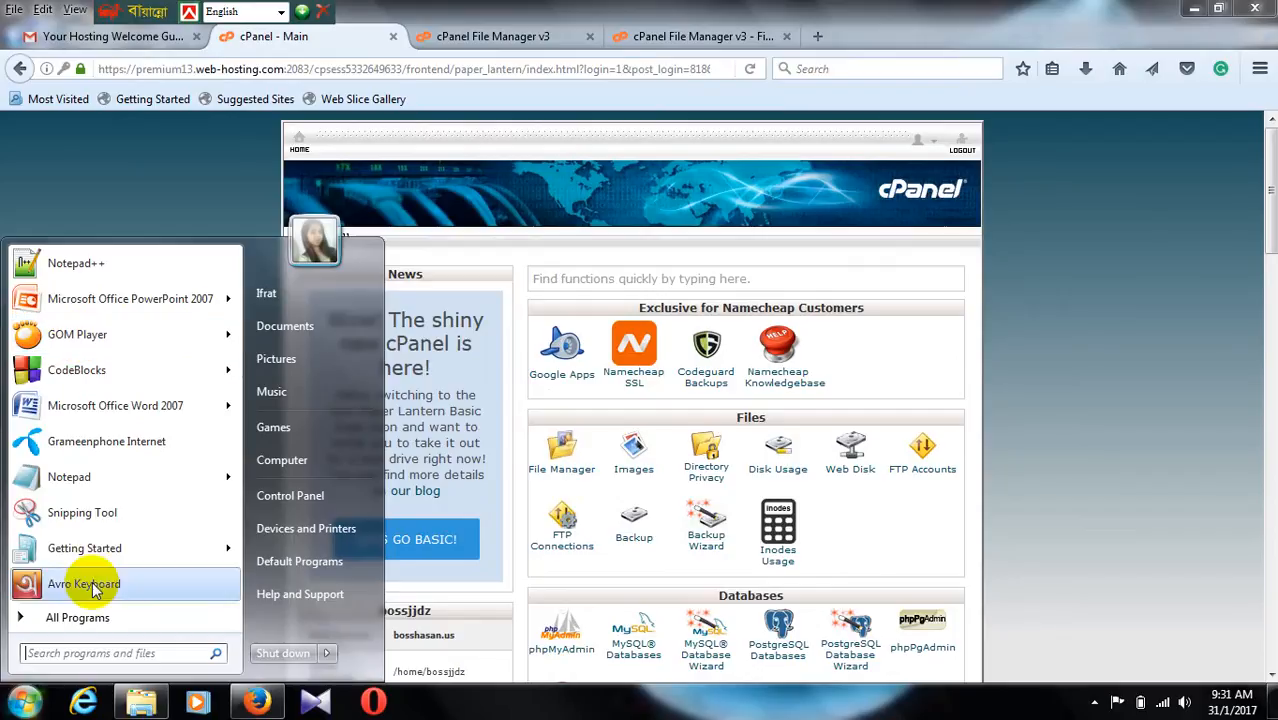
{"action": "left_click", "coordinate": [78, 617]}
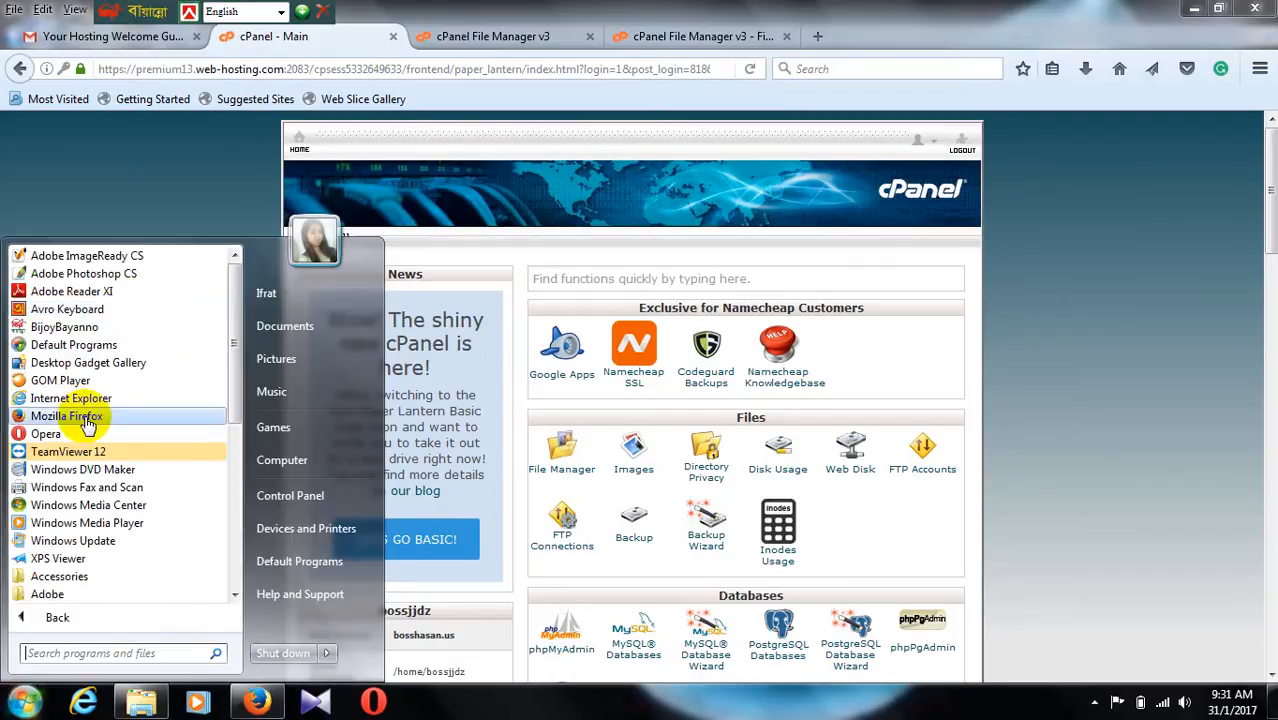
{"action": "scroll", "coordinate": [85, 415], "scroll_direction": "down", "scroll_amount": 10}
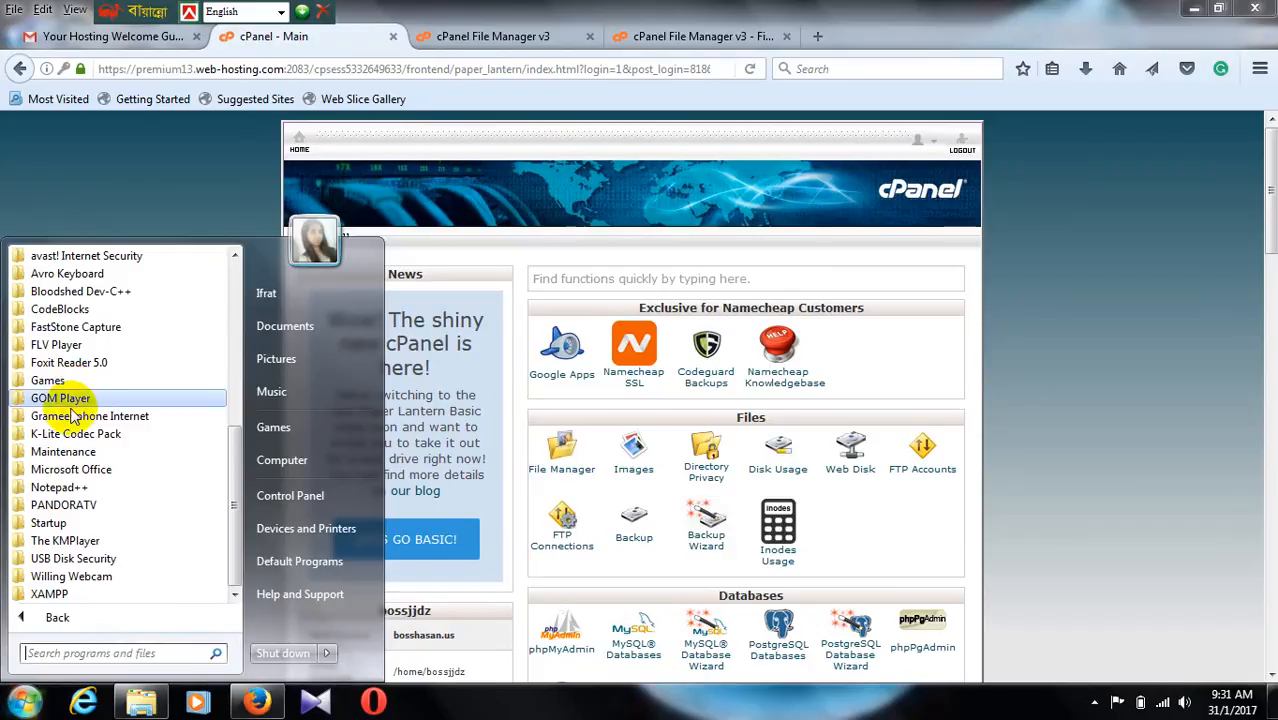
{"action": "left_click", "coordinate": [75, 596]}
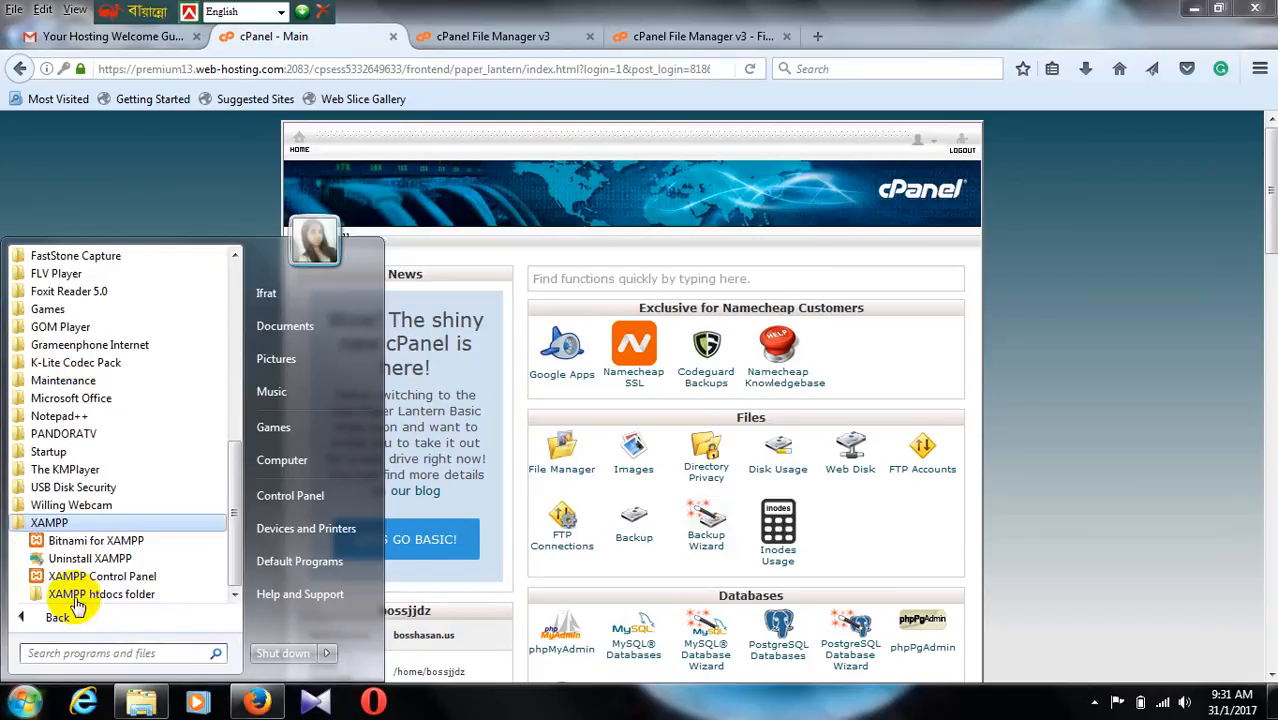
{"action": "left_click", "coordinate": [69, 576]}
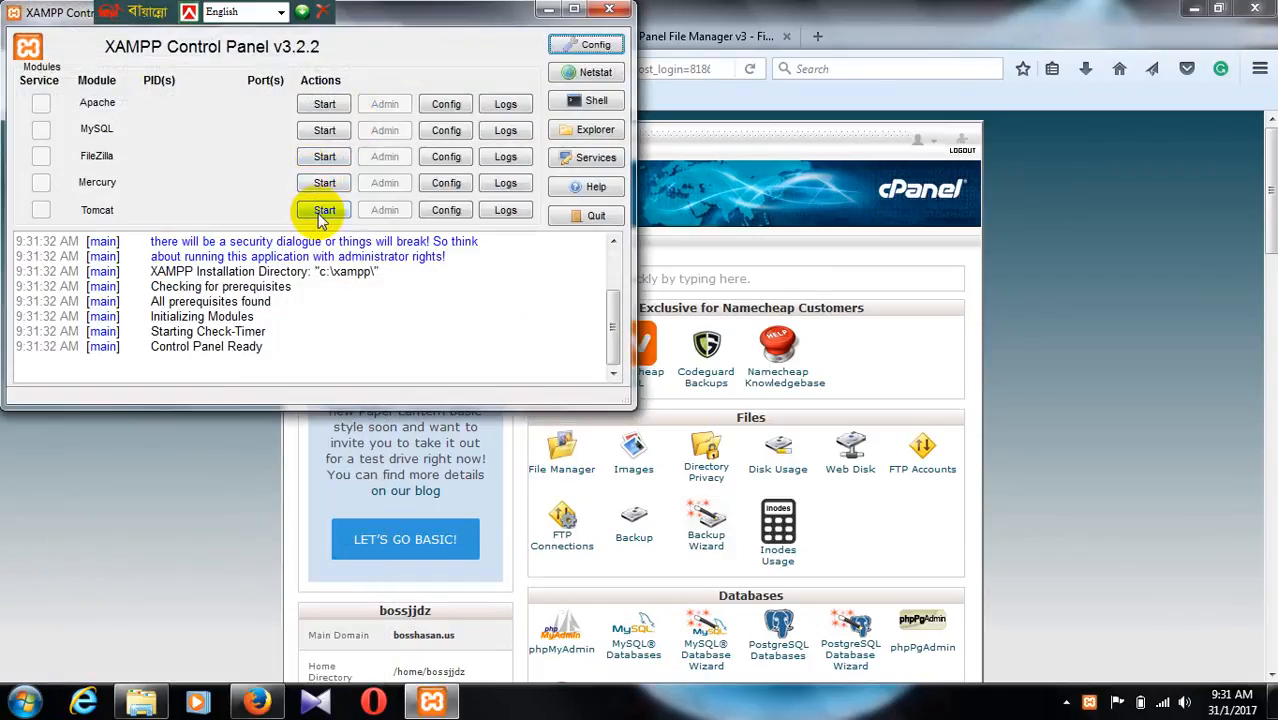
{"action": "left_click", "coordinate": [326, 105]}
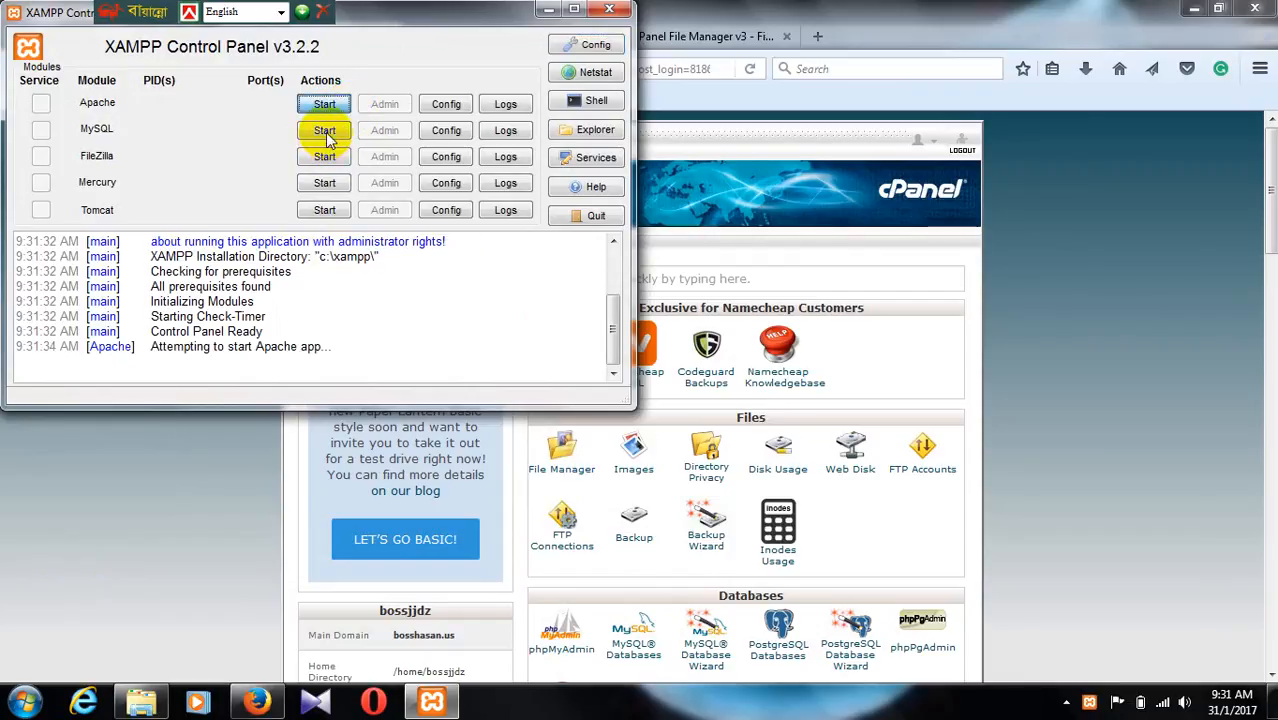
{"action": "left_click", "coordinate": [325, 134]}
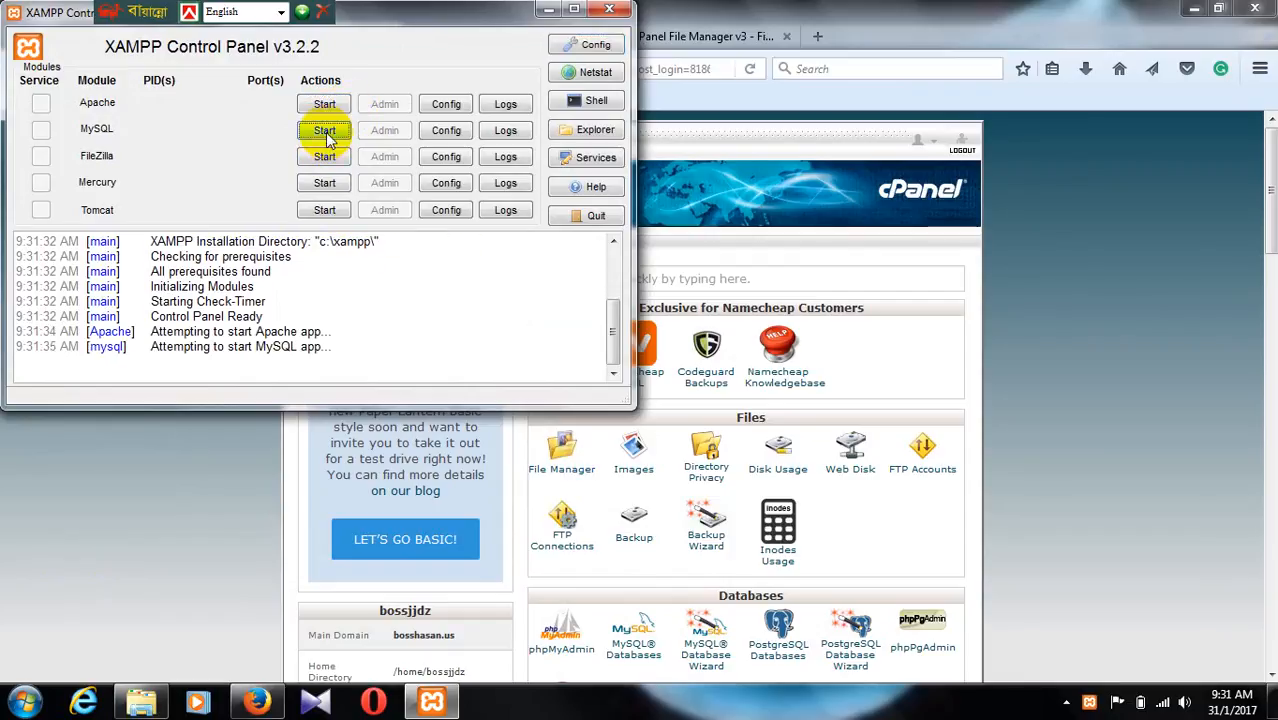
{"action": "left_click", "coordinate": [673, 37]}
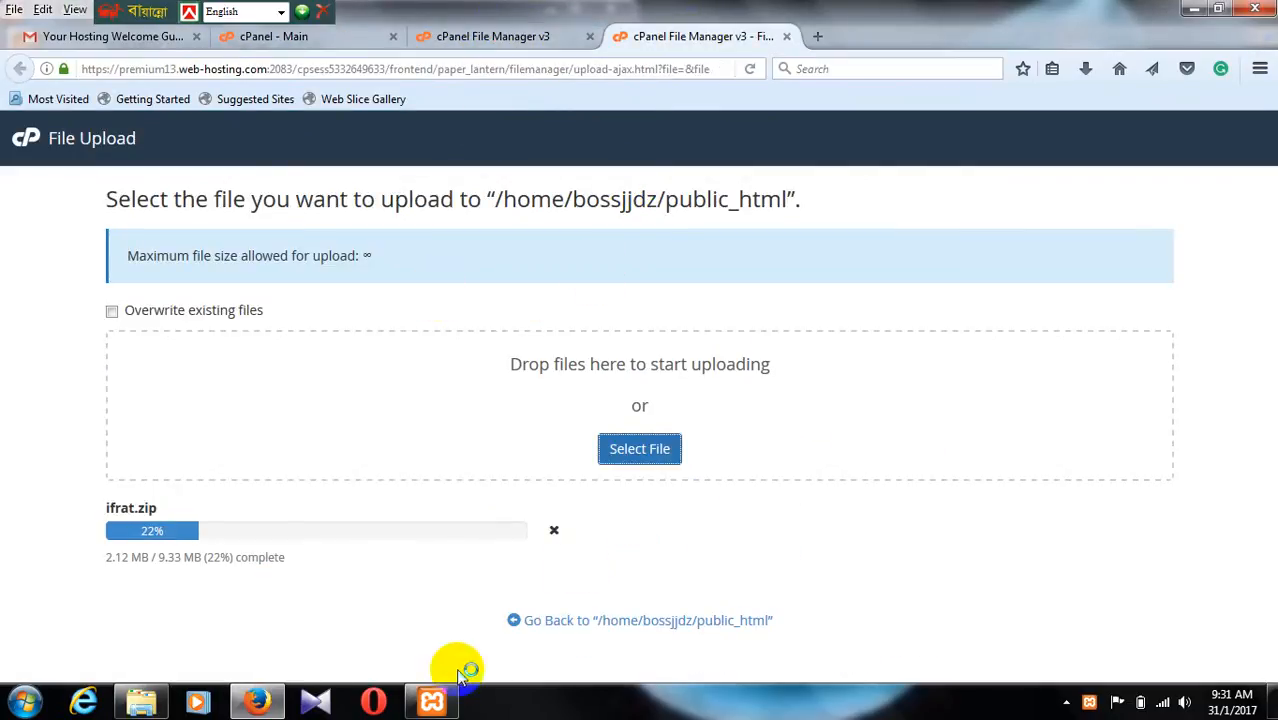
{"action": "left_click", "coordinate": [432, 700]}
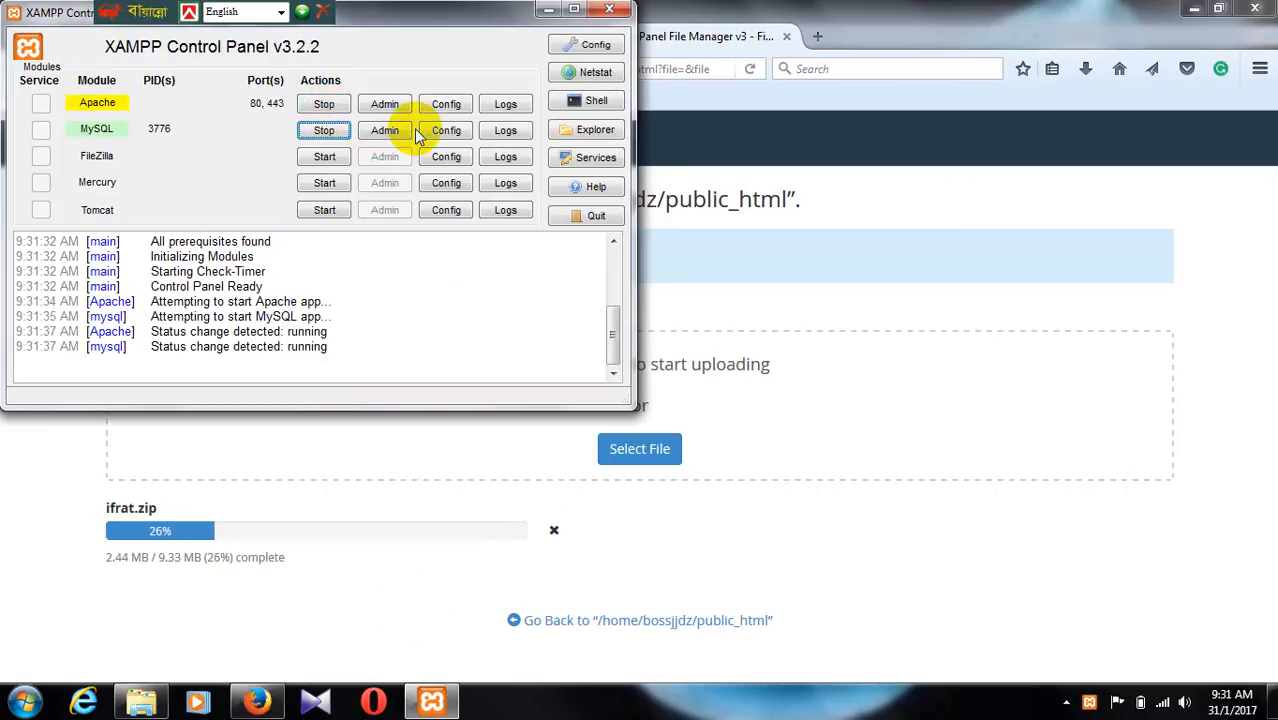
Step: Load localhost in a new Firefox tab and open phpMyAdmin from the XAMPP welcome page
{"action": "left_click", "coordinate": [813, 43]}
{"action": "left_click", "coordinate": [814, 40]}
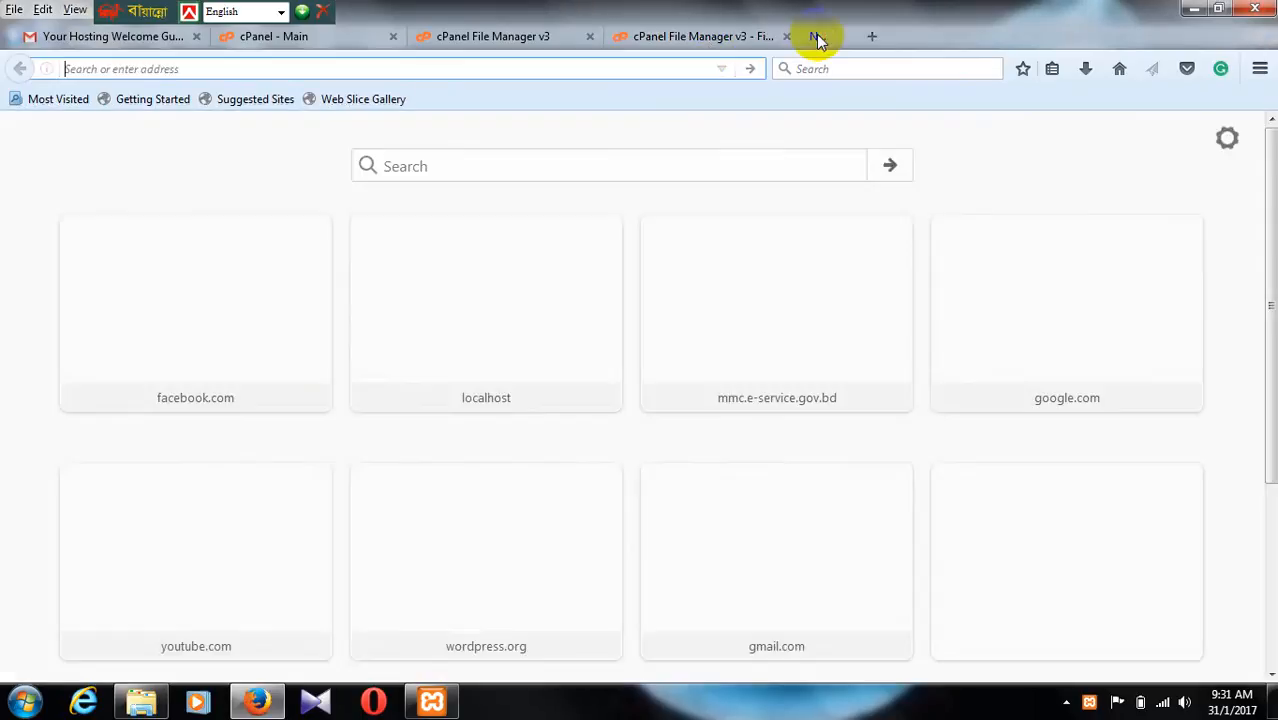
{"action": "type", "text": "localhost/"}
{"action": "key", "text": "Return"}
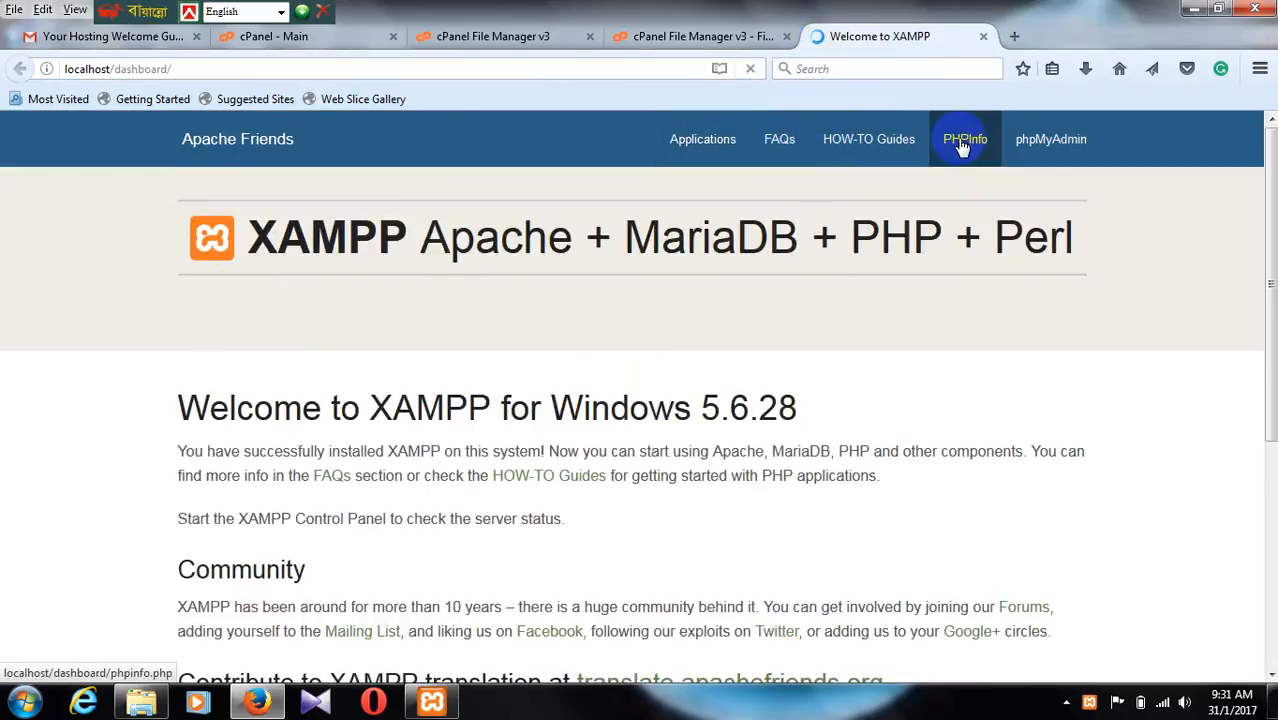
{"action": "left_click", "coordinate": [1050, 139]}
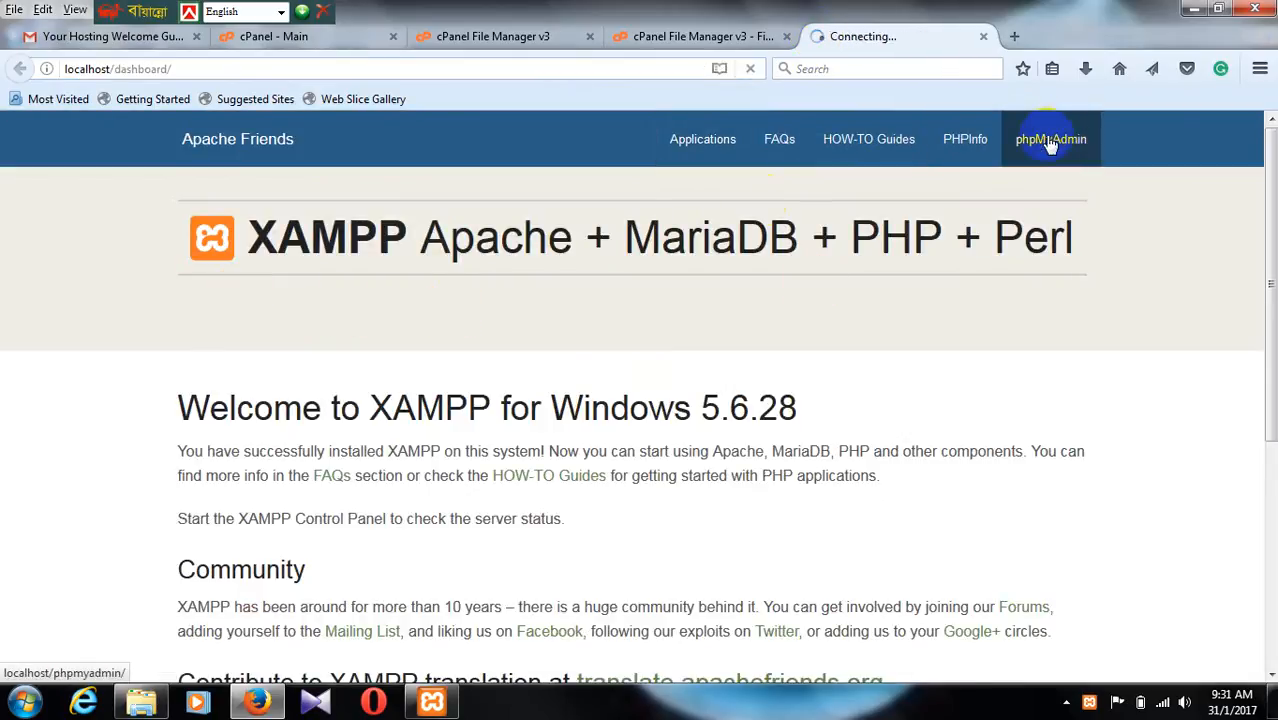
Step: Open the xampp\htdocs folder in Windows Explorer and check the Apache and MySQL status in the XAMPP Control Panel
{"action": "left_click", "coordinate": [141, 703]}
{"action": "double_click", "coordinate": [196, 222]}
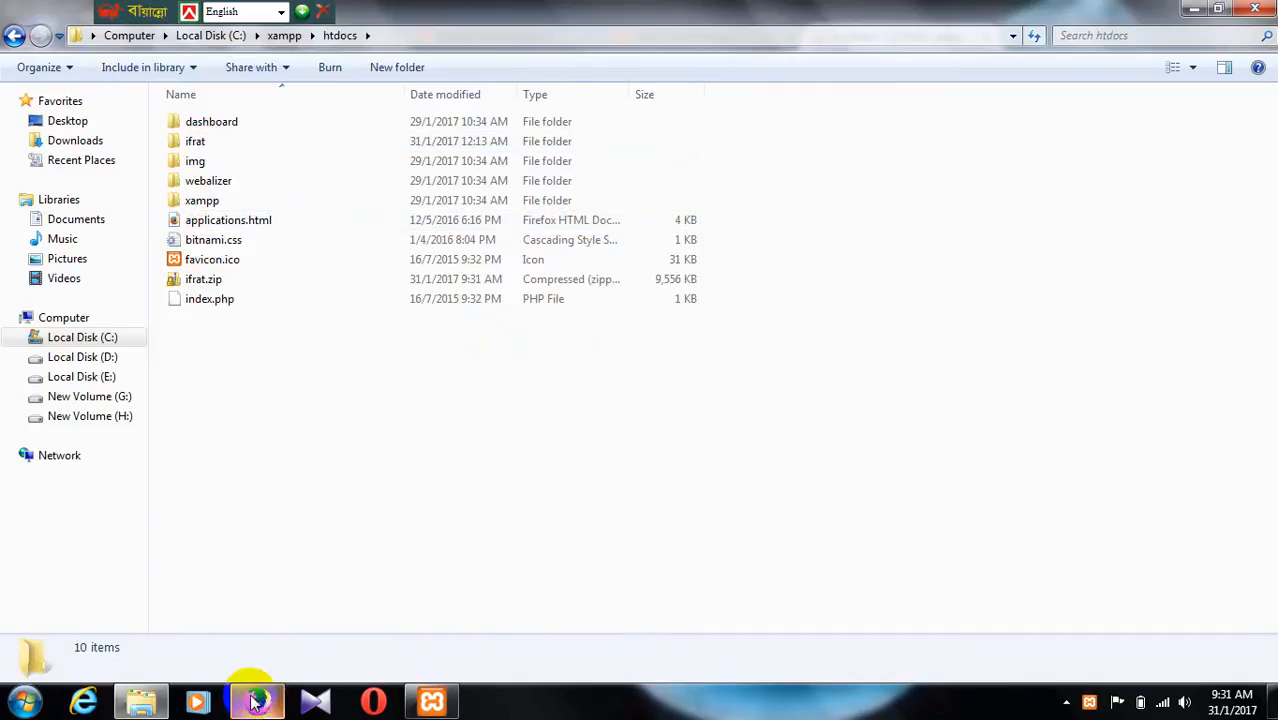
{"action": "left_click", "coordinate": [431, 702]}
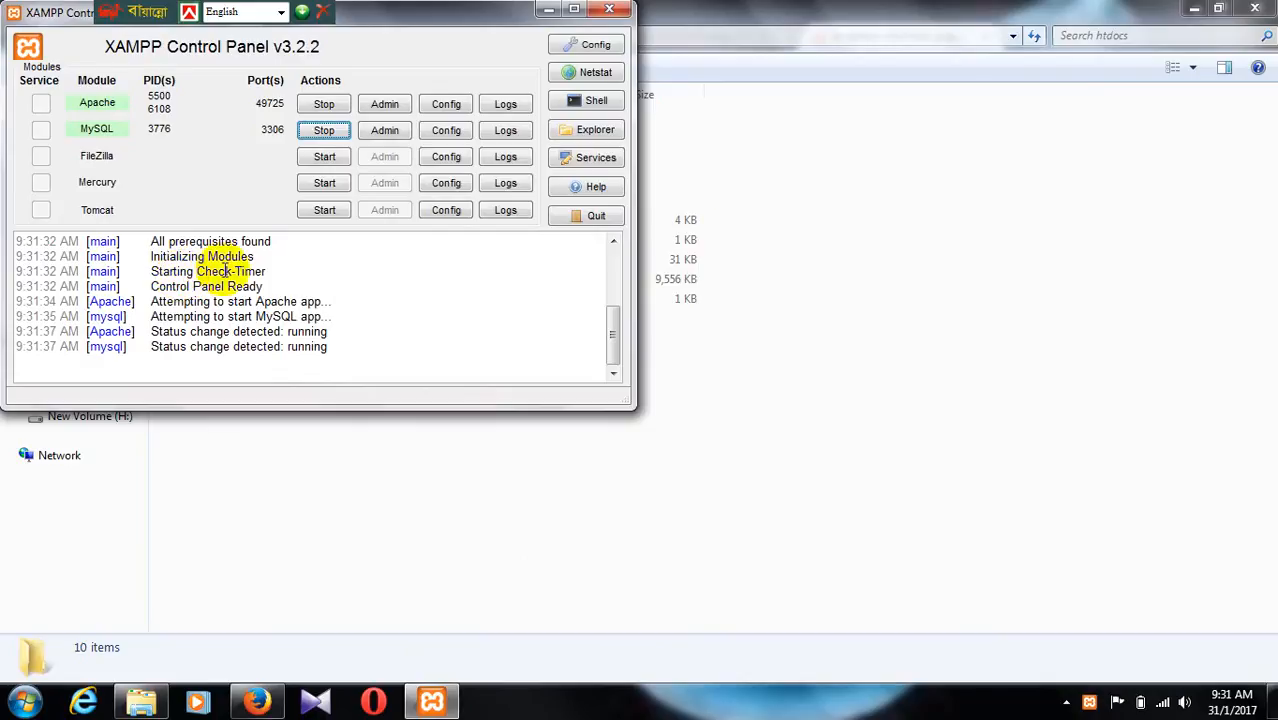
{"action": "left_click", "coordinate": [768, 258]}
Step: Open the ifrat database in the local phpMyAdmin, compare it with the htdocs folder, and minimize Windows Explorer
{"action": "left_click", "coordinate": [256, 702]}
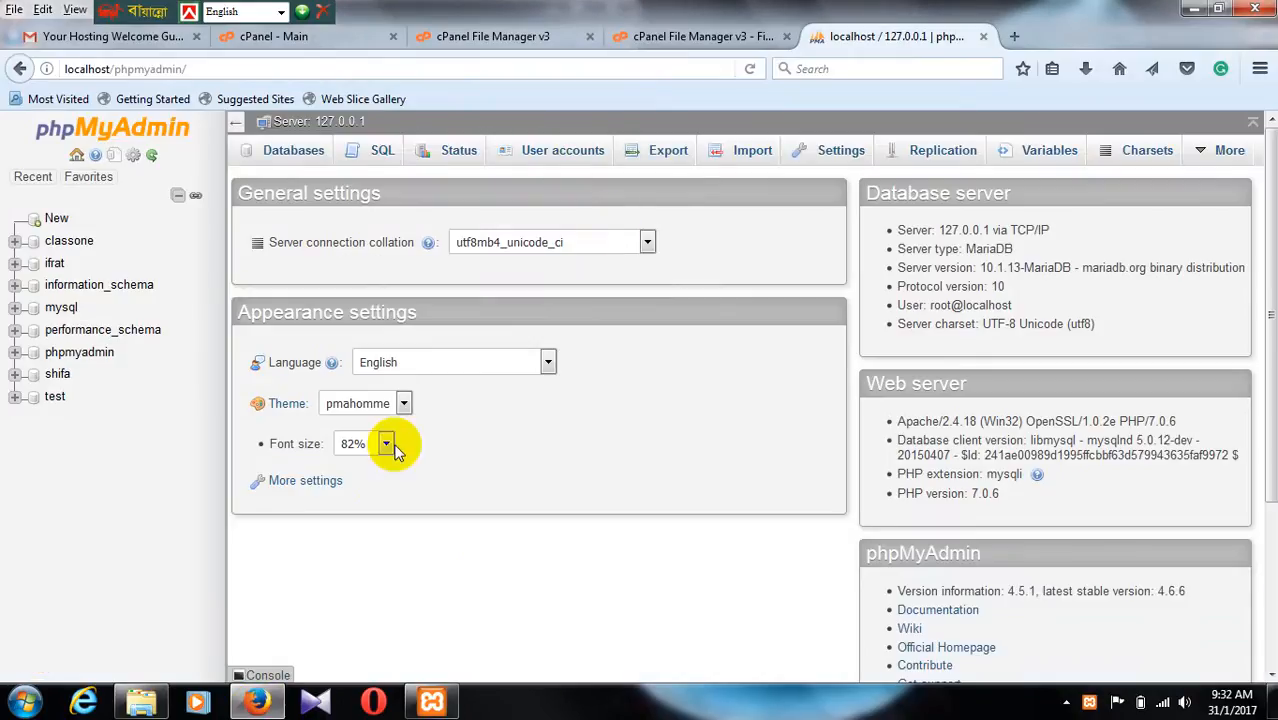
{"action": "left_click", "coordinate": [54, 268]}
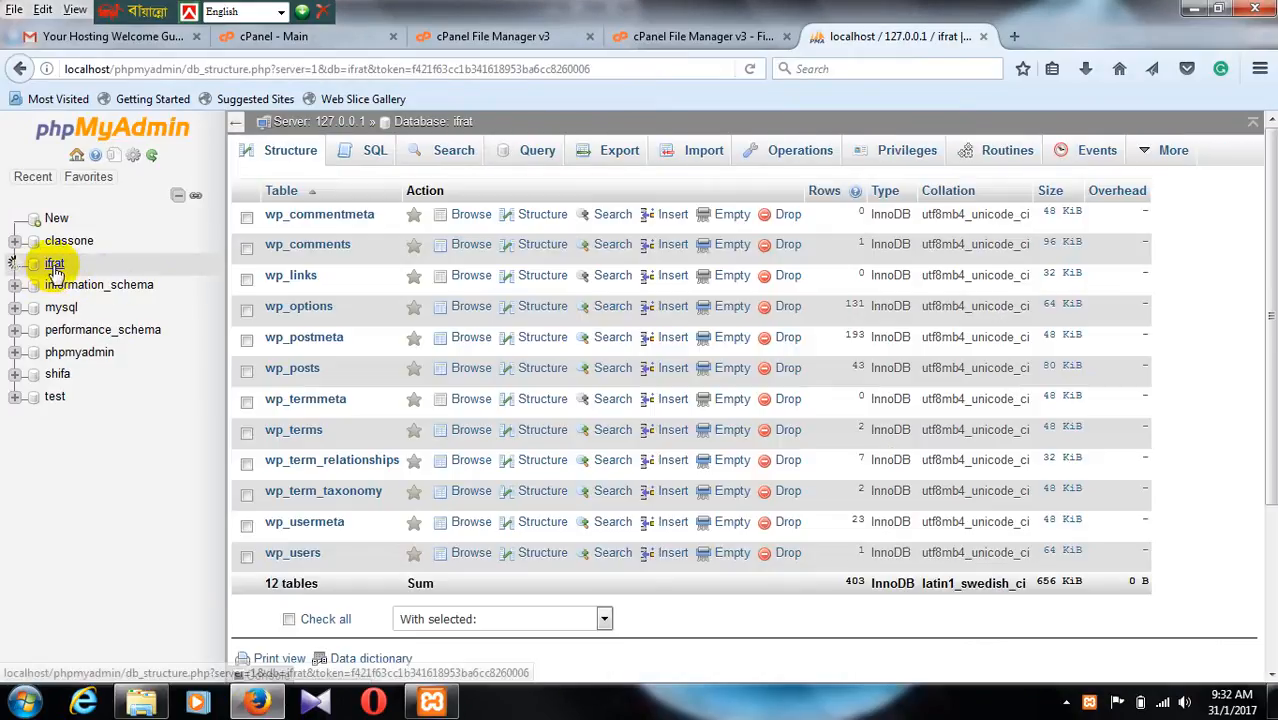
{"action": "left_click", "coordinate": [141, 702]}
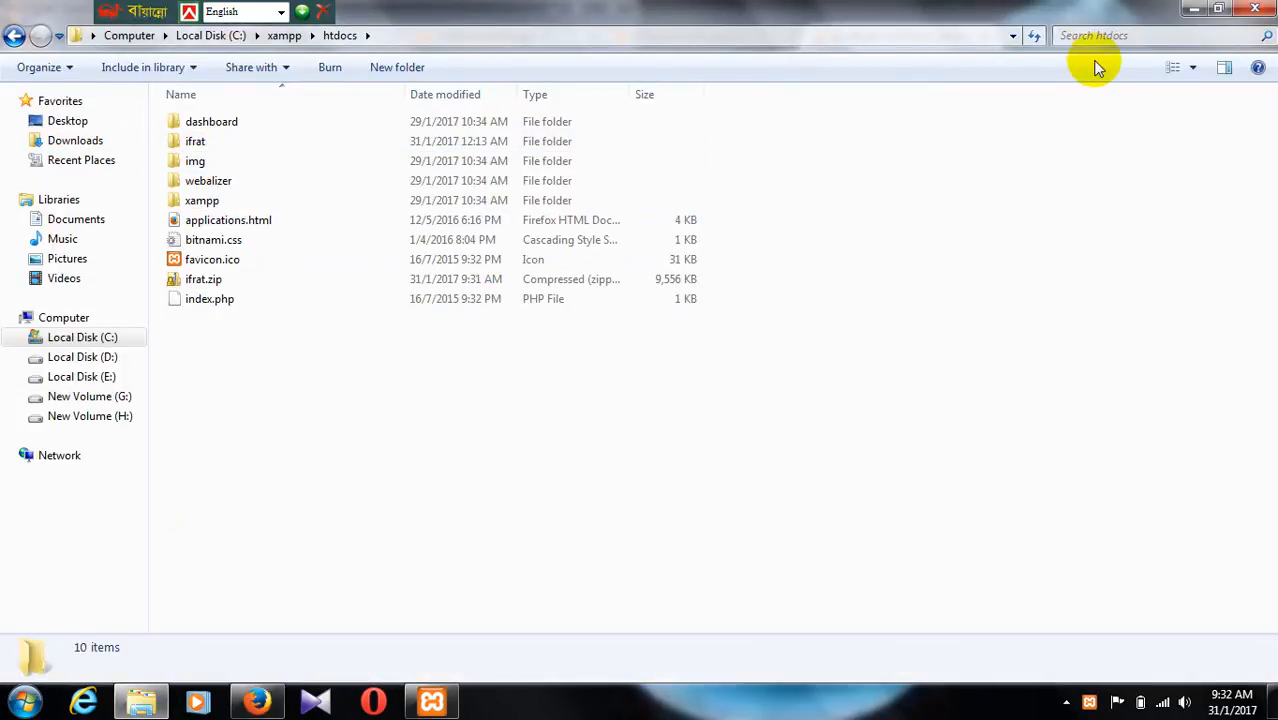
{"action": "left_click", "coordinate": [1193, 8]}
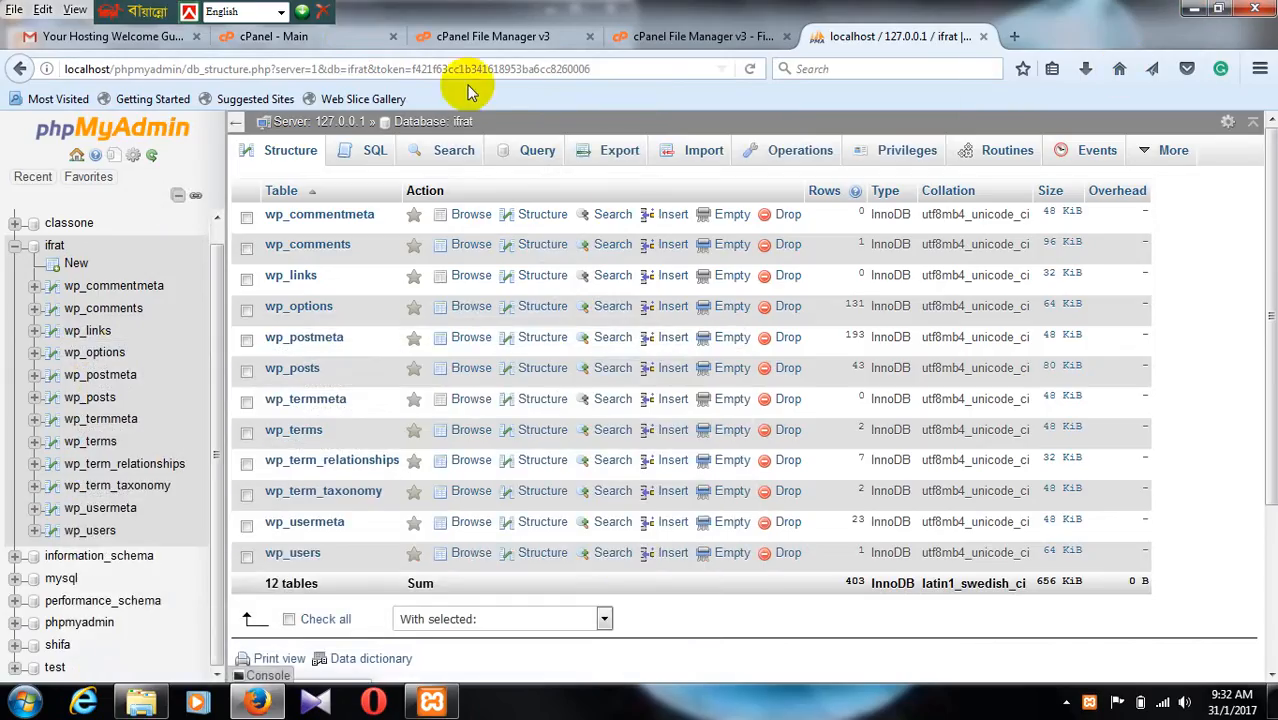
Step: Create a MySQL database named notun in cPanel's MySQL Databases and return to the database page
{"action": "left_click", "coordinate": [345, 37]}
{"action": "left_click", "coordinate": [478, 40]}
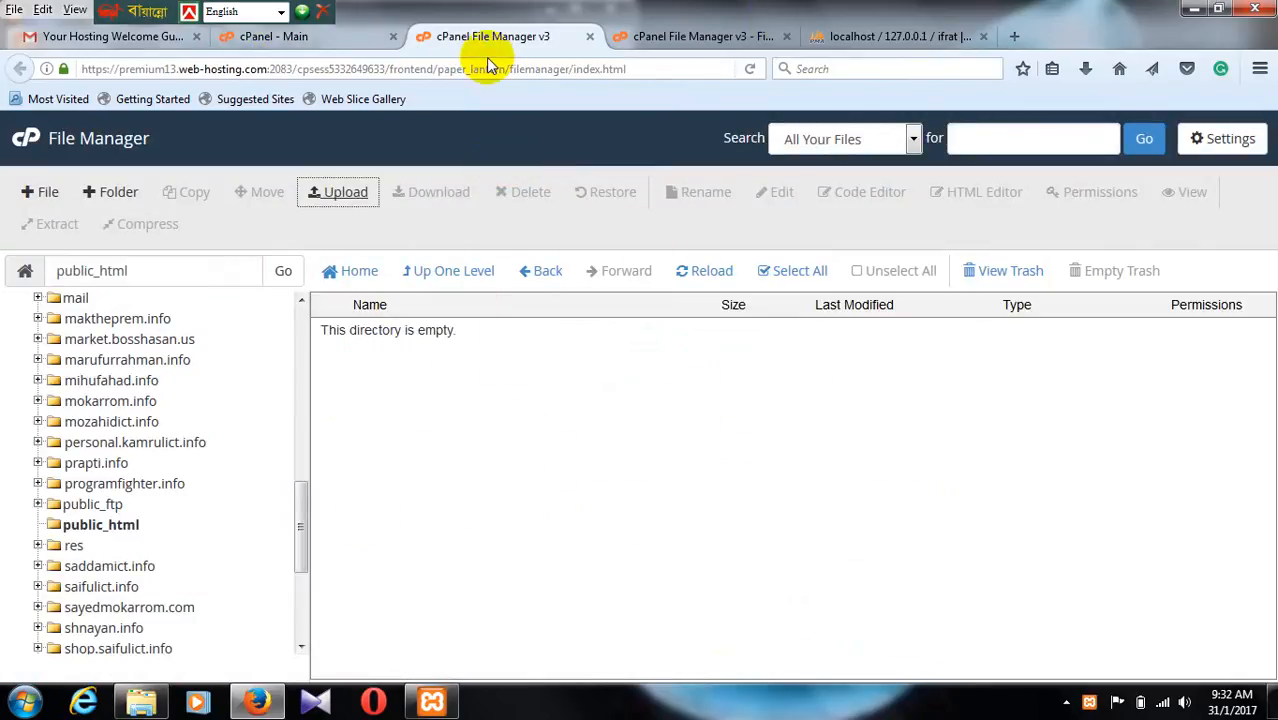
{"action": "left_click", "coordinate": [337, 35]}
{"action": "scroll", "coordinate": [490, 285], "scroll_direction": "down", "scroll_amount": 5}
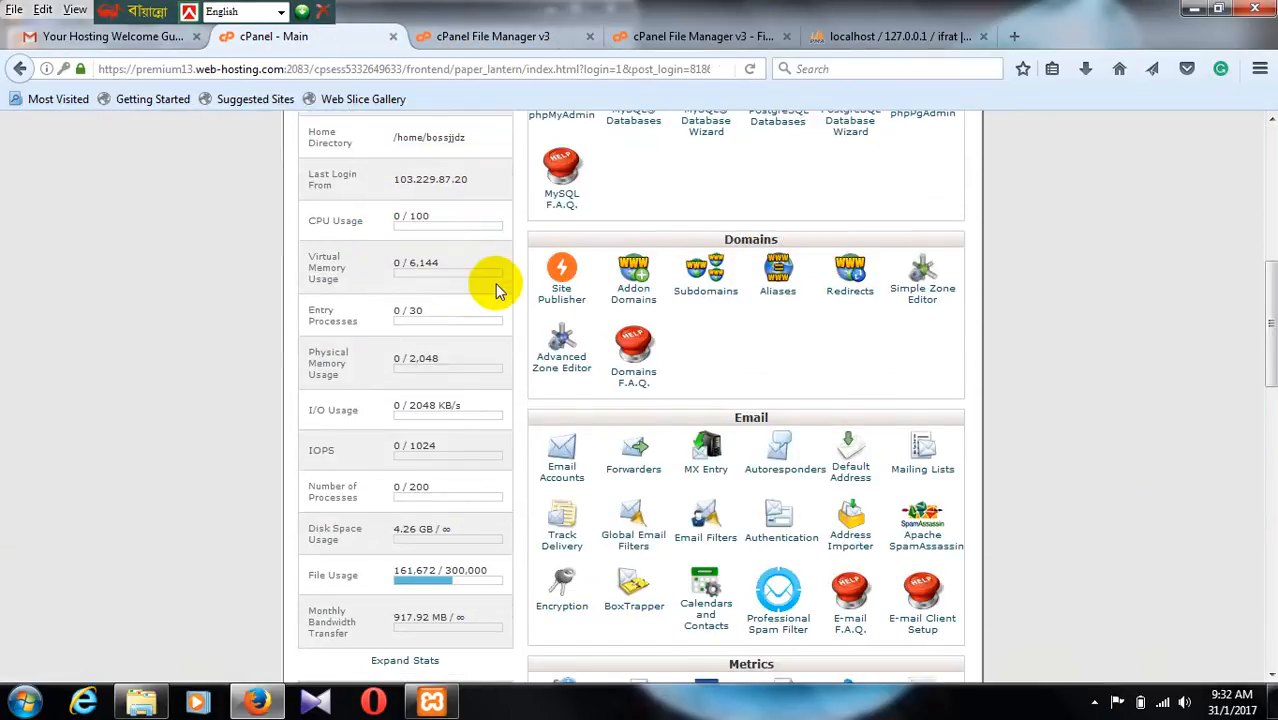
{"action": "scroll", "coordinate": [633, 337], "scroll_direction": "up", "scroll_amount": 2}
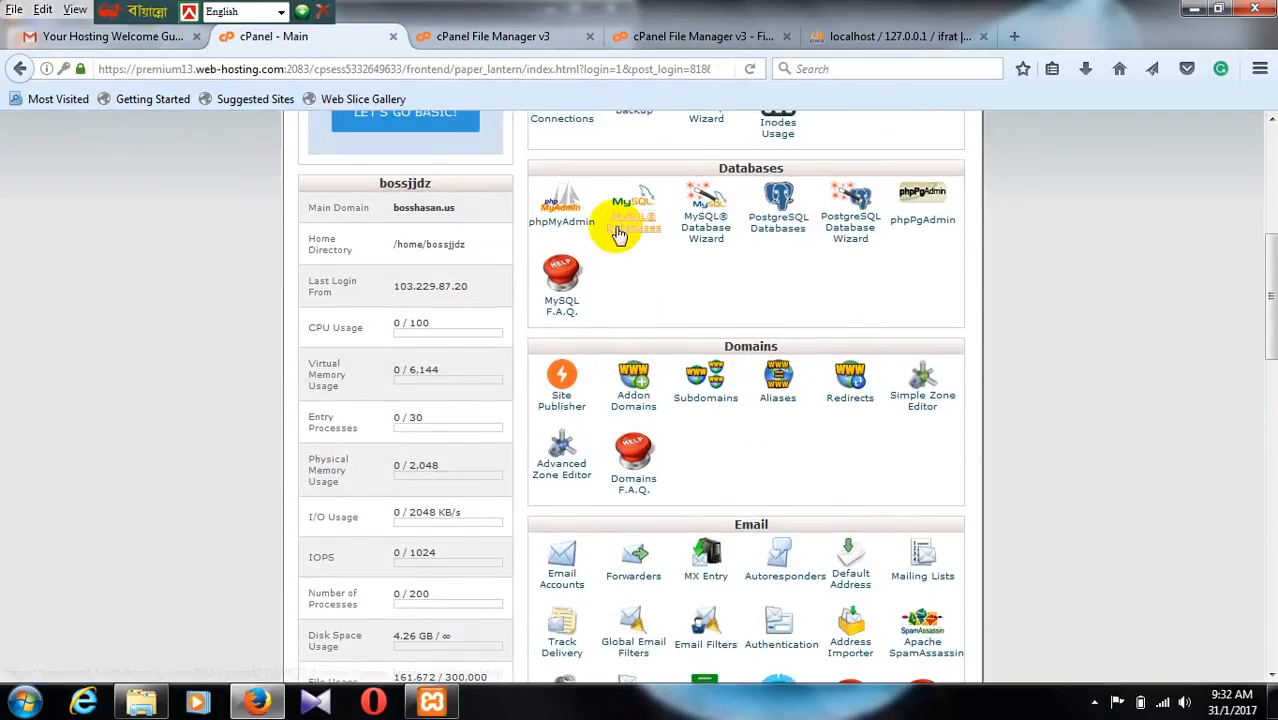
{"action": "left_click", "coordinate": [619, 233]}
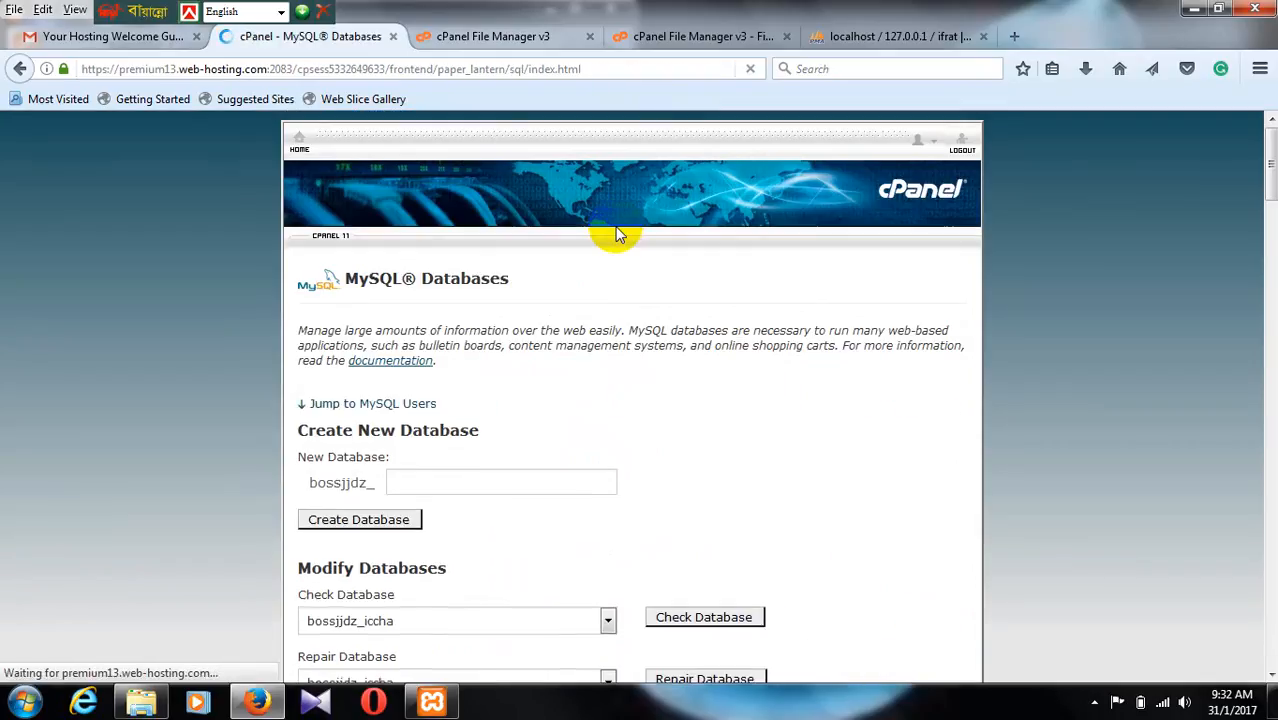
{"action": "scroll", "coordinate": [525, 280], "scroll_direction": "down", "scroll_amount": 4}
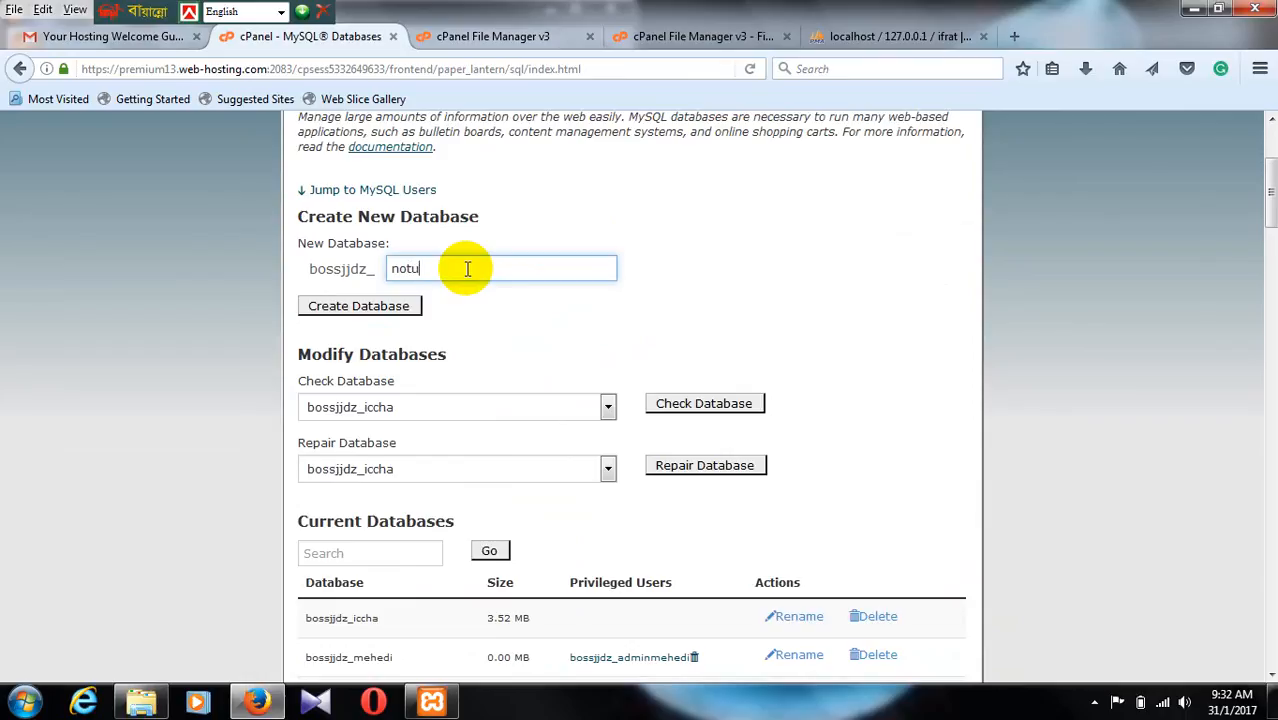
{"action": "left_click", "coordinate": [350, 309]}
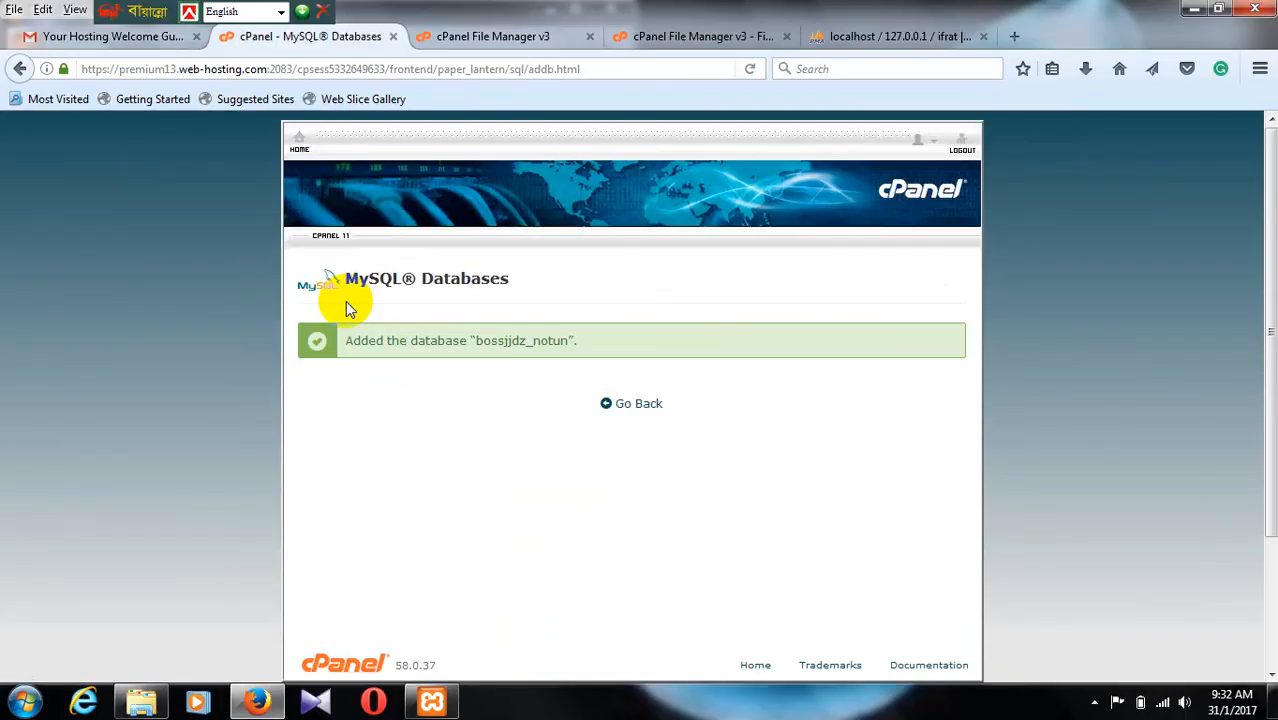
{"action": "left_click", "coordinate": [638, 405]}
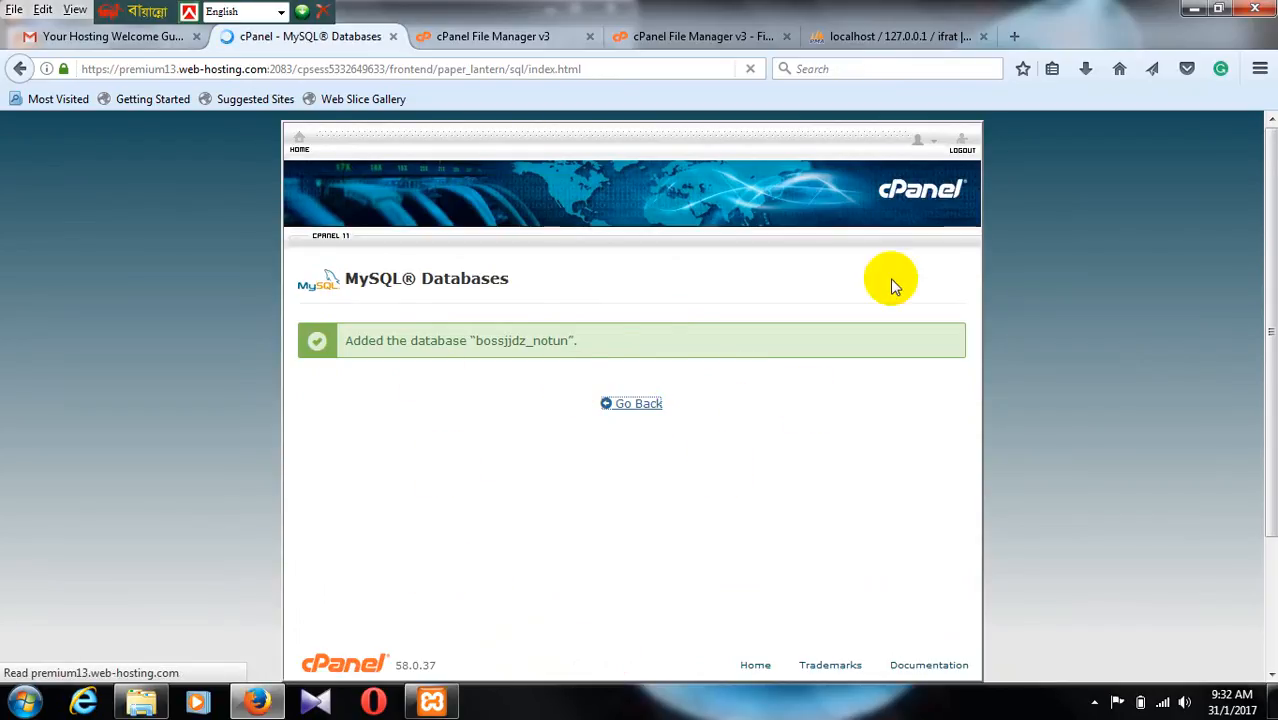
Step: Fill in the new MySQL user form with the username newuser and enter the password in both password fields
{"action": "scroll", "coordinate": [556, 377], "scroll_direction": "down", "scroll_amount": 4}
{"action": "scroll", "coordinate": [556, 377], "scroll_direction": "down", "scroll_amount": 8}
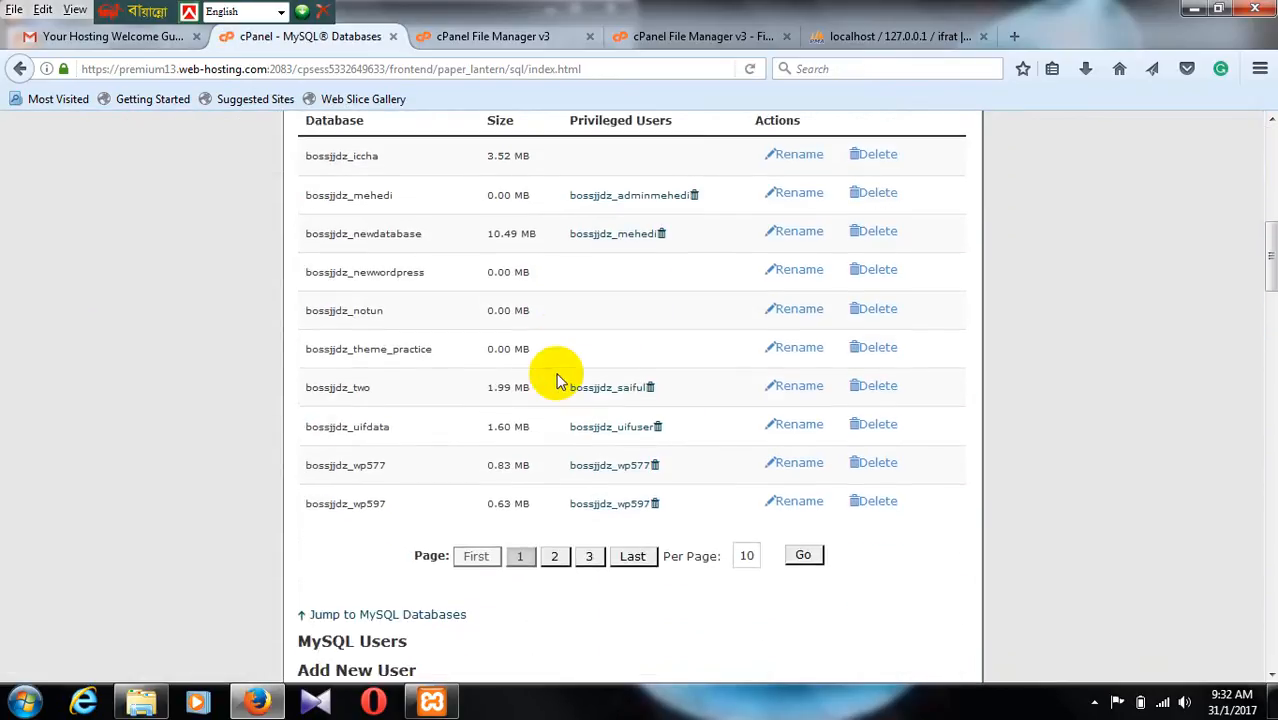
{"action": "left_click", "coordinate": [443, 220]}
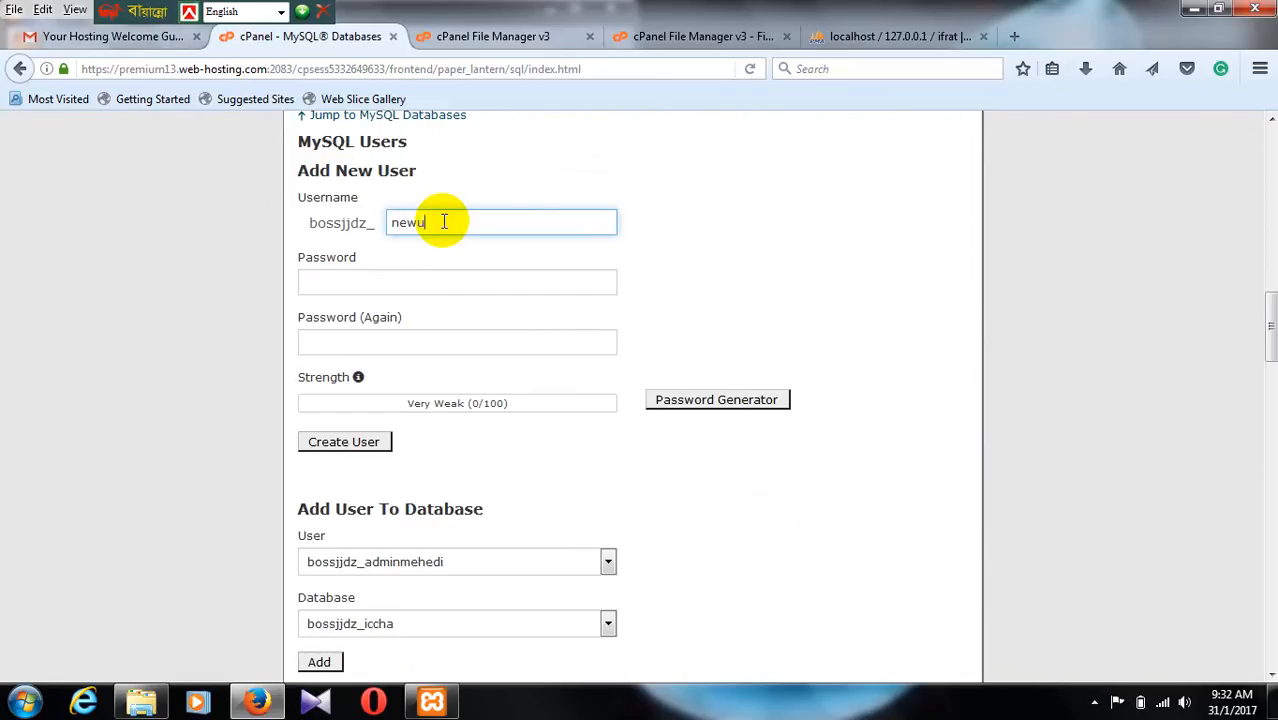
{"action": "type", "text": "newuser"}
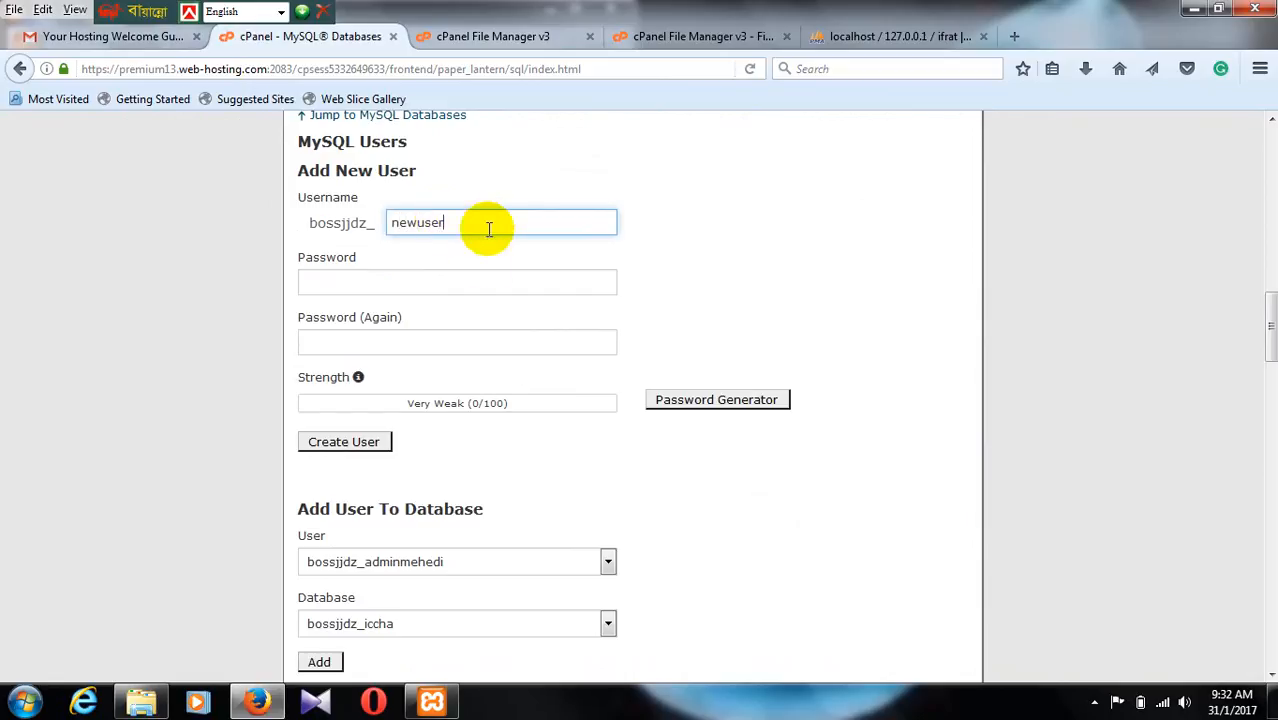
{"action": "left_click", "coordinate": [450, 292]}
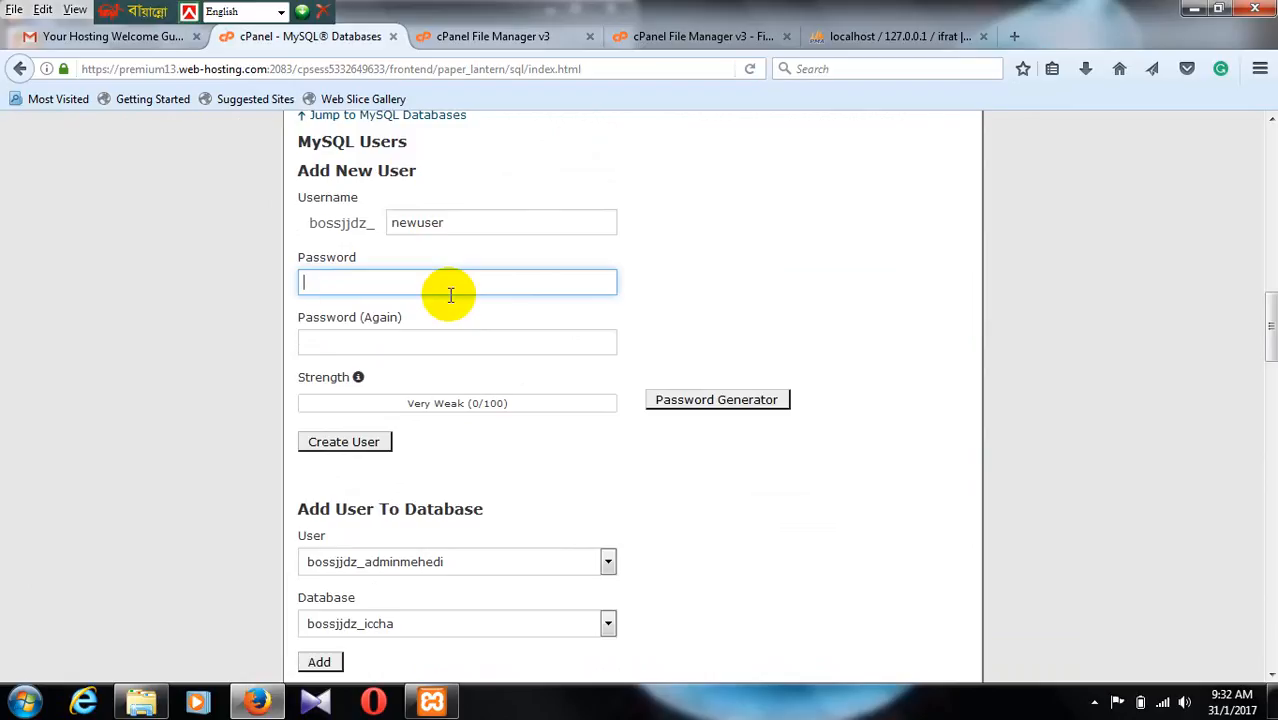
{"action": "type", "text": "•••••"}
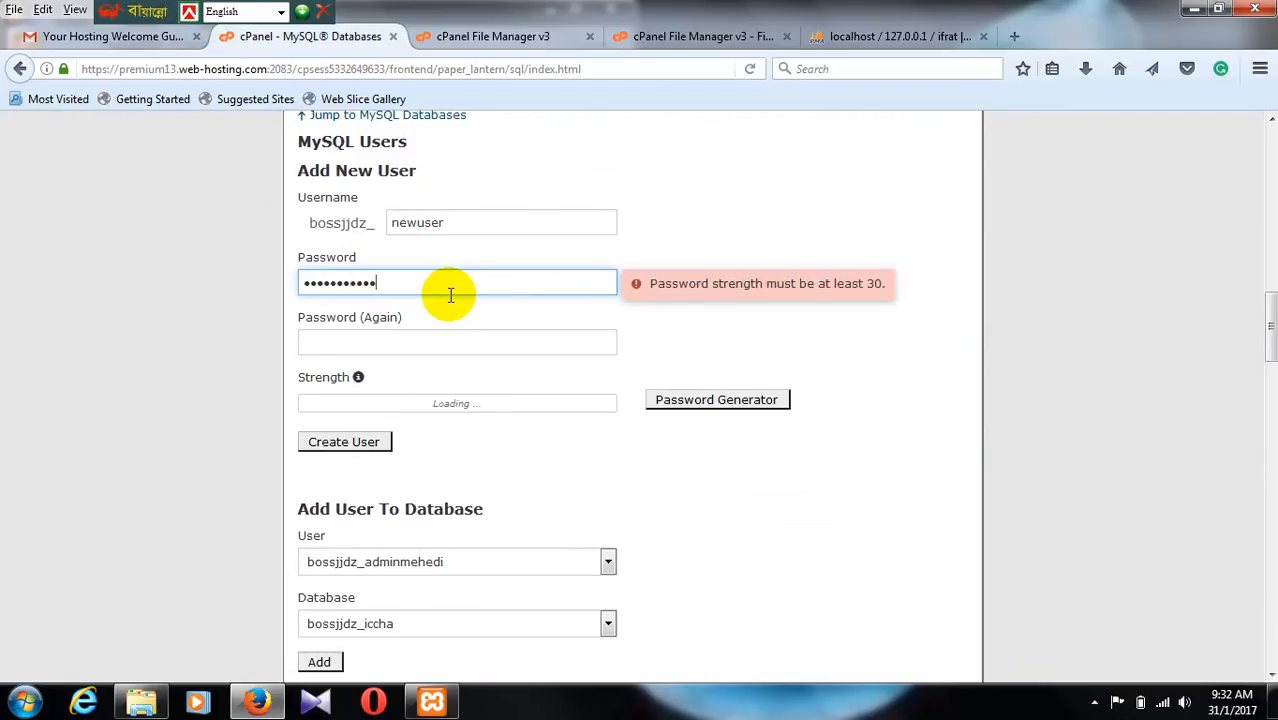
{"action": "type", "text": "••••••••"}
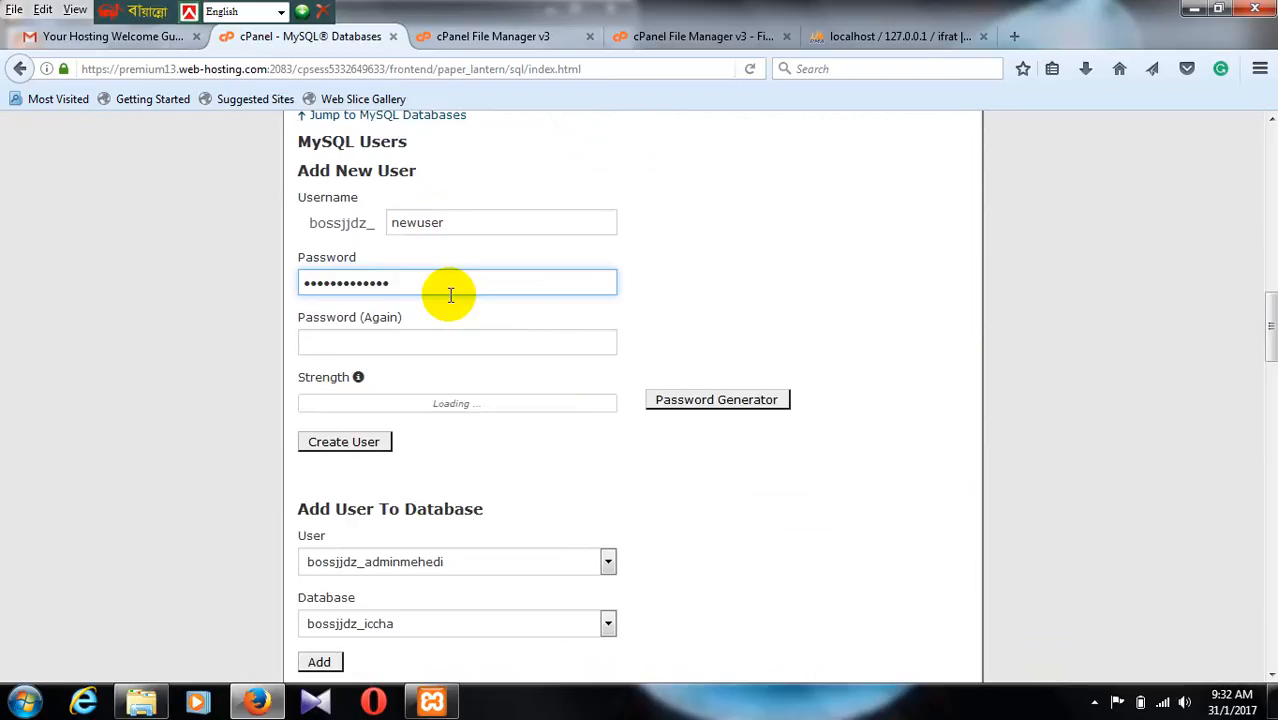
{"action": "left_click", "coordinate": [451, 351]}
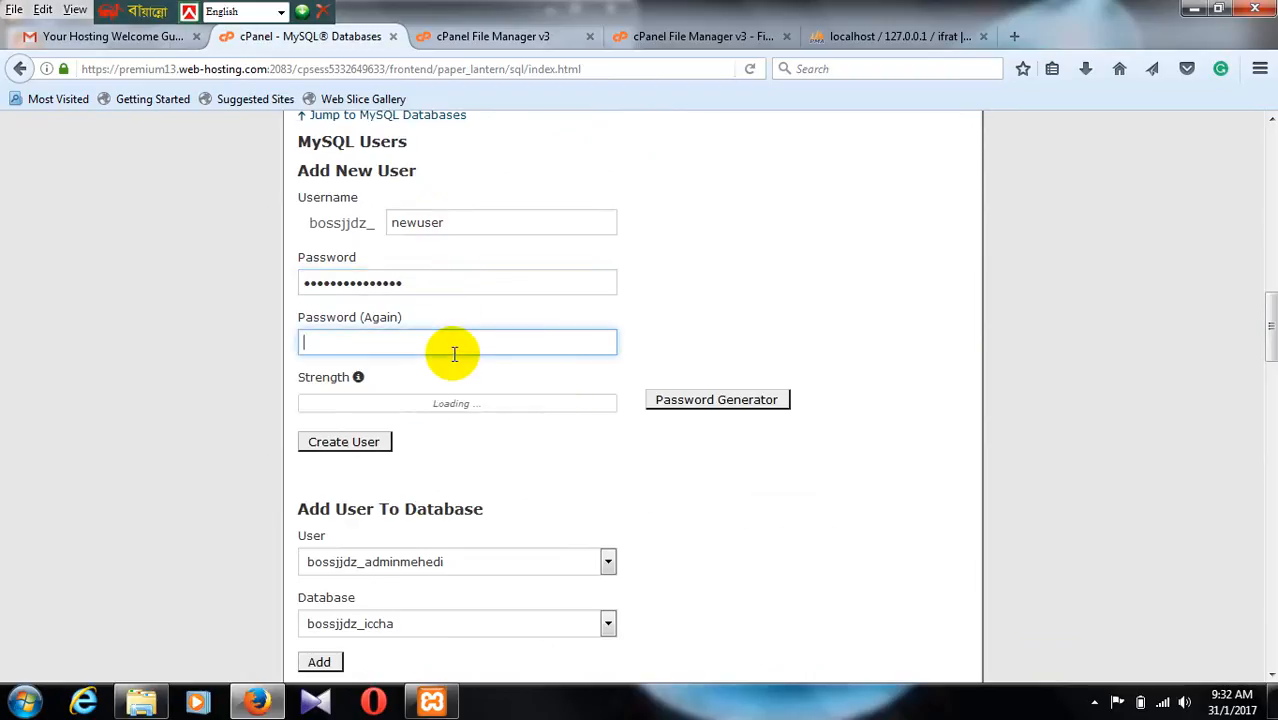
{"action": "type", "text": "••••••••"}
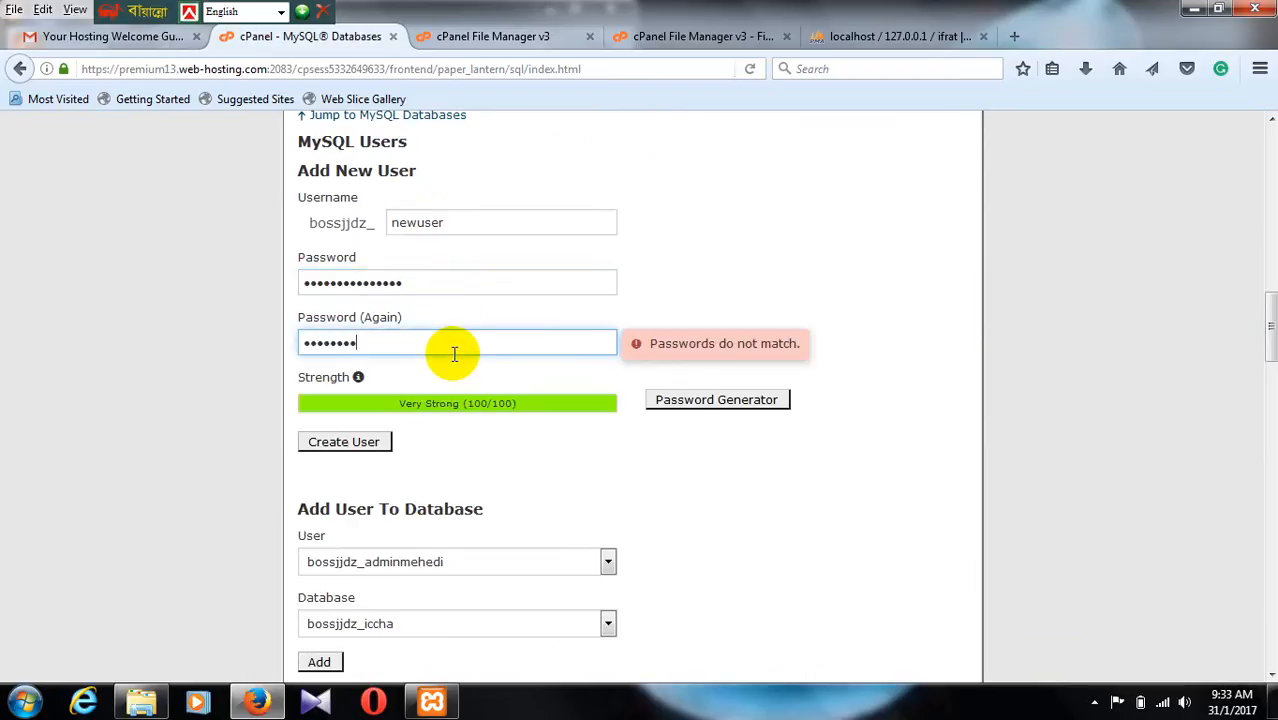
{"action": "type", "text": "•"}
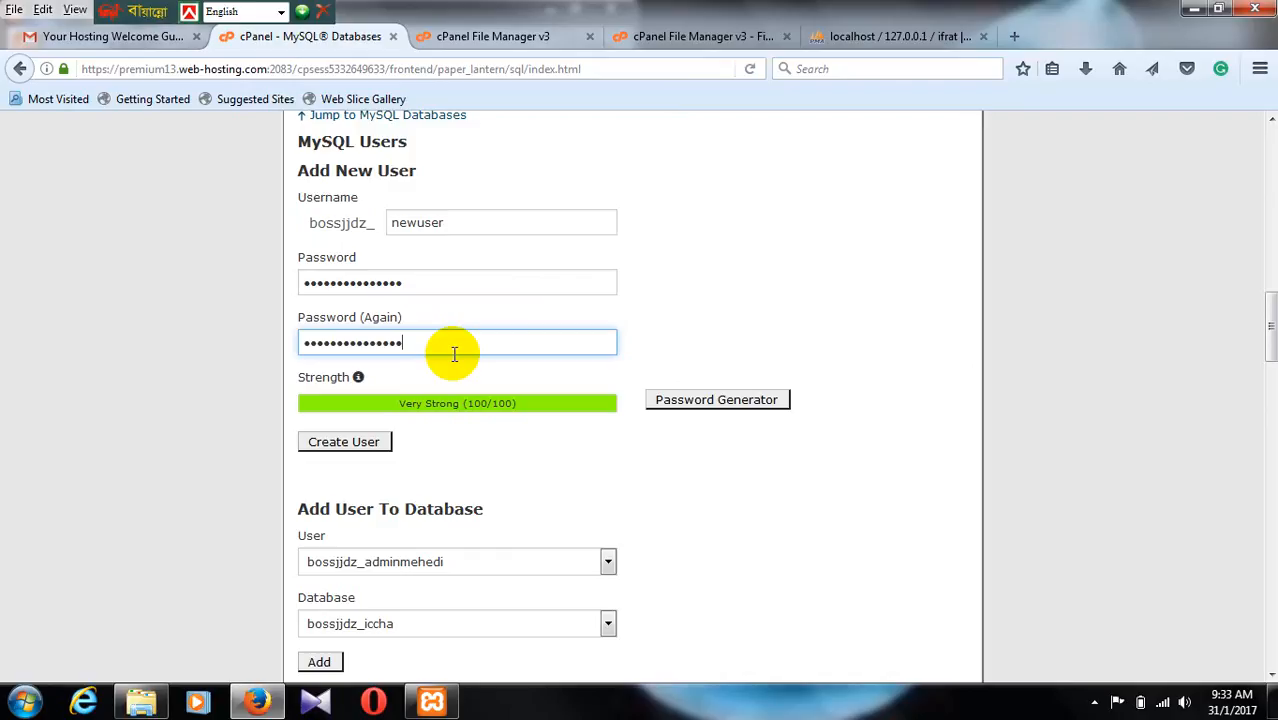
Step: Create the new MySQL user, let Firefox remember the login, and return to the MySQL Databases page
{"action": "scroll", "coordinate": [408, 237], "scroll_direction": "down", "scroll_amount": 2}
{"action": "scroll", "coordinate": [382, 251], "scroll_direction": "up", "scroll_amount": 4}
{"action": "scroll", "coordinate": [359, 372], "scroll_direction": "down", "scroll_amount": 4}
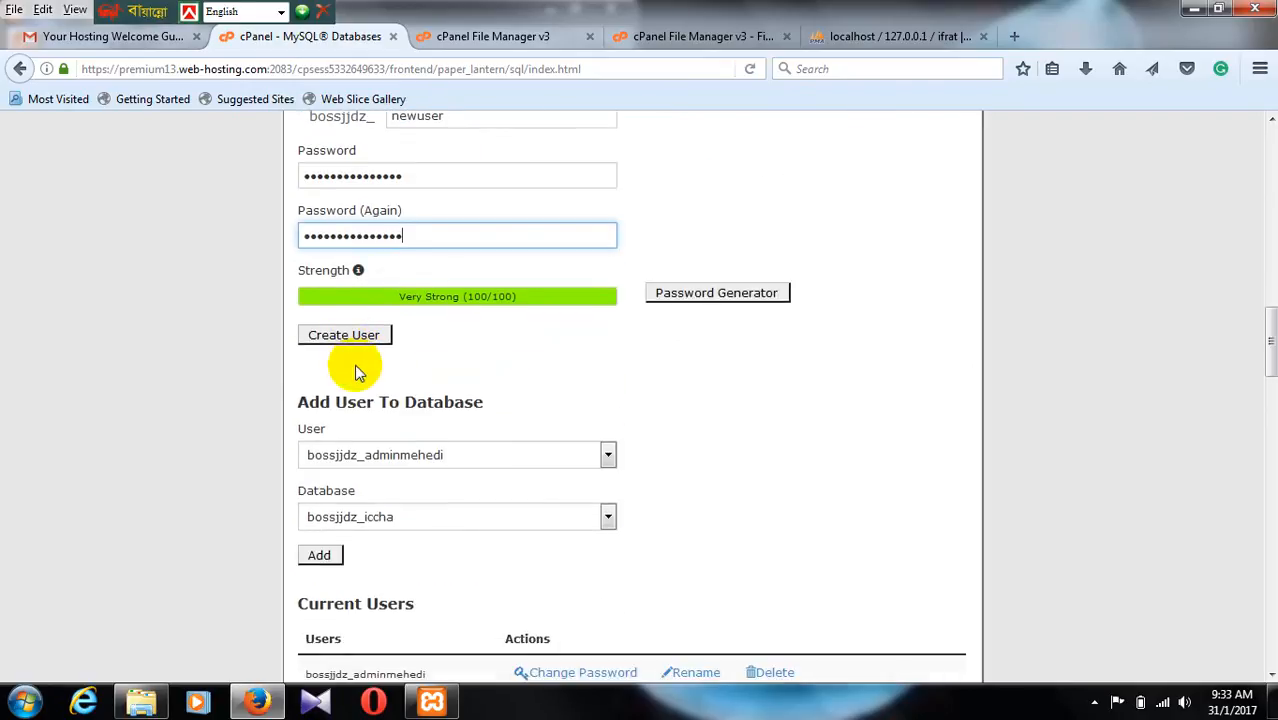
{"action": "left_click", "coordinate": [344, 336]}
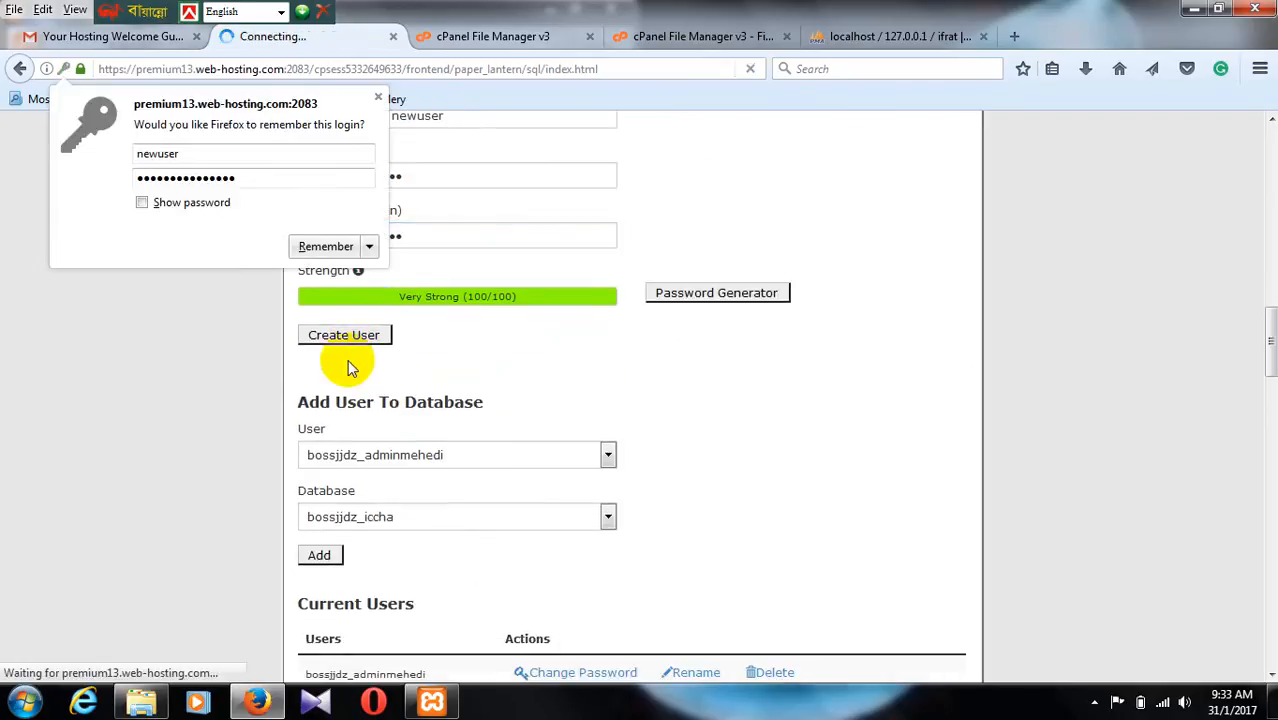
{"action": "left_click", "coordinate": [326, 247]}
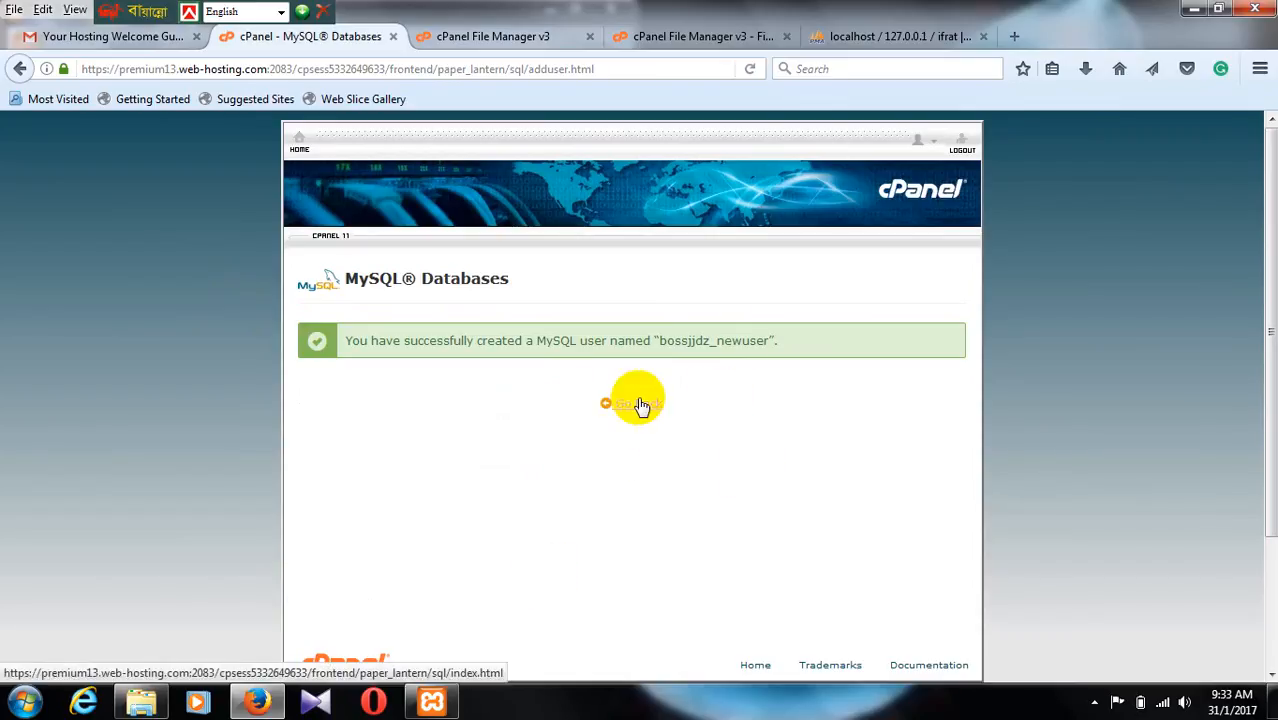
{"action": "scroll", "coordinate": [725, 355], "scroll_direction": "down", "scroll_amount": 2}
{"action": "left_click", "coordinate": [620, 296]}
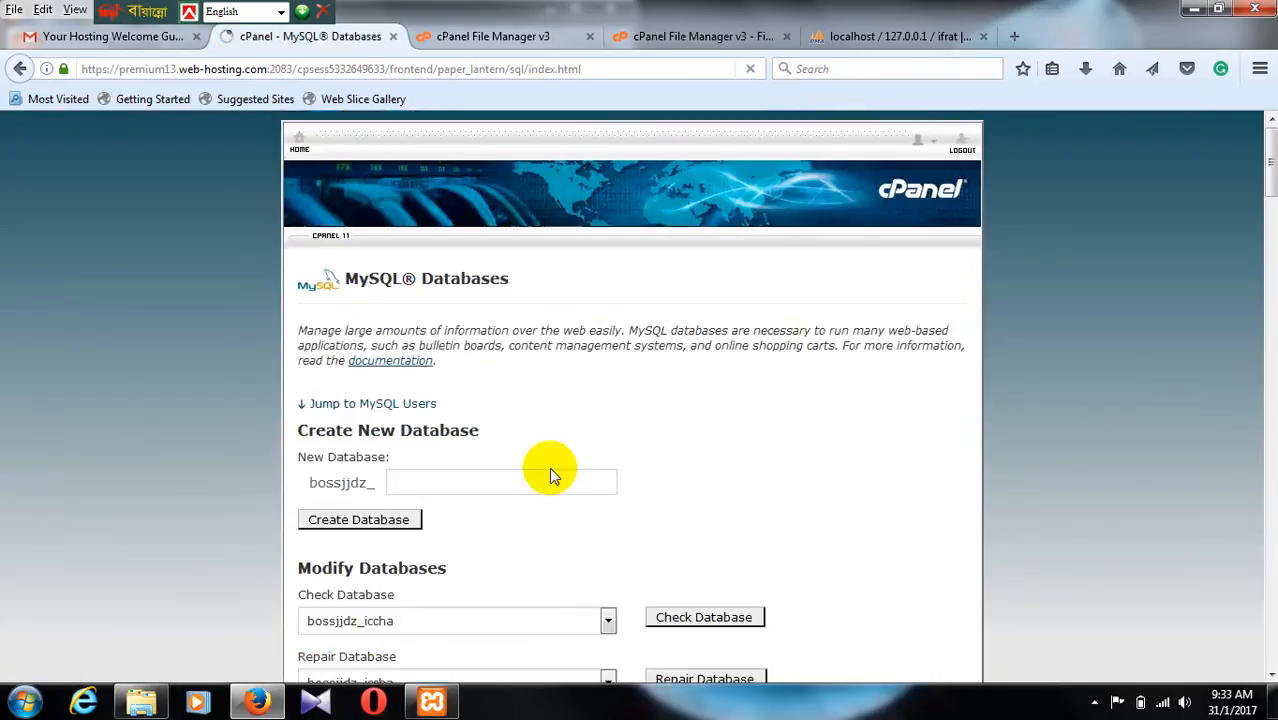
Step: Add the user bossjjdz_newuser to the database bossjjdz_notun
{"action": "scroll", "coordinate": [549, 430], "scroll_direction": "down", "scroll_amount": 10}
{"action": "scroll", "coordinate": [543, 430], "scroll_direction": "down", "scroll_amount": 8}
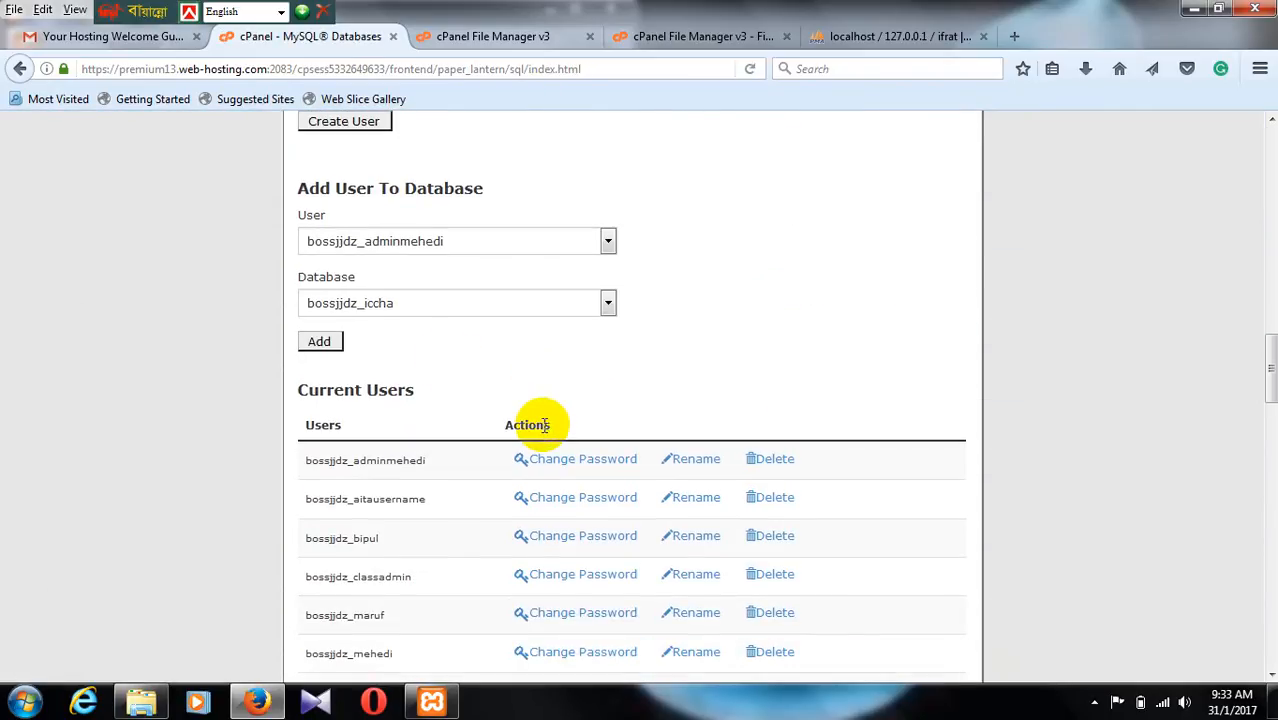
{"action": "left_click", "coordinate": [606, 243]}
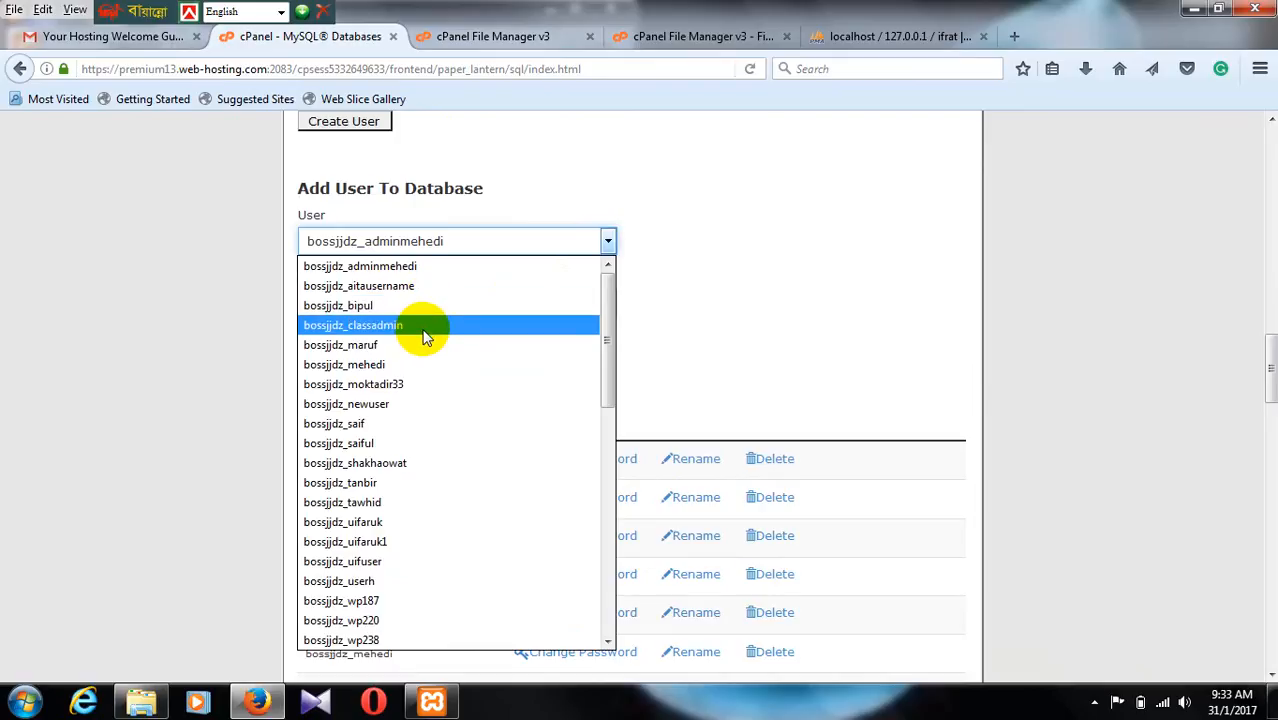
{"action": "left_click", "coordinate": [416, 404]}
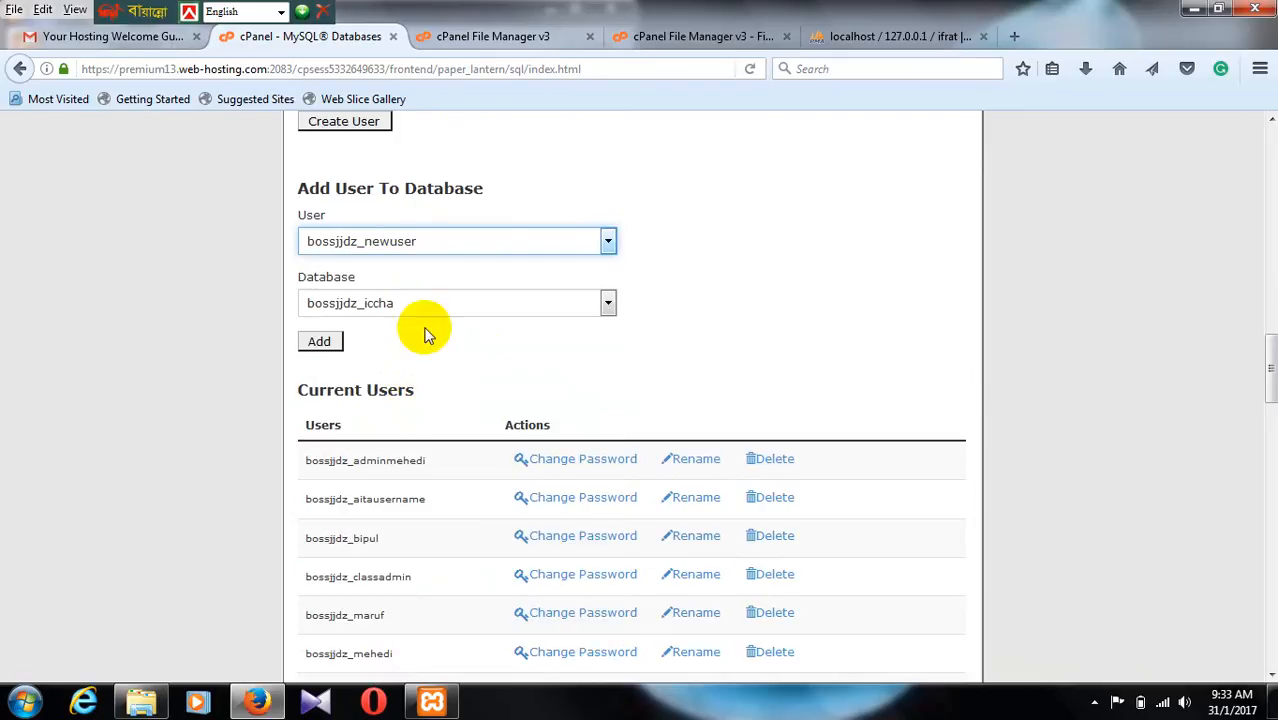
{"action": "left_click", "coordinate": [605, 302]}
{"action": "left_click", "coordinate": [492, 403]}
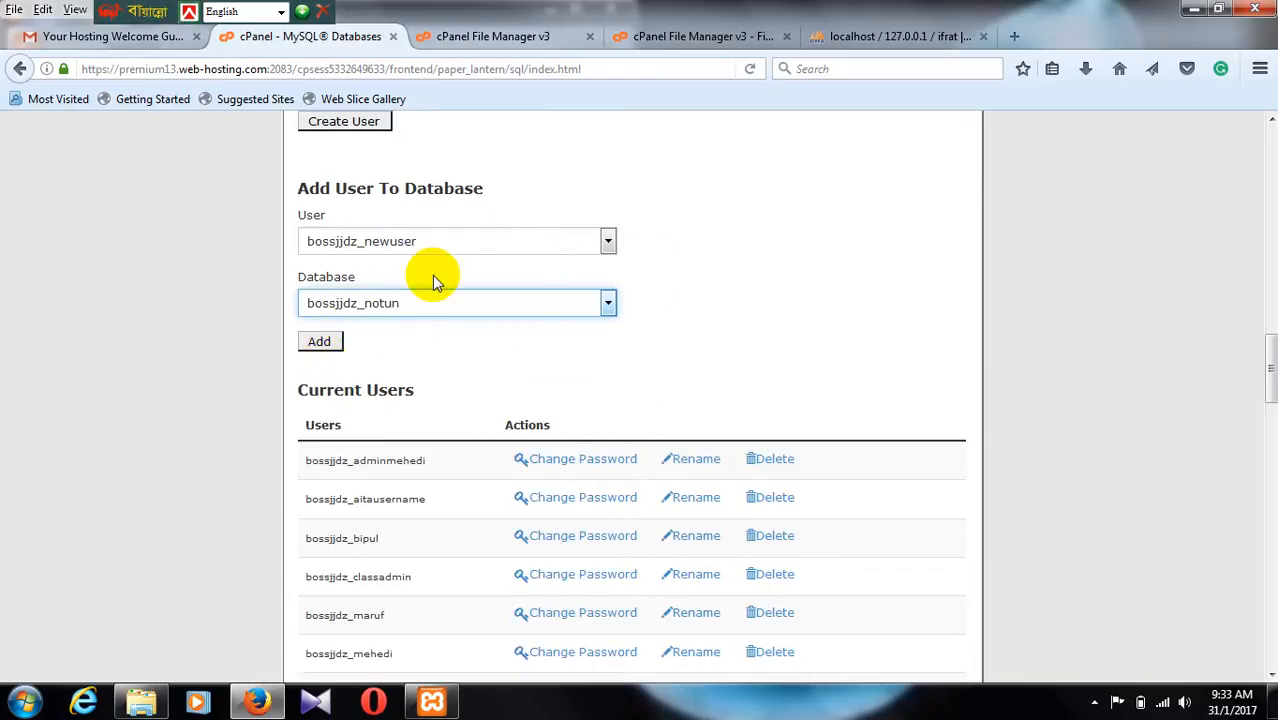
{"action": "left_click", "coordinate": [314, 343]}
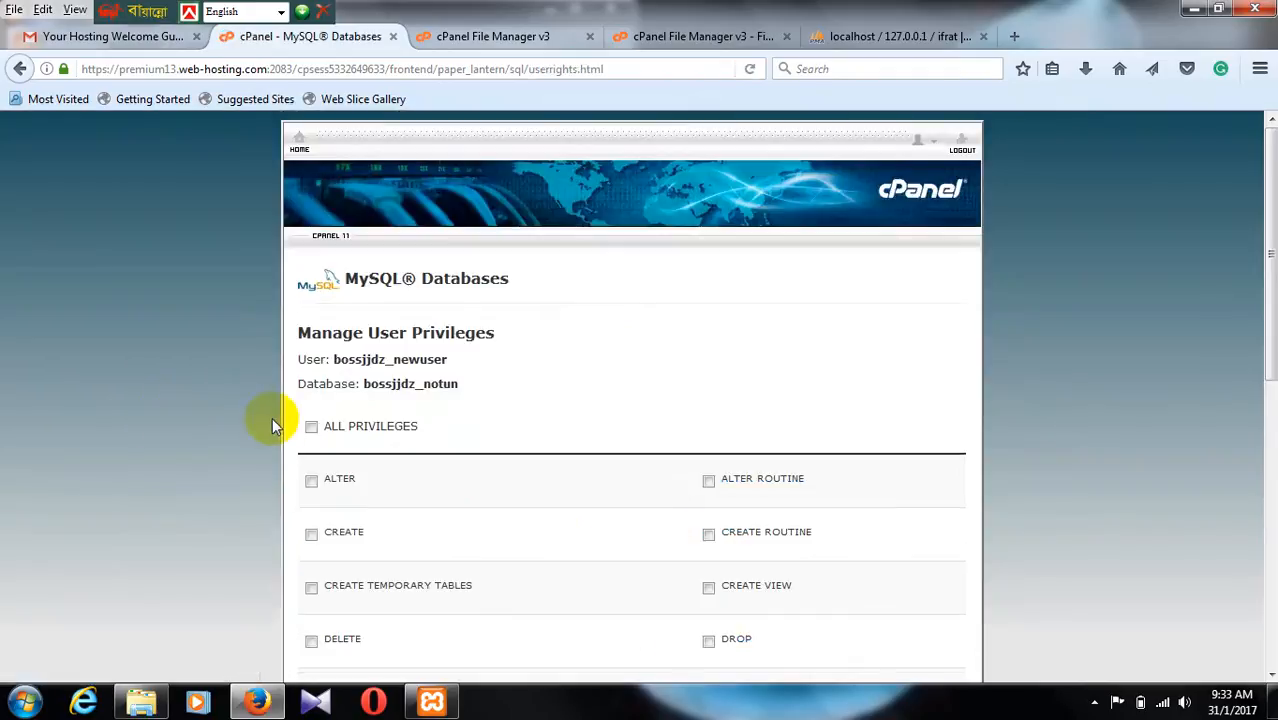
Step: Grant the new user ALL PRIVILEGES on the bossjjdz_notun database and save the changes
{"action": "scroll", "coordinate": [290, 400], "scroll_direction": "down", "scroll_amount": 3}
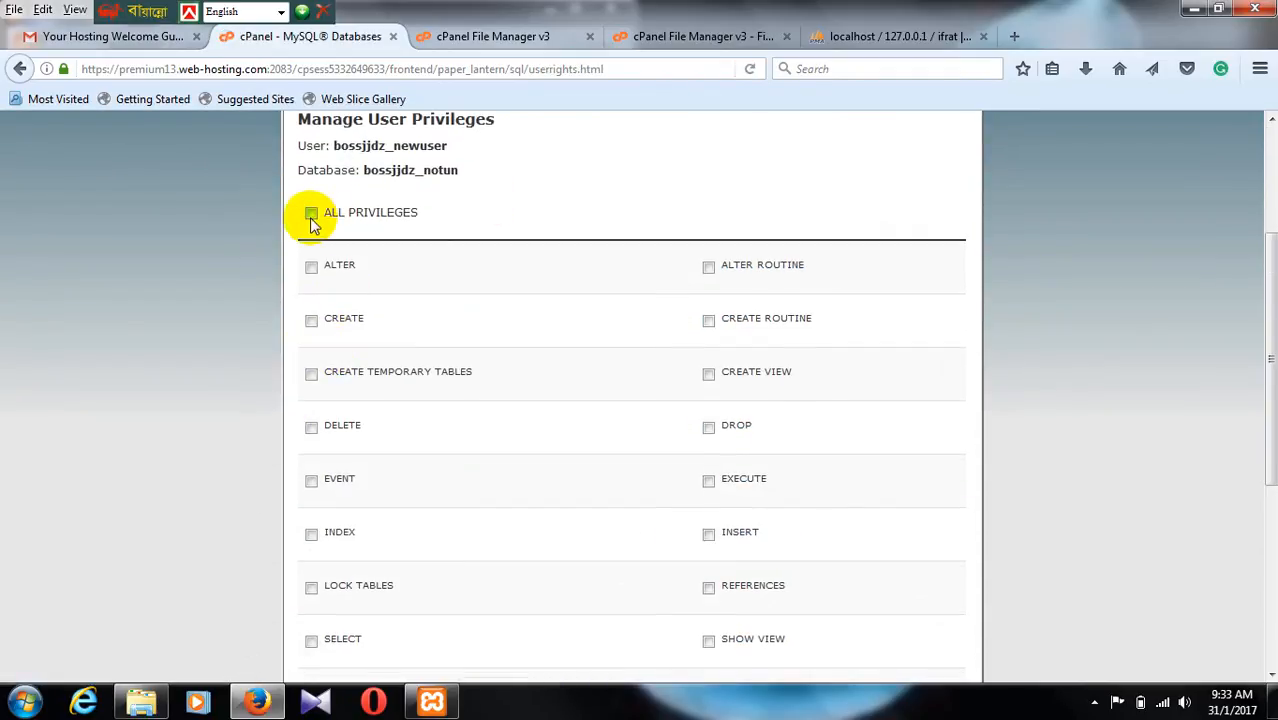
{"action": "left_click", "coordinate": [311, 216]}
{"action": "scroll", "coordinate": [679, 290], "scroll_direction": "down", "scroll_amount": 4}
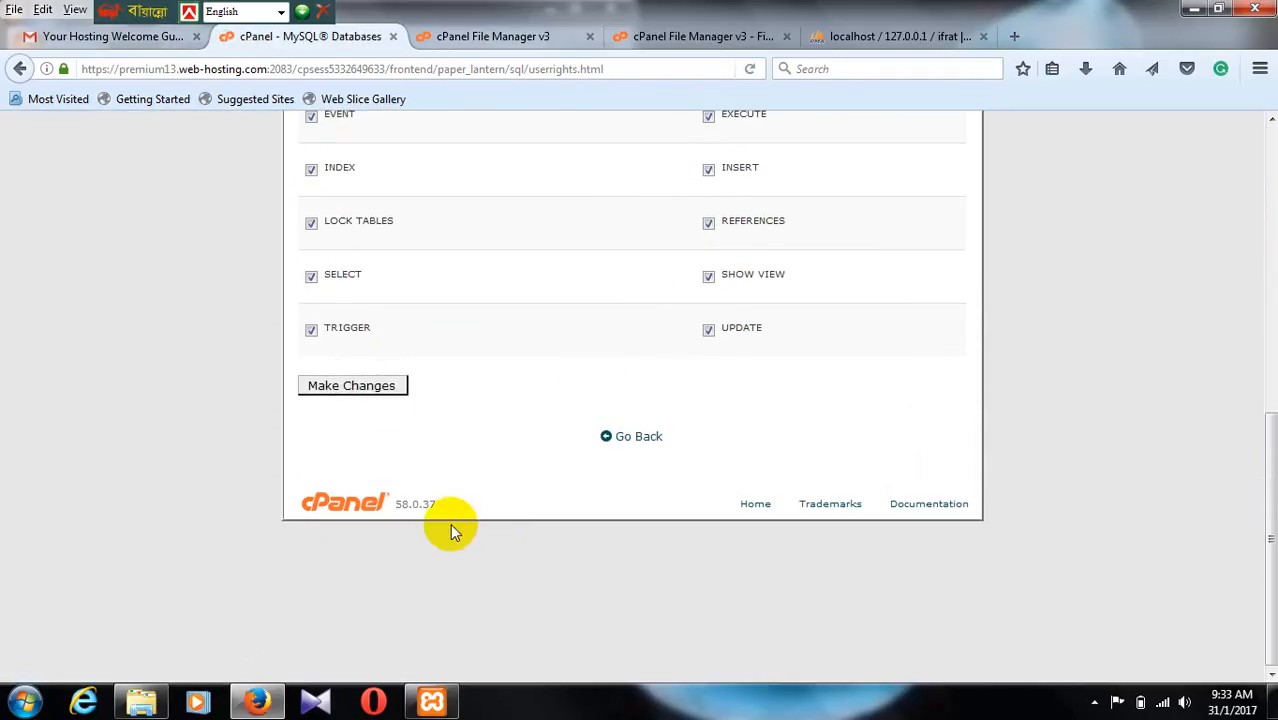
{"action": "left_click", "coordinate": [352, 386]}
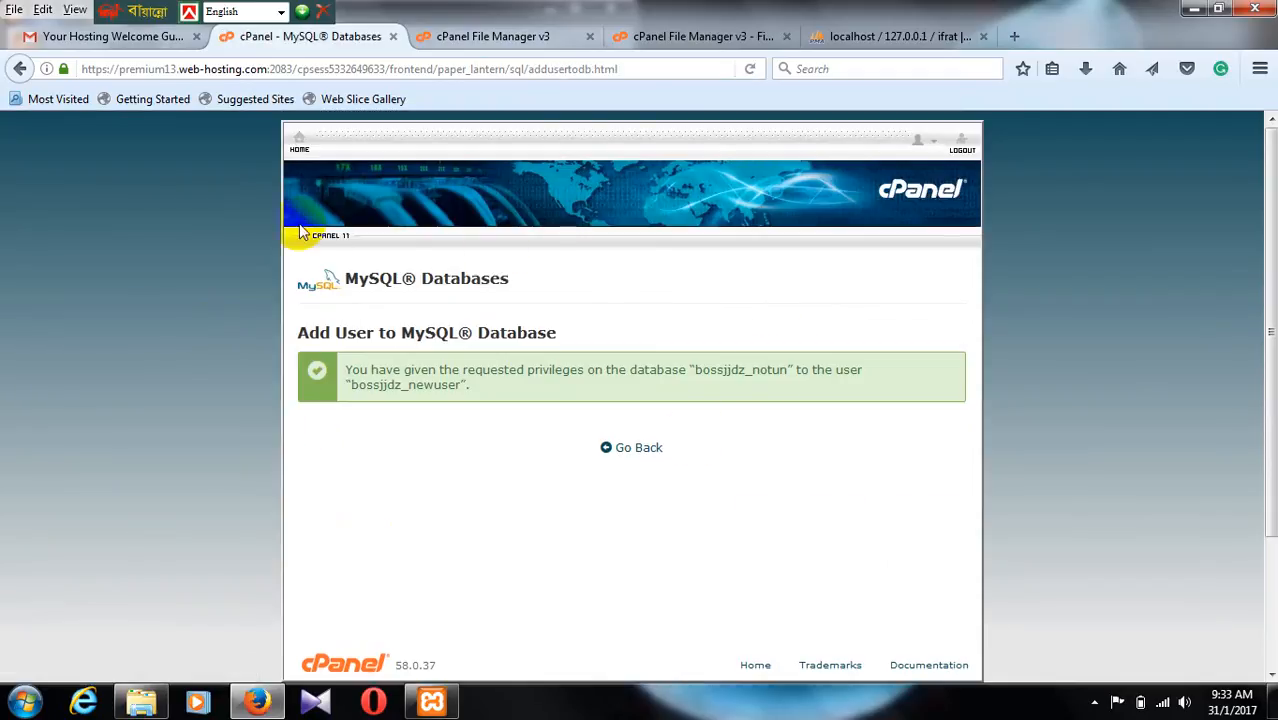
Step: Go back to cPanel File Manager and refresh the public_html file listing
{"action": "left_click", "coordinate": [435, 32]}
{"action": "left_click", "coordinate": [649, 38]}
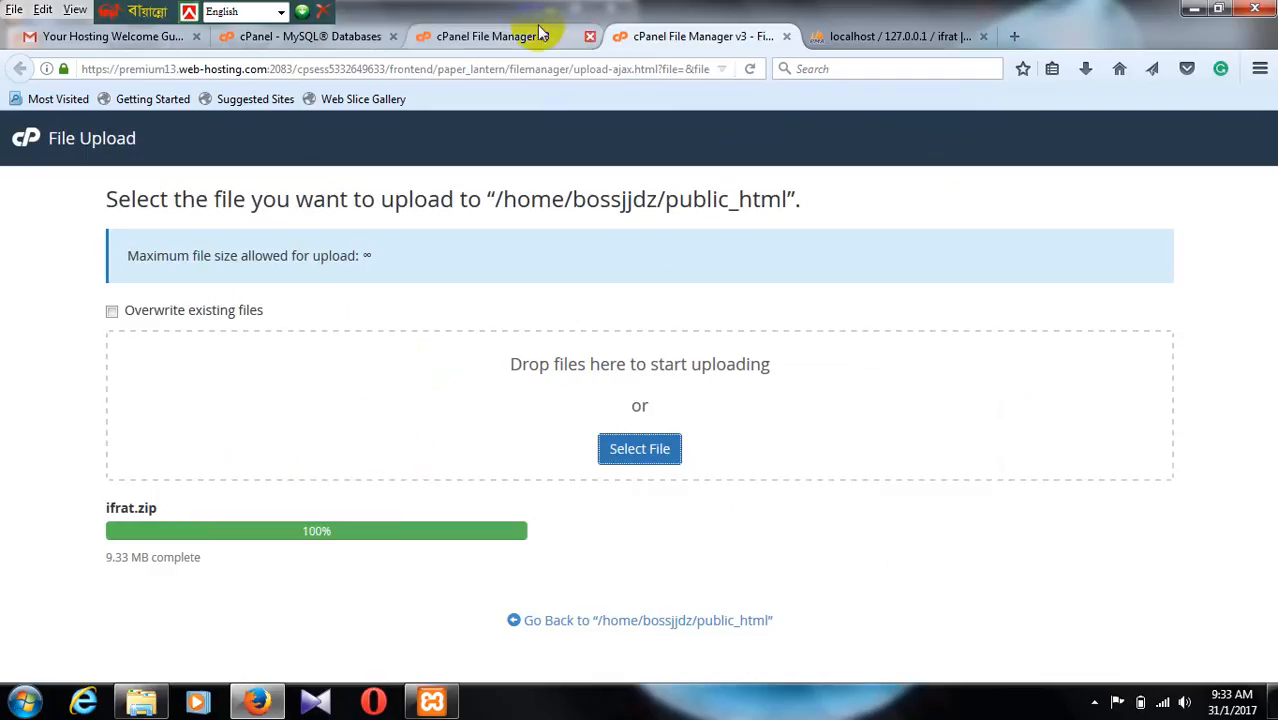
{"action": "left_click", "coordinate": [495, 38]}
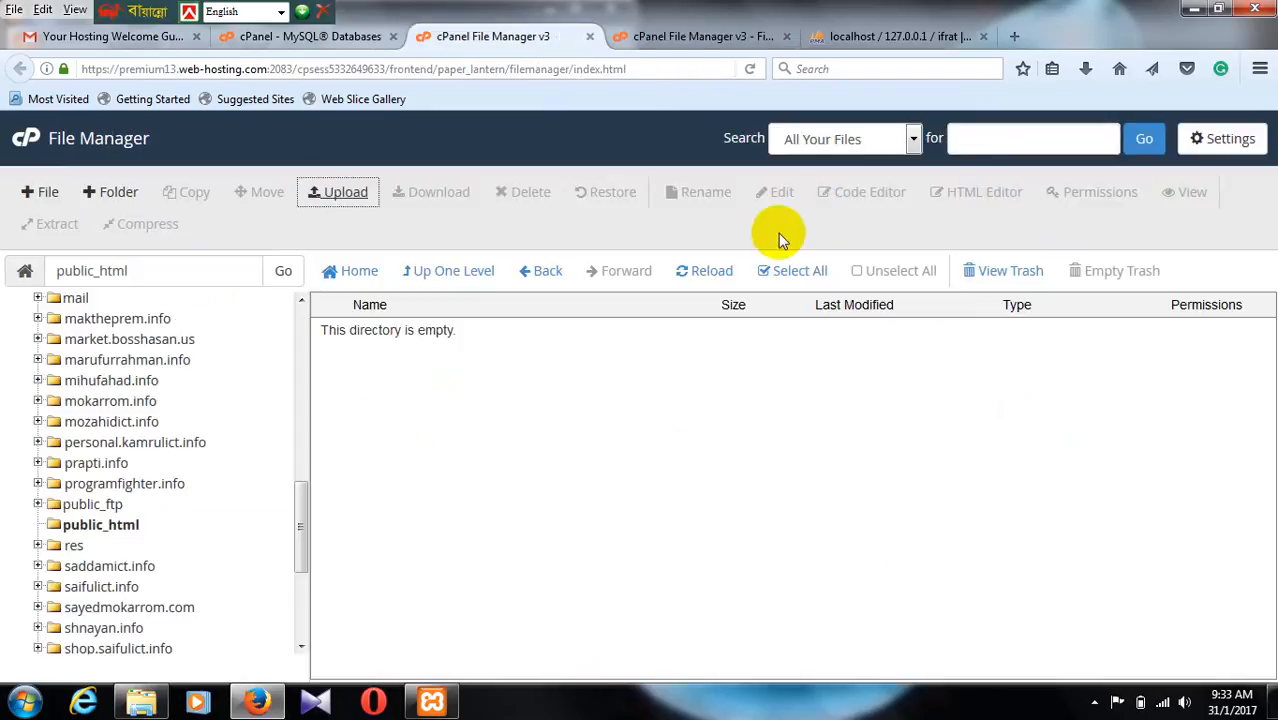
{"action": "left_click", "coordinate": [712, 270]}
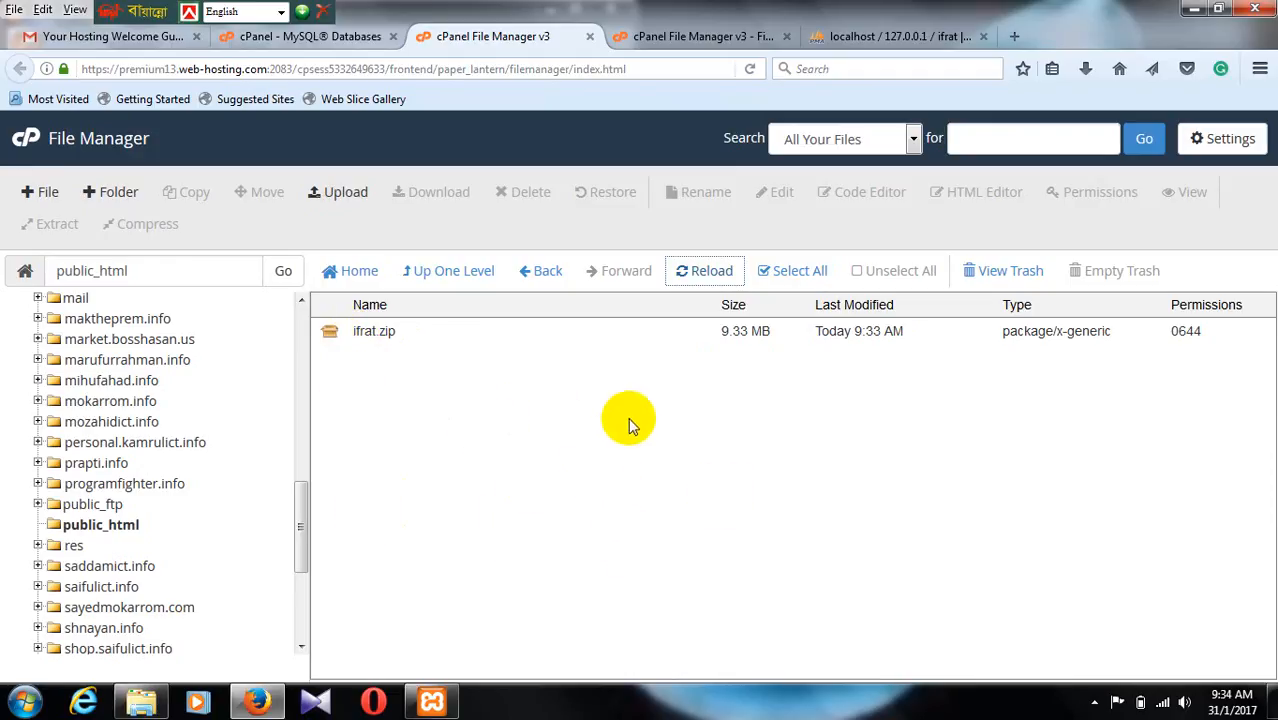
Step: Extract ifrat.zip into /public_html and dismiss the extraction results
{"action": "right_click", "coordinate": [333, 332]}
{"action": "left_click", "coordinate": [413, 546]}
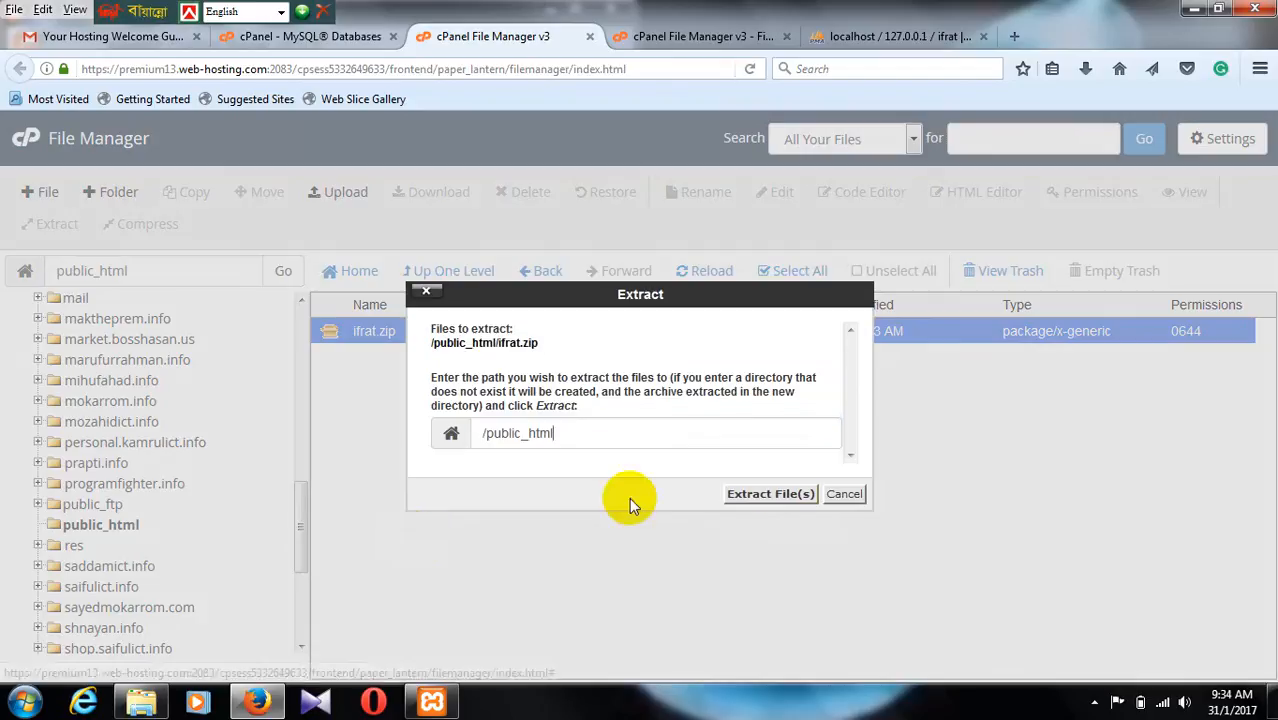
{"action": "left_click", "coordinate": [758, 494]}
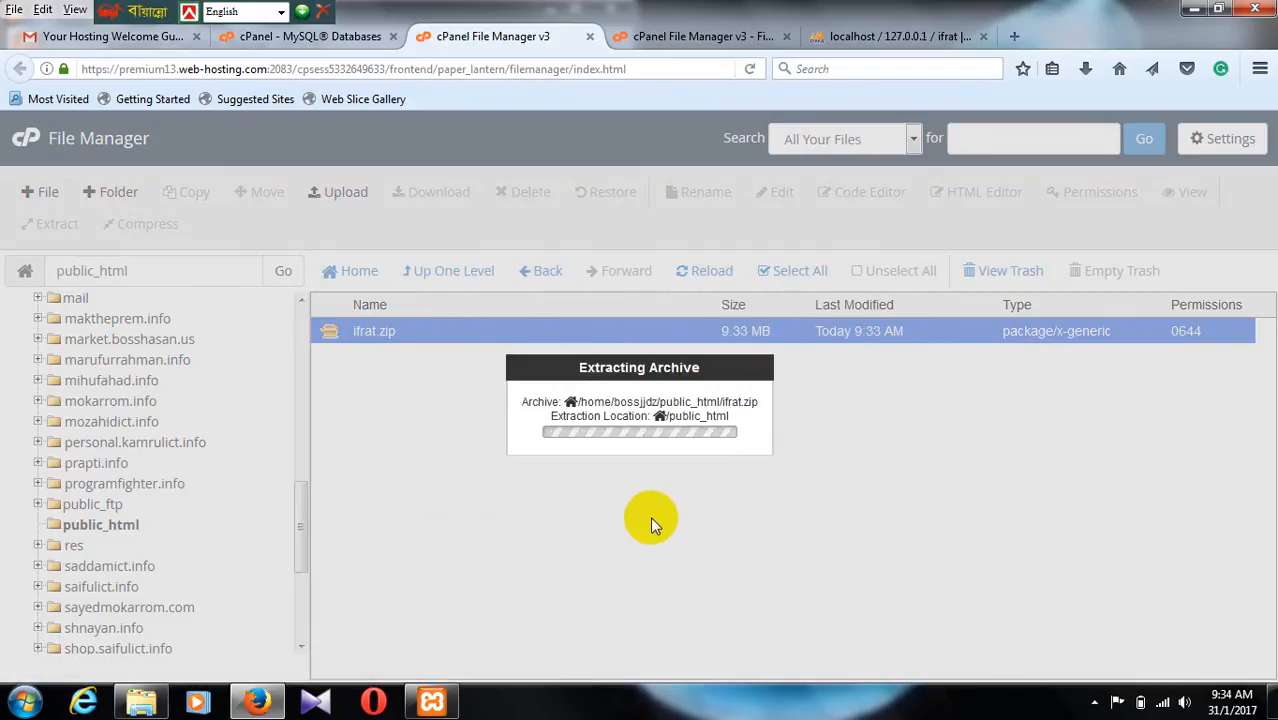
{"action": "left_click", "coordinate": [940, 588]}
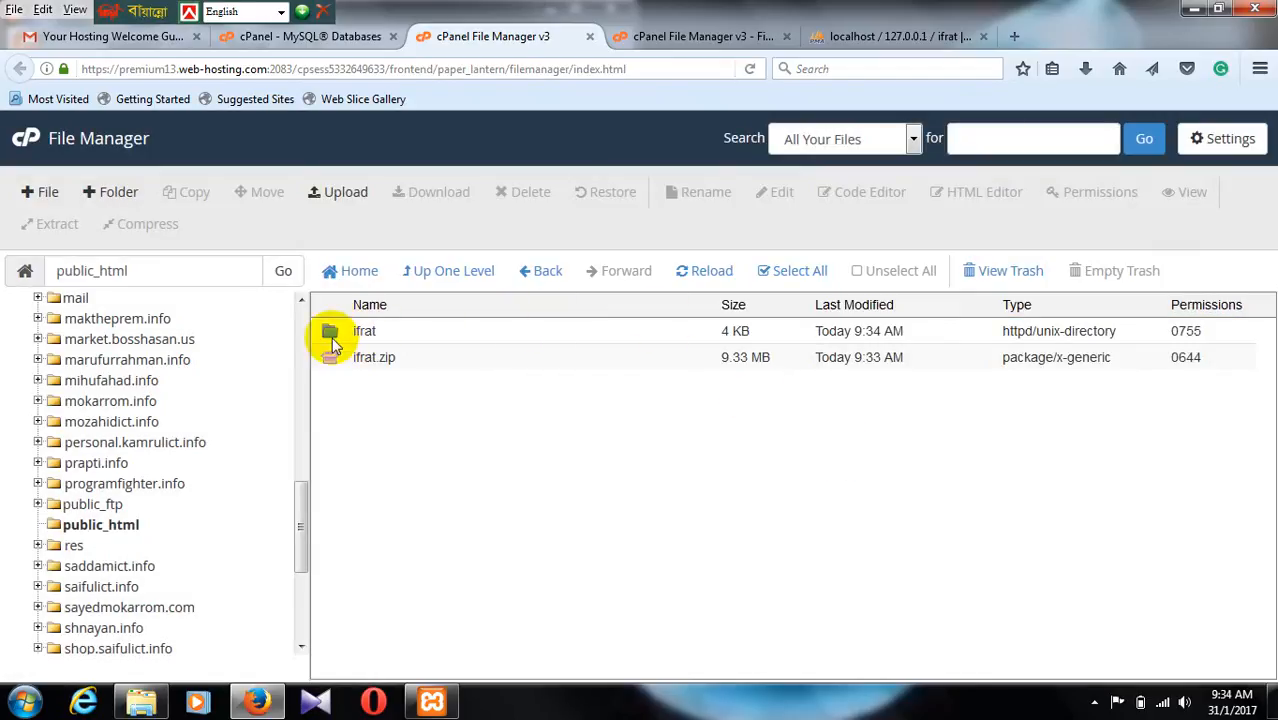
Step: Look through the extracted ifrat folder, open an empty browser tab, and return to public_html in File Manager
{"action": "double_click", "coordinate": [366, 333]}
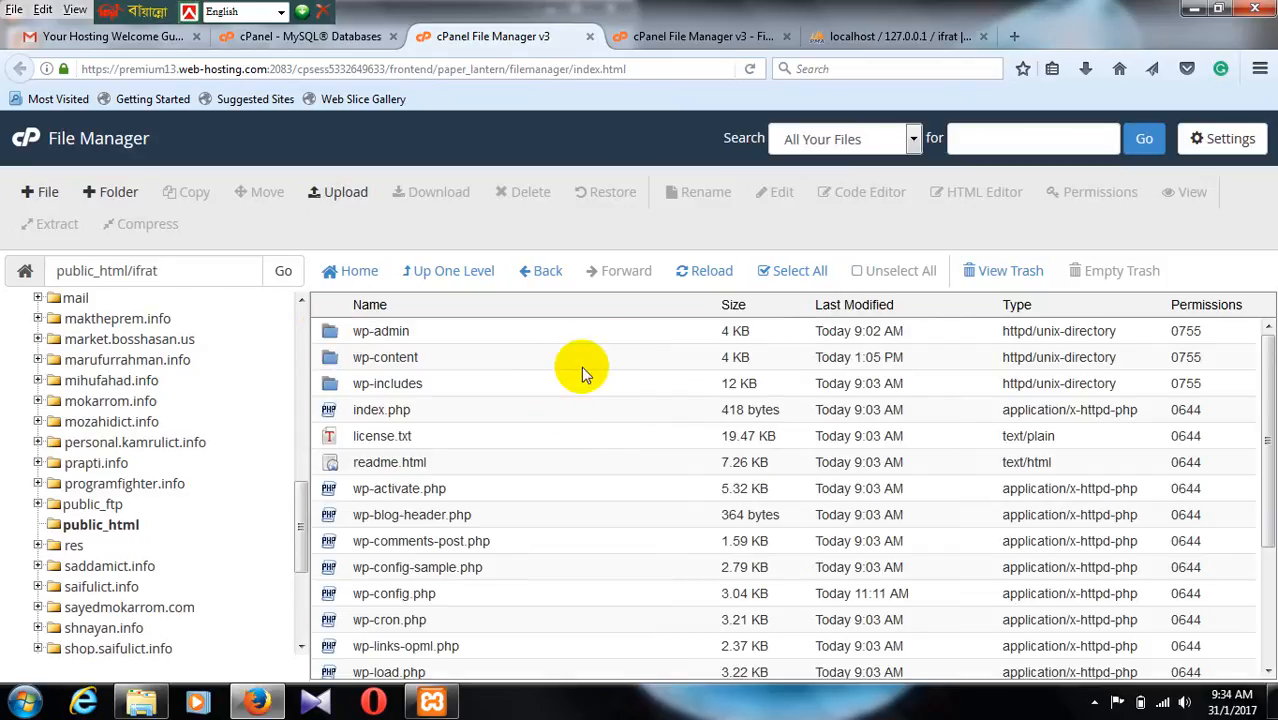
{"action": "left_click", "coordinate": [1016, 37]}
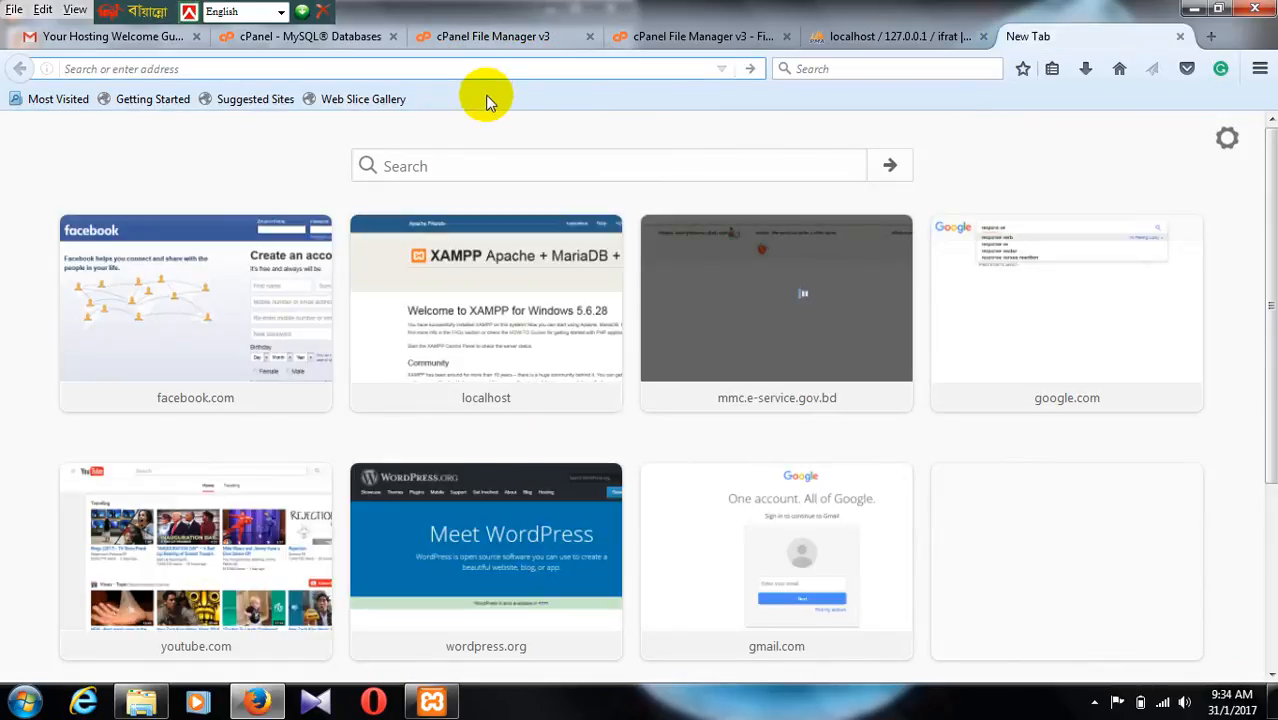
{"action": "left_click", "coordinate": [365, 37]}
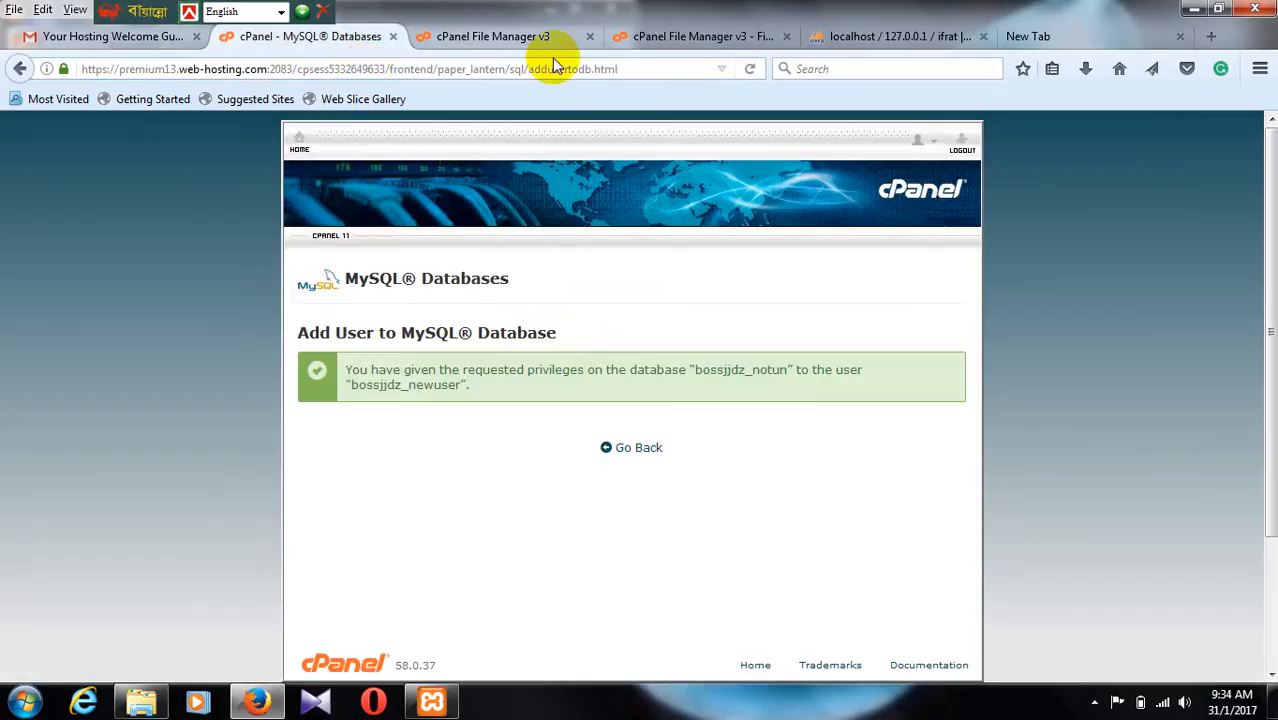
{"action": "left_click", "coordinate": [640, 37]}
{"action": "left_click", "coordinate": [530, 37]}
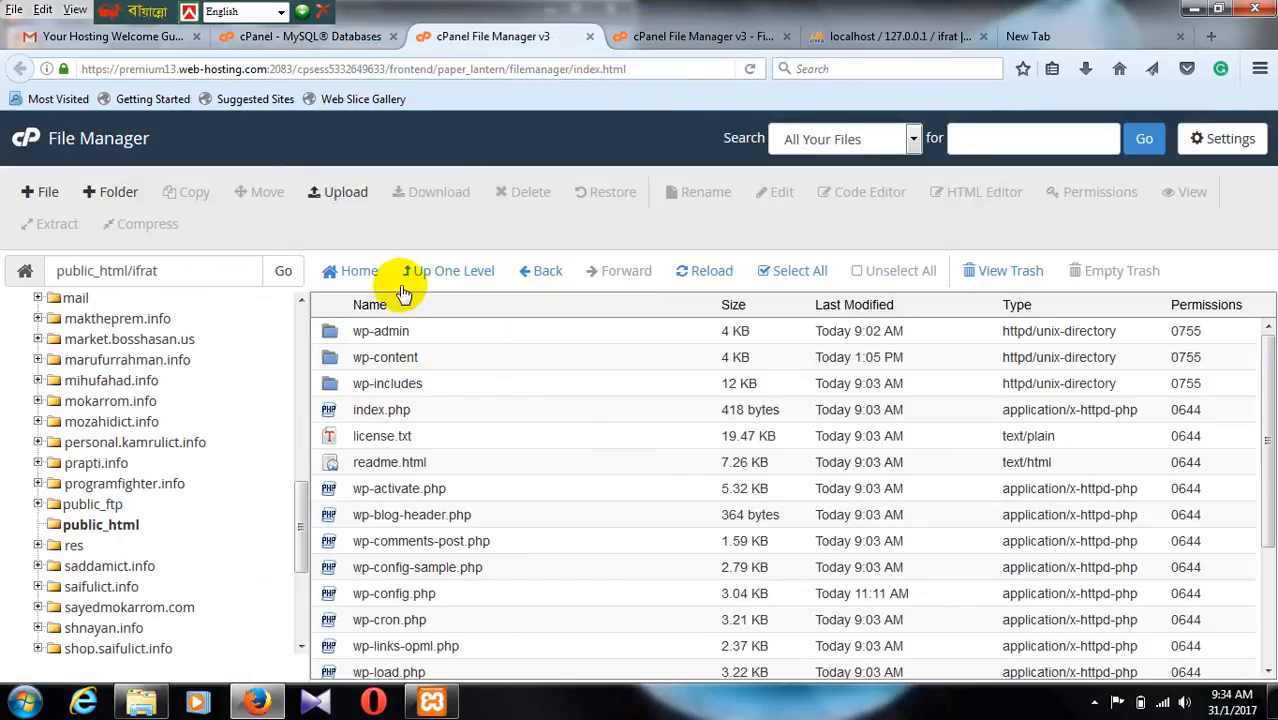
{"action": "left_click", "coordinate": [547, 274]}
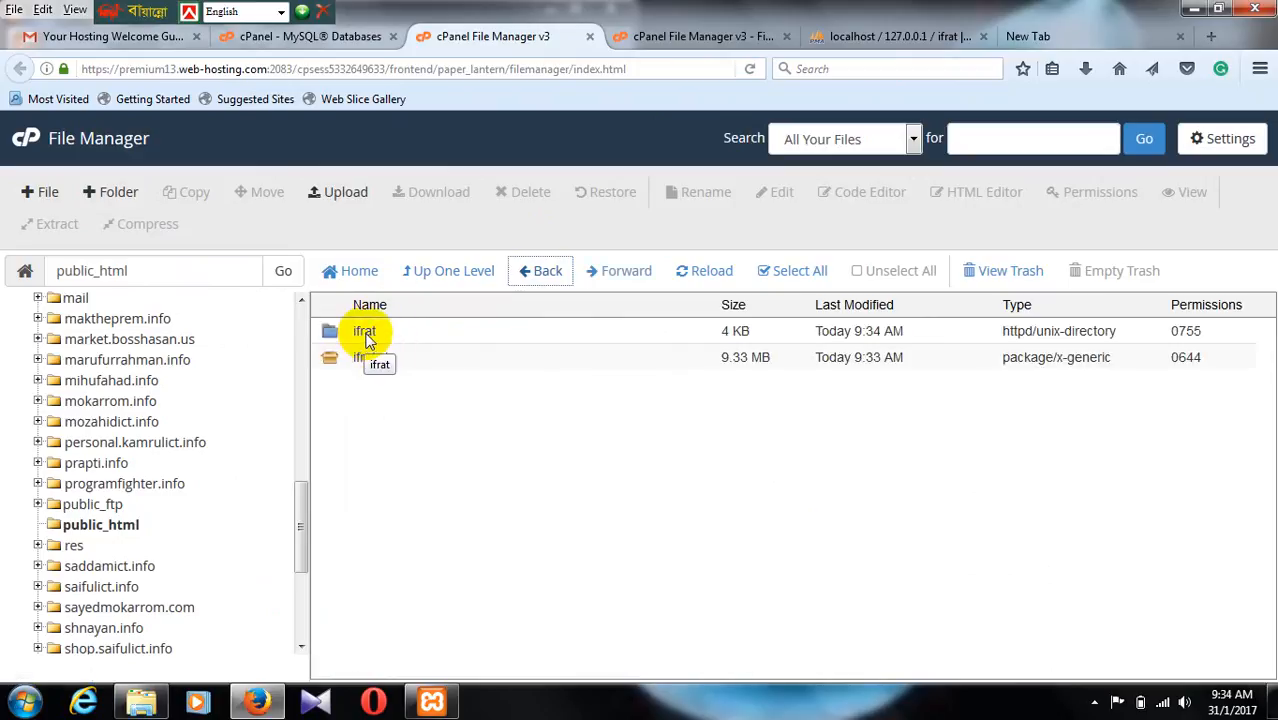
{"action": "left_click", "coordinate": [1025, 36]}
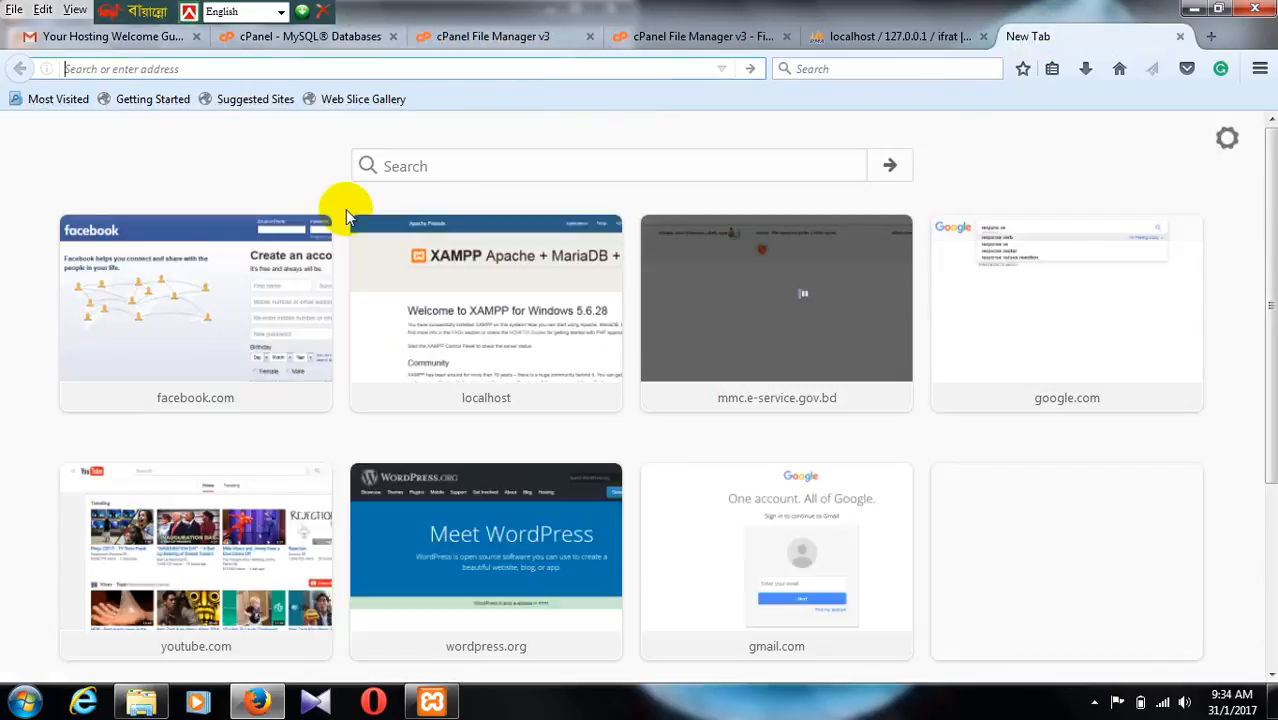
{"action": "left_click", "coordinate": [485, 40]}
{"action": "left_click", "coordinate": [685, 35]}
{"action": "left_click", "coordinate": [556, 42]}
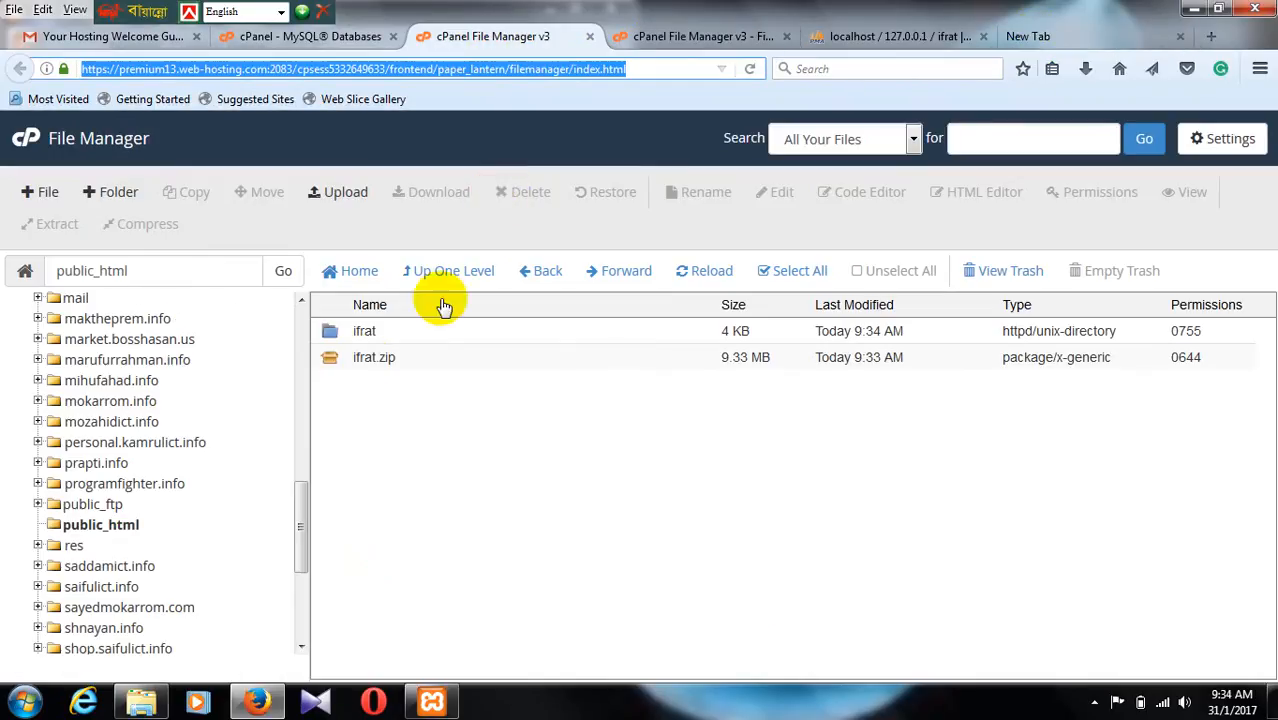
Step: Move all files and folders from the ifrat folder into /public_html and go back to the public_html listing
{"action": "double_click", "coordinate": [366, 333]}
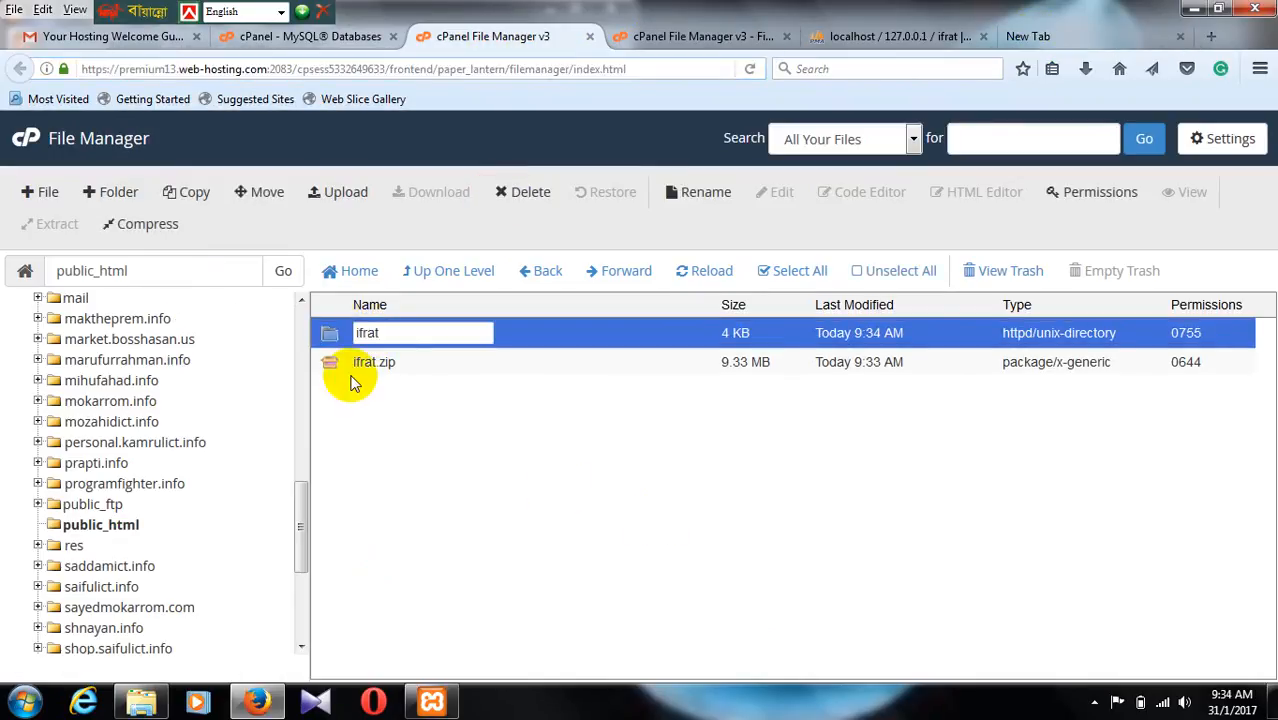
{"action": "double_click", "coordinate": [336, 333]}
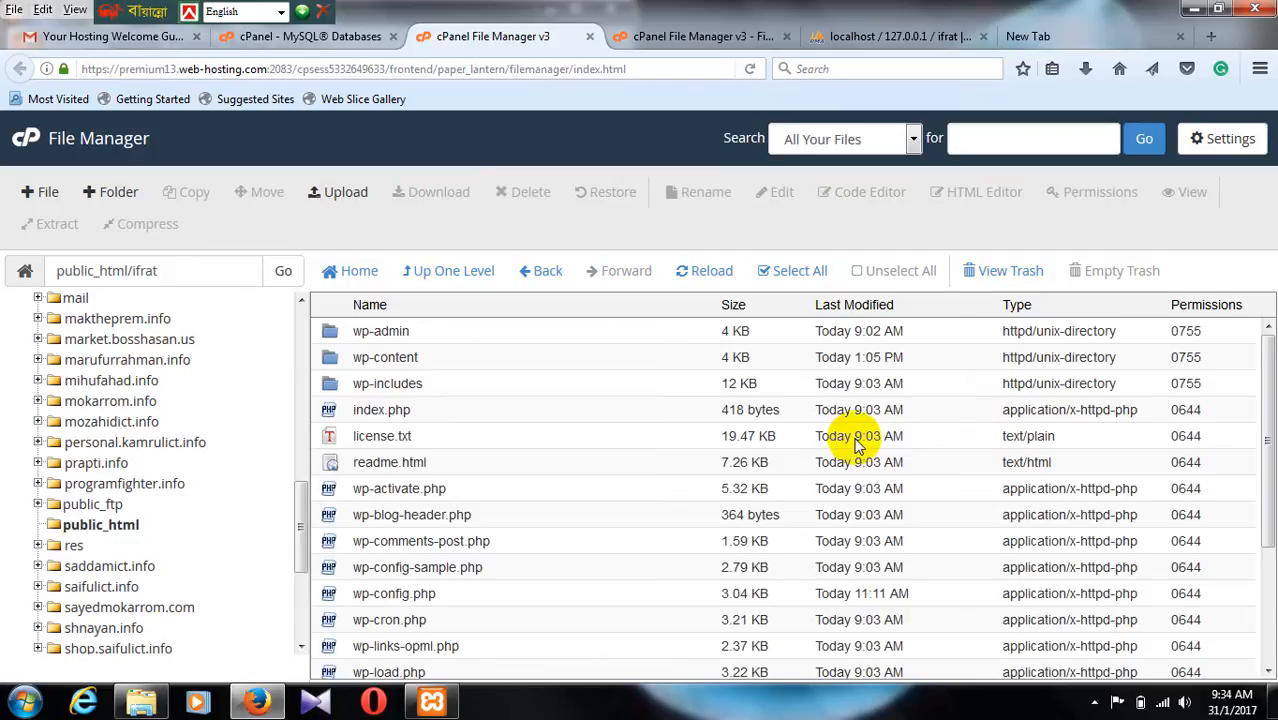
{"action": "left_click", "coordinate": [807, 272]}
{"action": "right_click", "coordinate": [702, 325]}
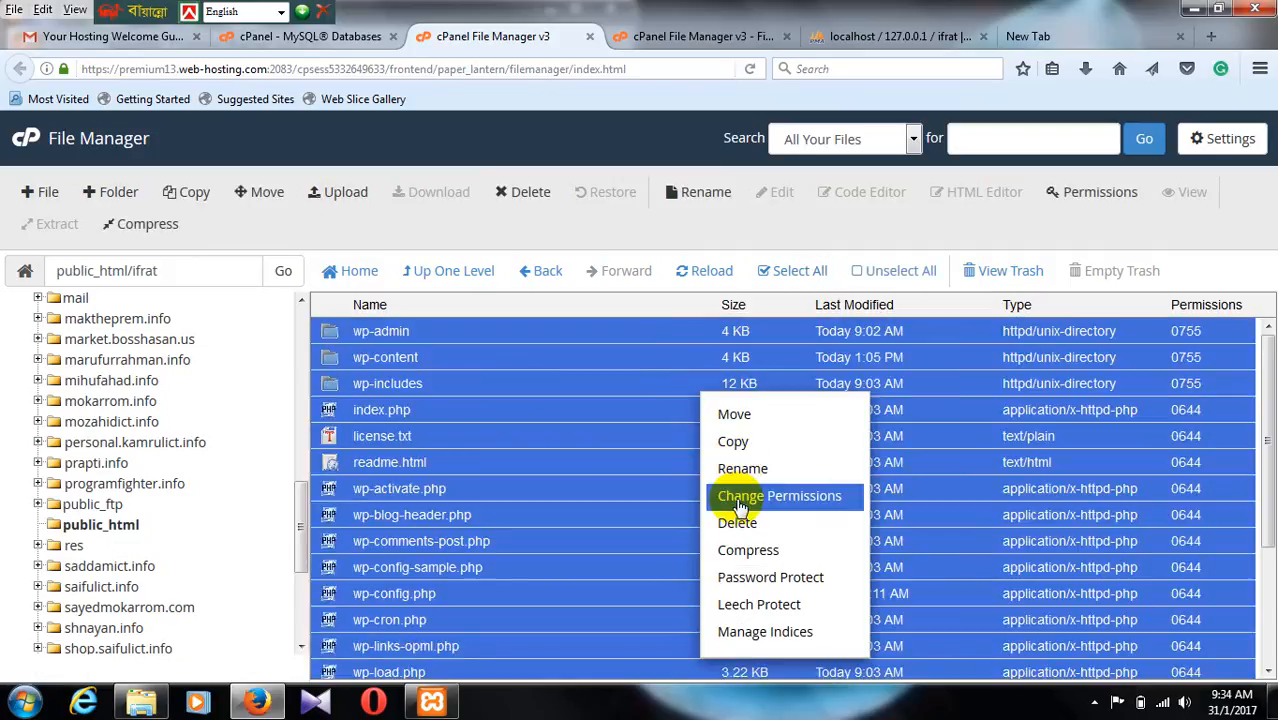
{"action": "left_click", "coordinate": [710, 333]}
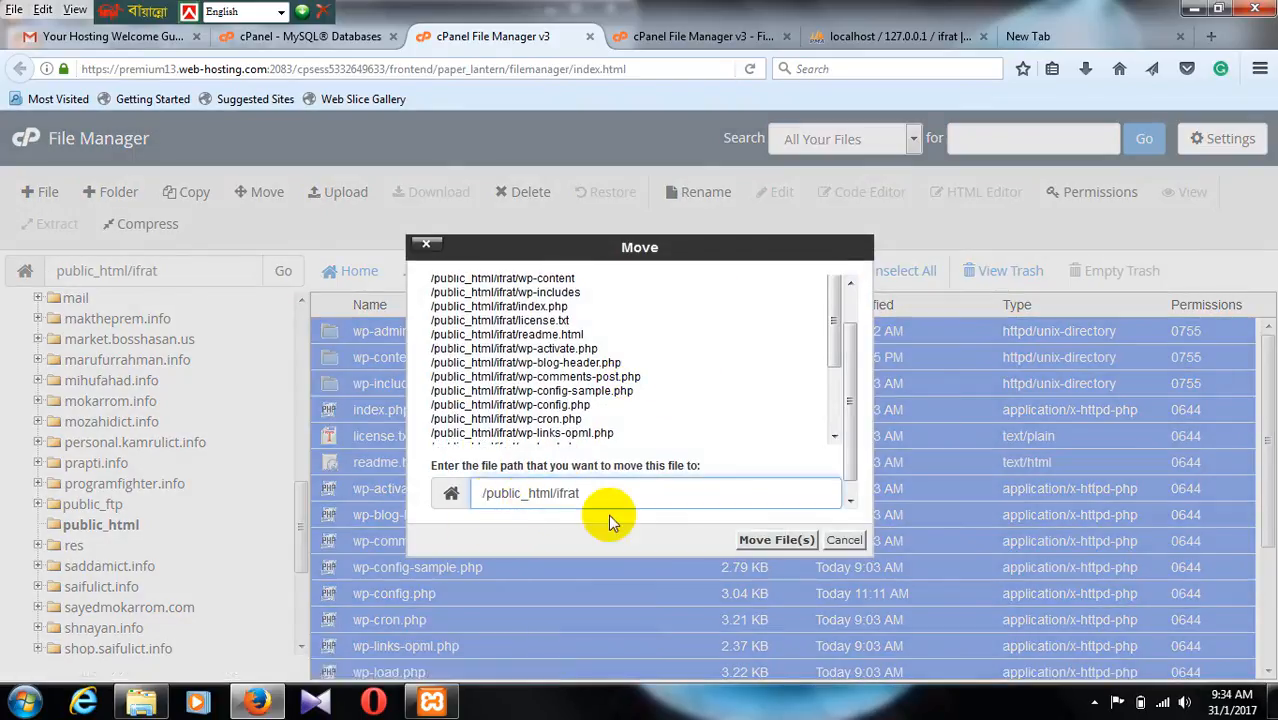
{"action": "left_click_drag", "start_coordinate": [556, 494], "coordinate": [606, 498]}
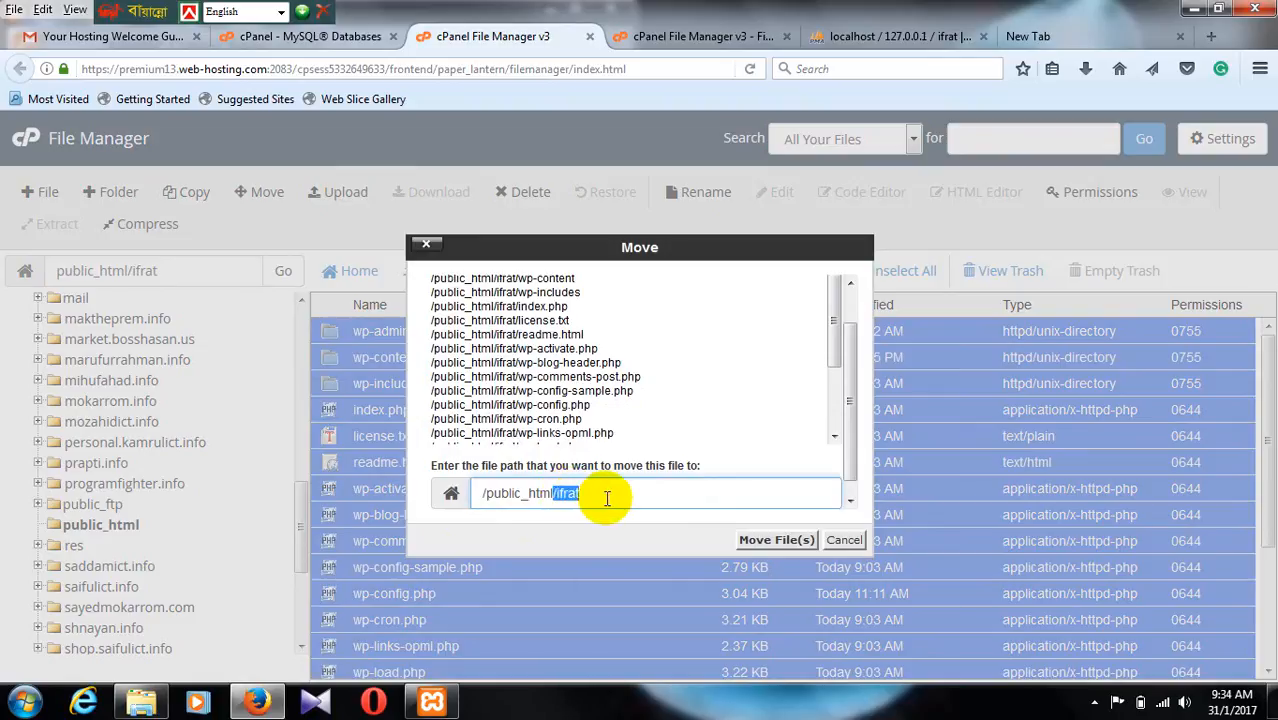
{"action": "left_click", "coordinate": [772, 541]}
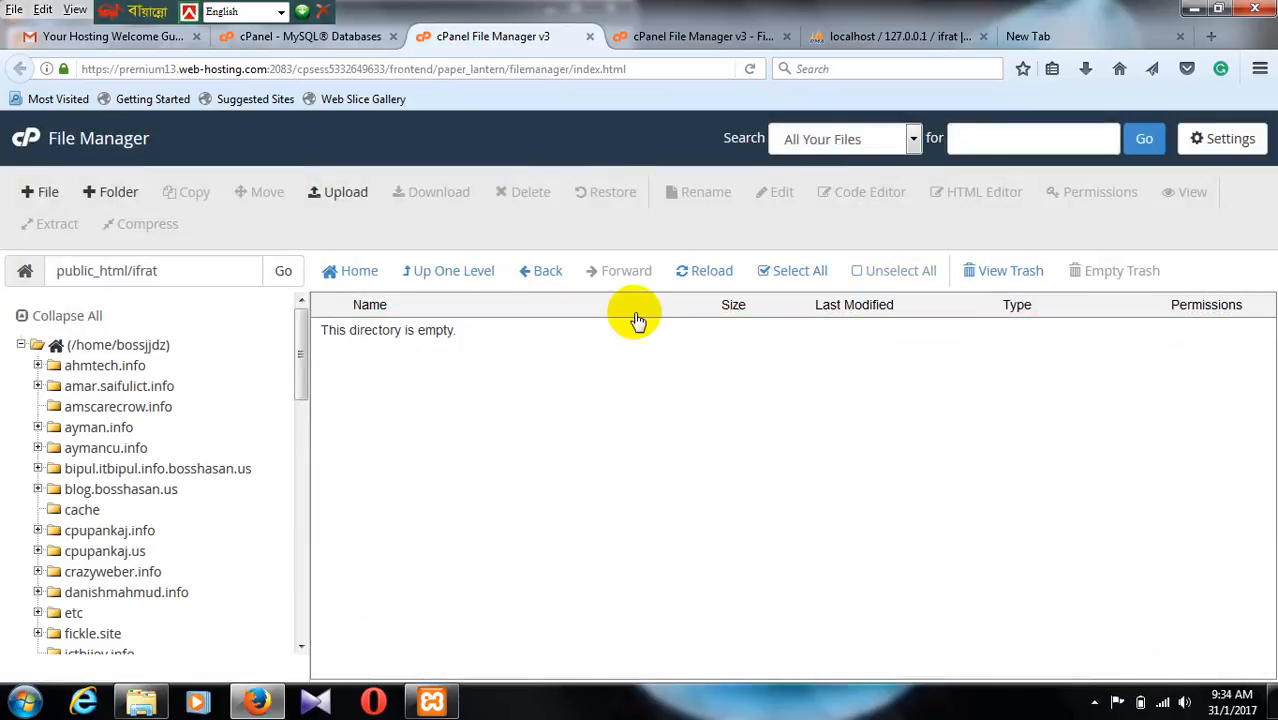
{"action": "left_click", "coordinate": [556, 278]}
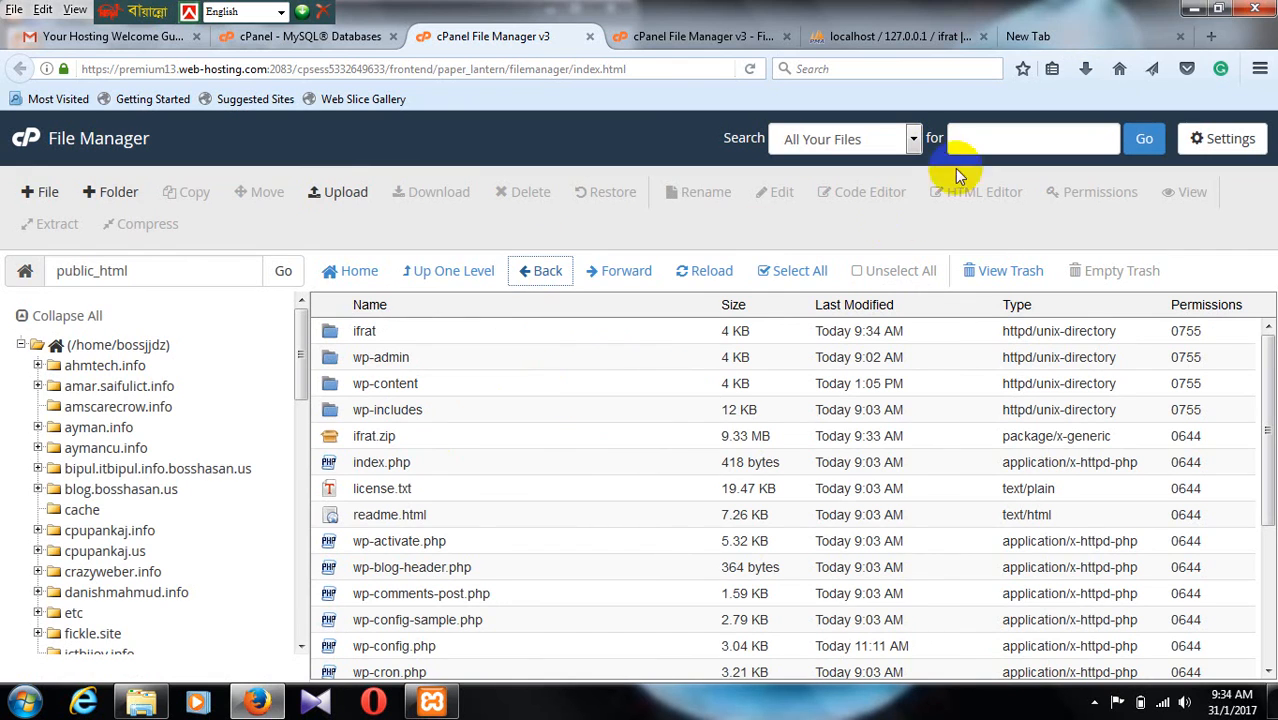
{"action": "left_click", "coordinate": [1191, 13]}
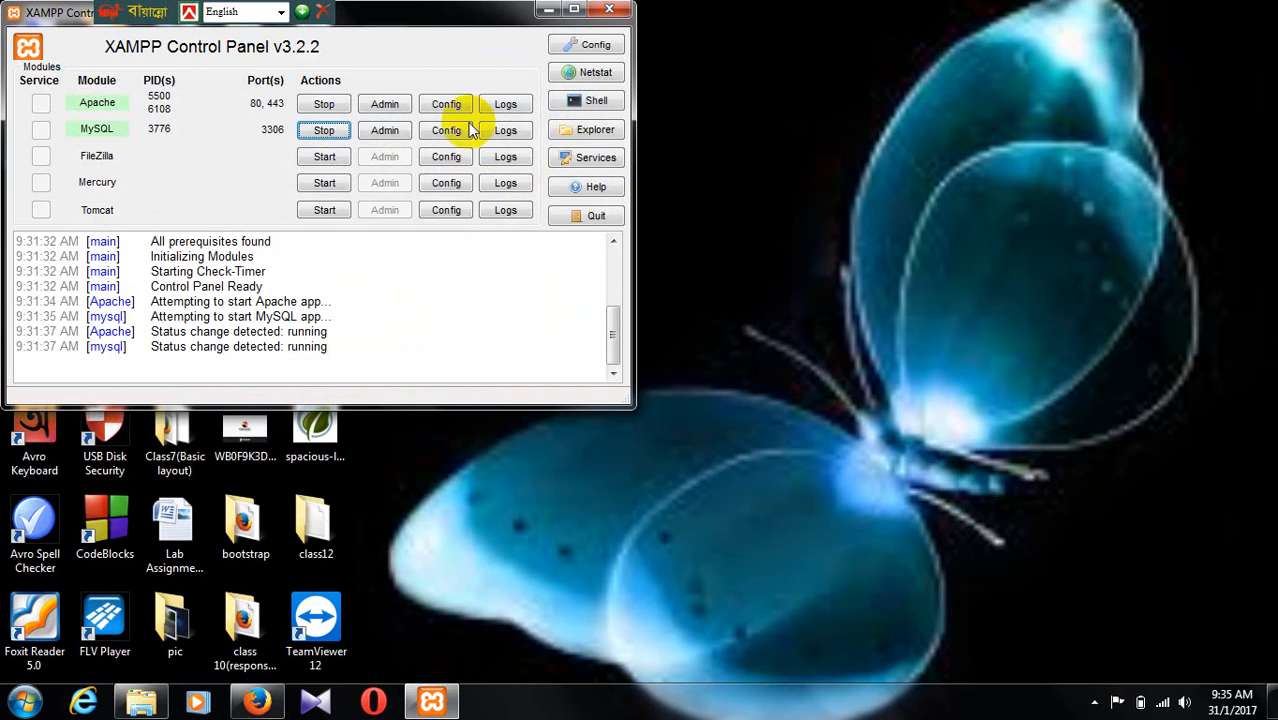
{"action": "left_click", "coordinate": [553, 9]}
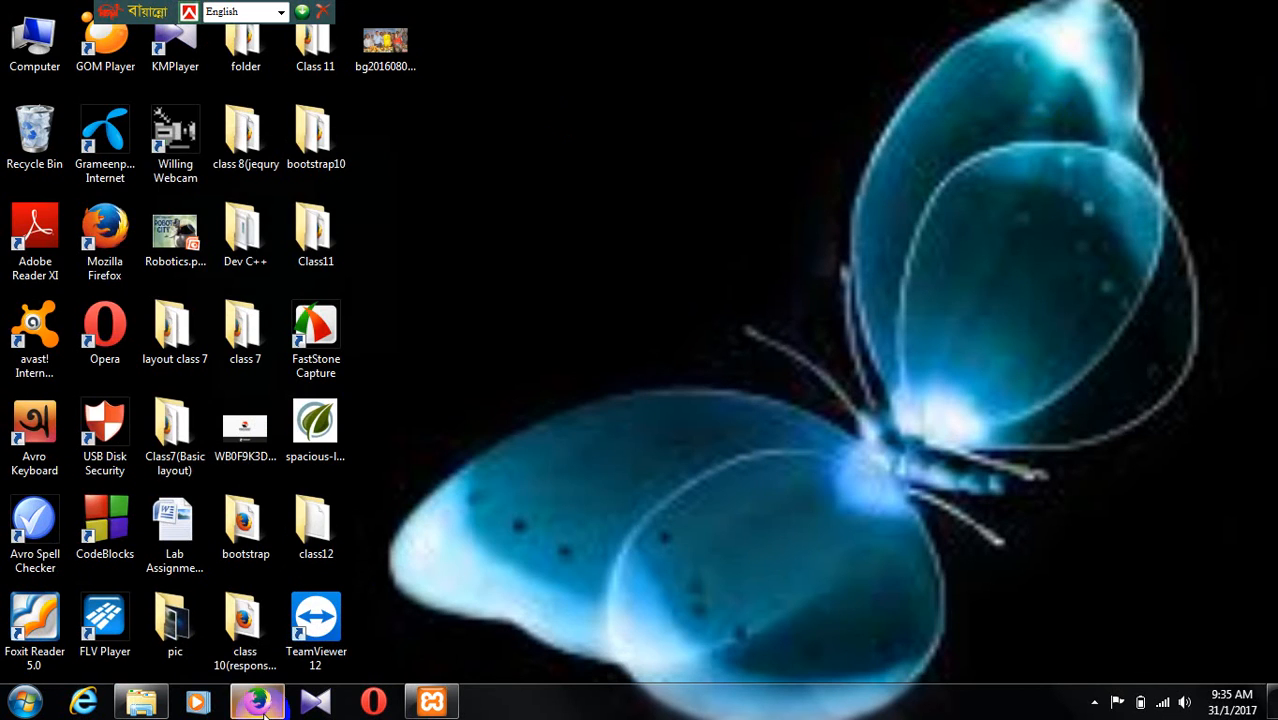
{"action": "left_click", "coordinate": [257, 700]}
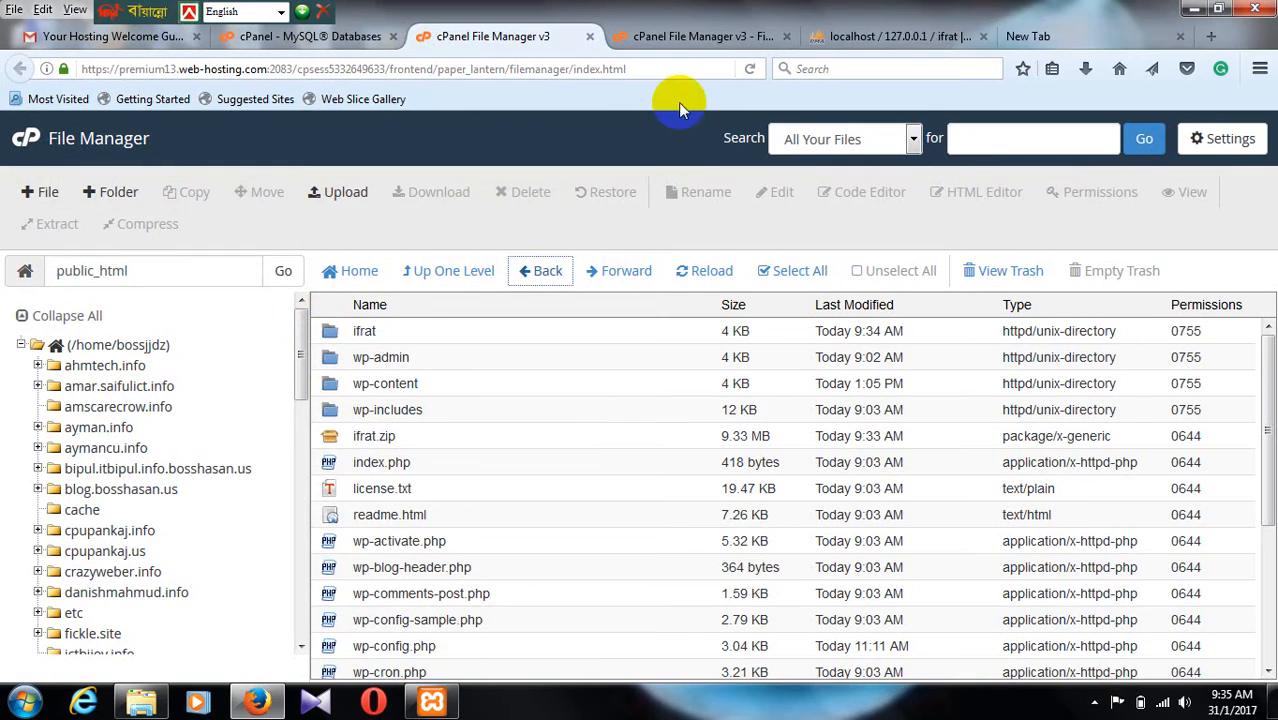
Step: In the local phpMyAdmin, select all tables of the ifrat database and choose Export for them
{"action": "left_click", "coordinate": [893, 38]}
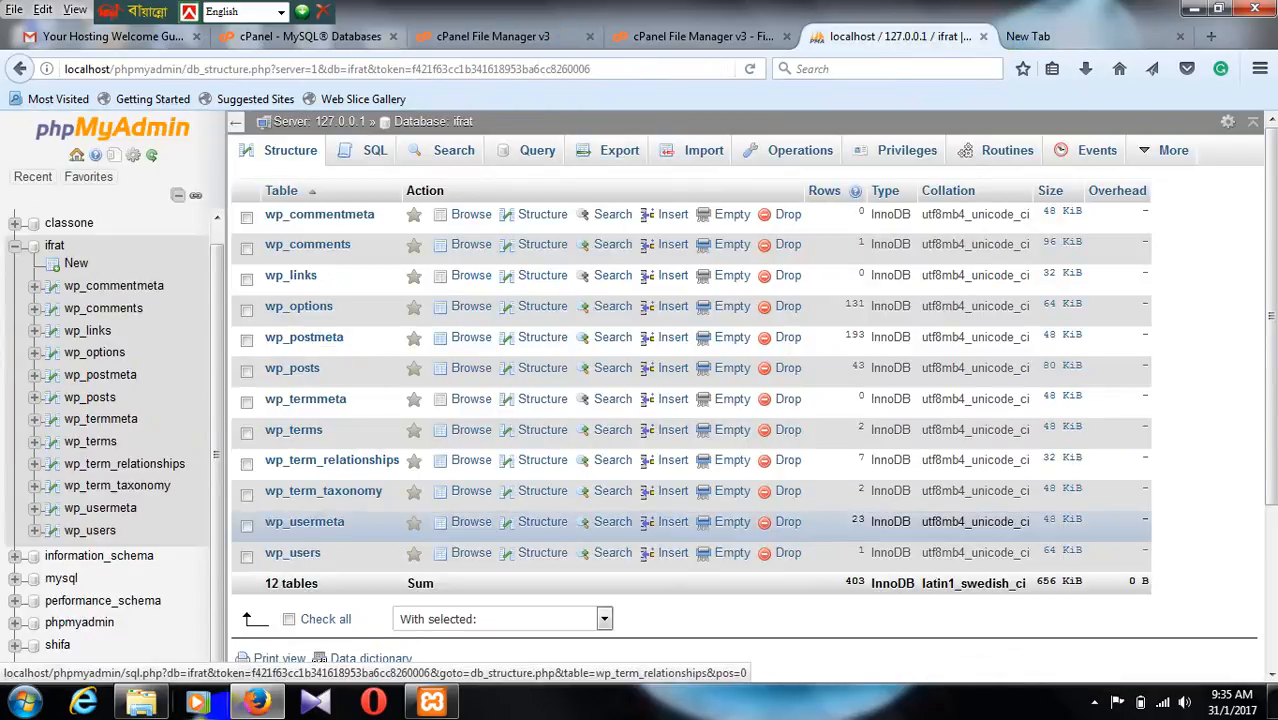
{"action": "scroll", "coordinate": [250, 580], "scroll_direction": "down", "scroll_amount": 1}
{"action": "scroll", "coordinate": [250, 580], "scroll_direction": "down", "scroll_amount": 1}
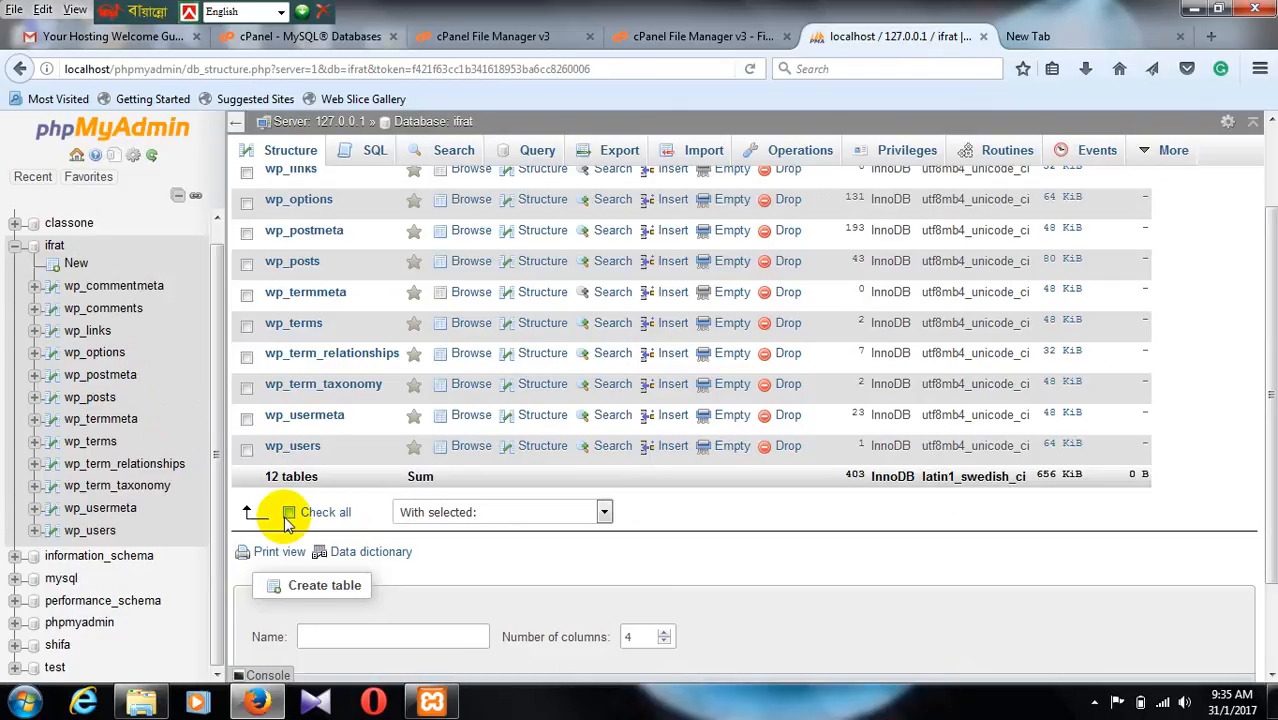
{"action": "left_click", "coordinate": [289, 512]}
{"action": "left_click", "coordinate": [605, 512]}
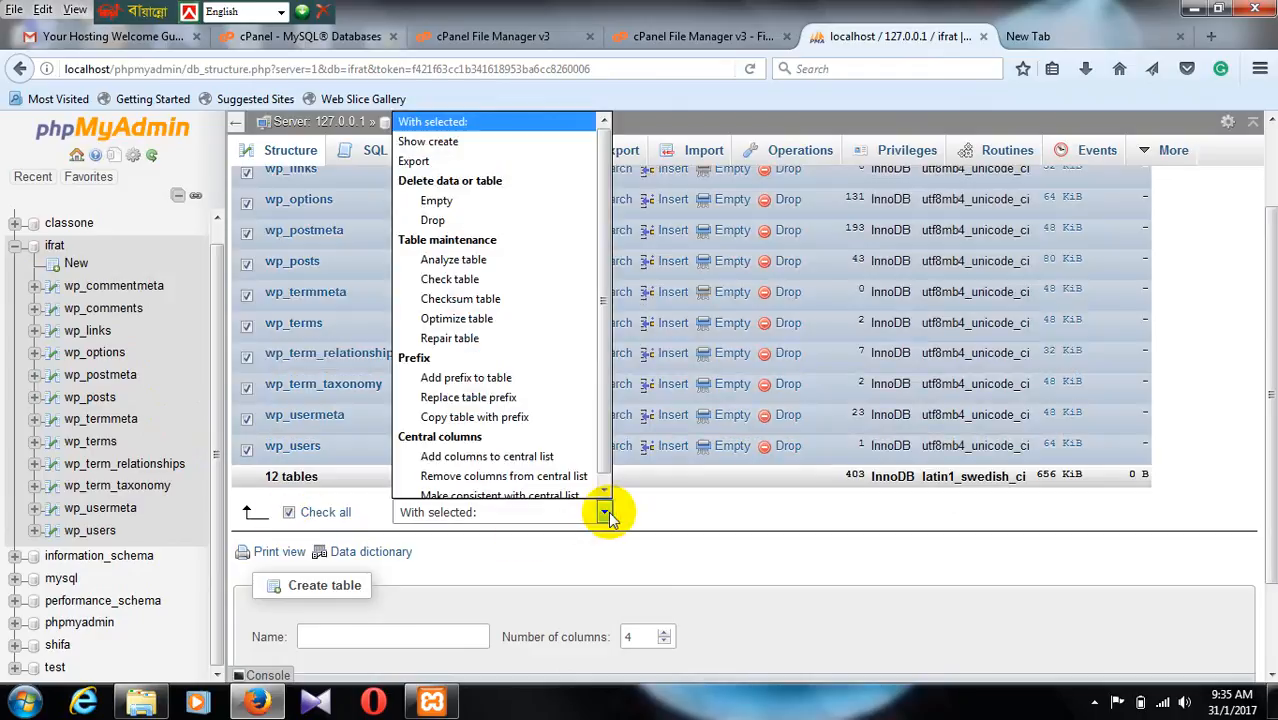
{"action": "left_click", "coordinate": [485, 152]}
Step: Export the selected tables with the Quick method in SQL format and save the ifrat.sql file
{"action": "scroll", "coordinate": [434, 448], "scroll_direction": "down", "scroll_amount": 3}
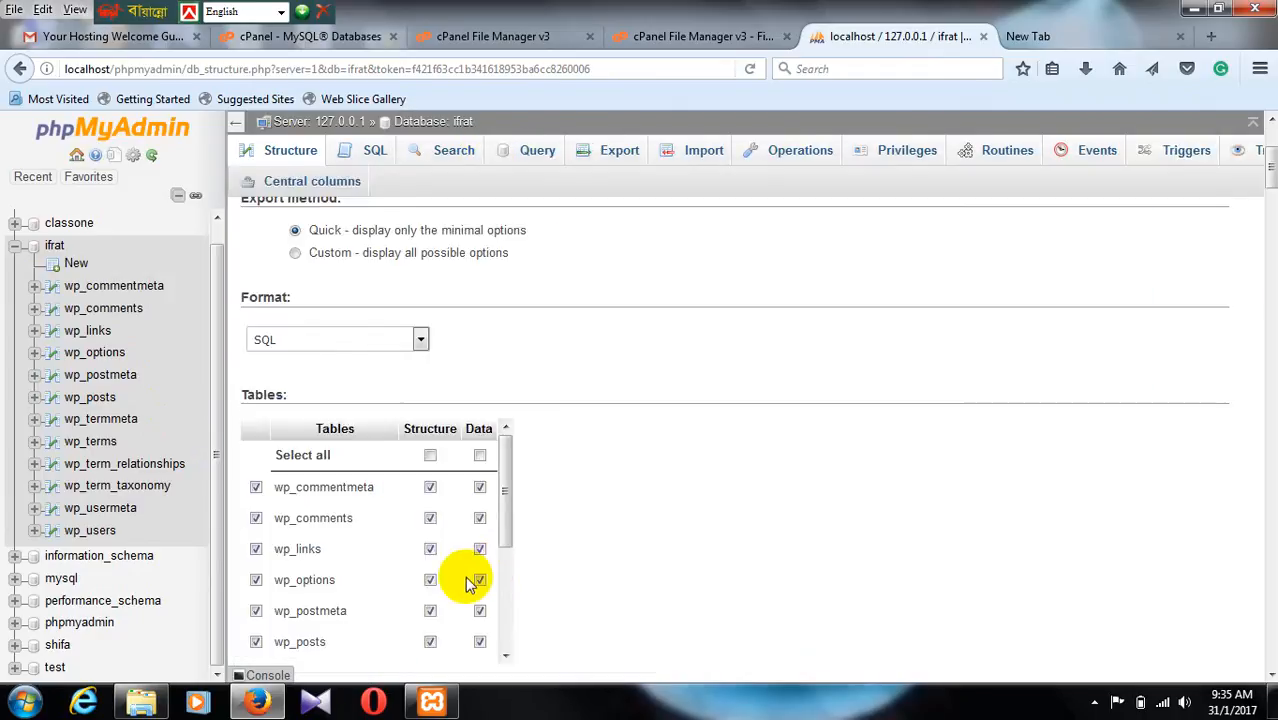
{"action": "scroll", "coordinate": [394, 448], "scroll_direction": "down", "scroll_amount": 1}
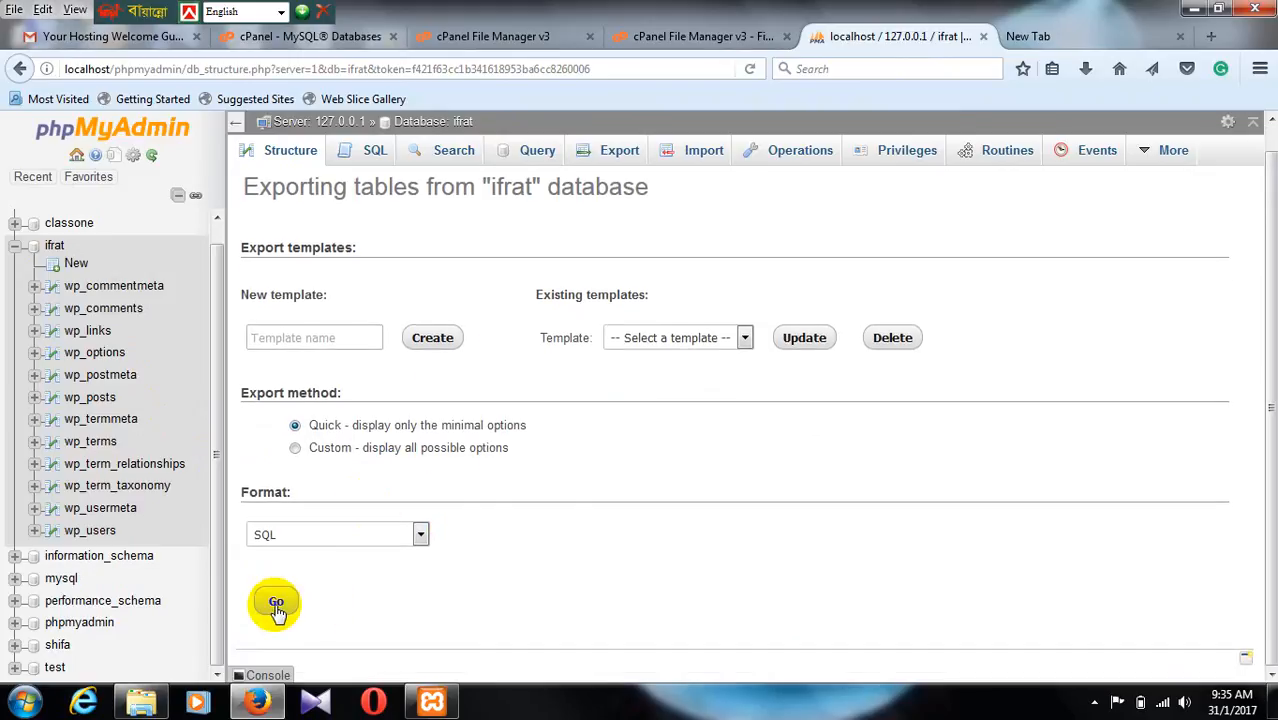
{"action": "left_click", "coordinate": [277, 606]}
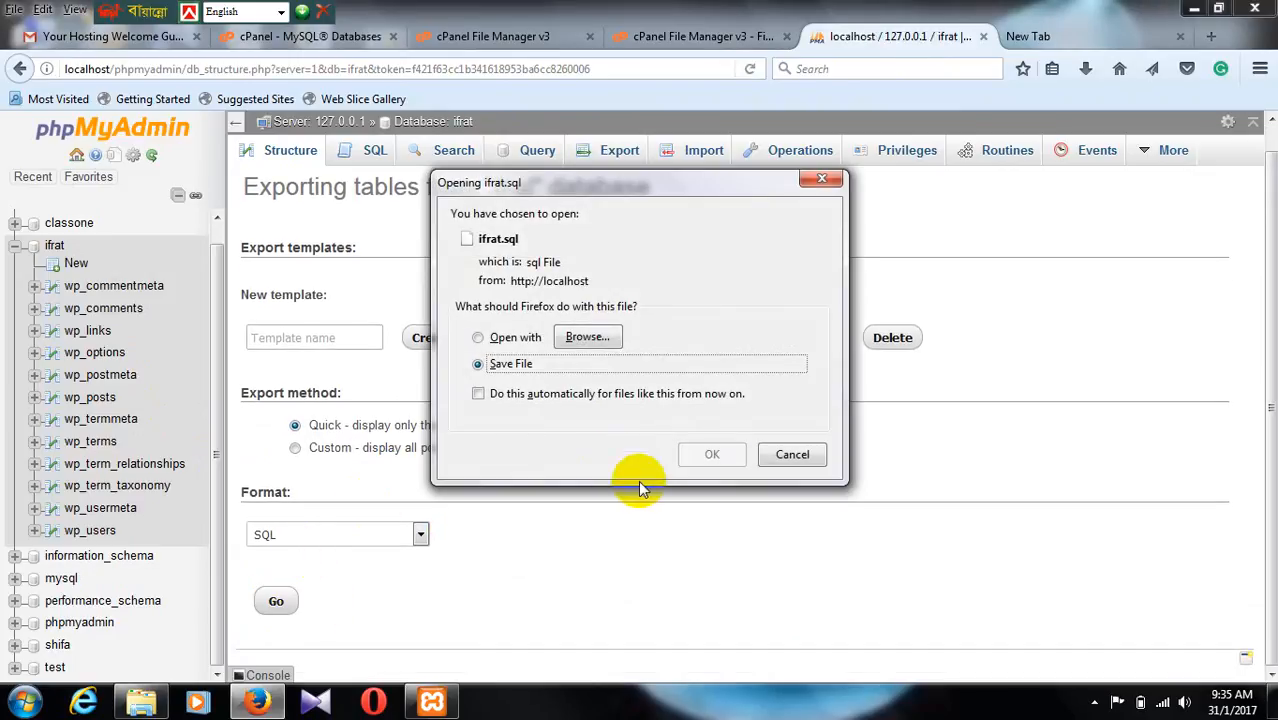
{"action": "left_click", "coordinate": [705, 456]}
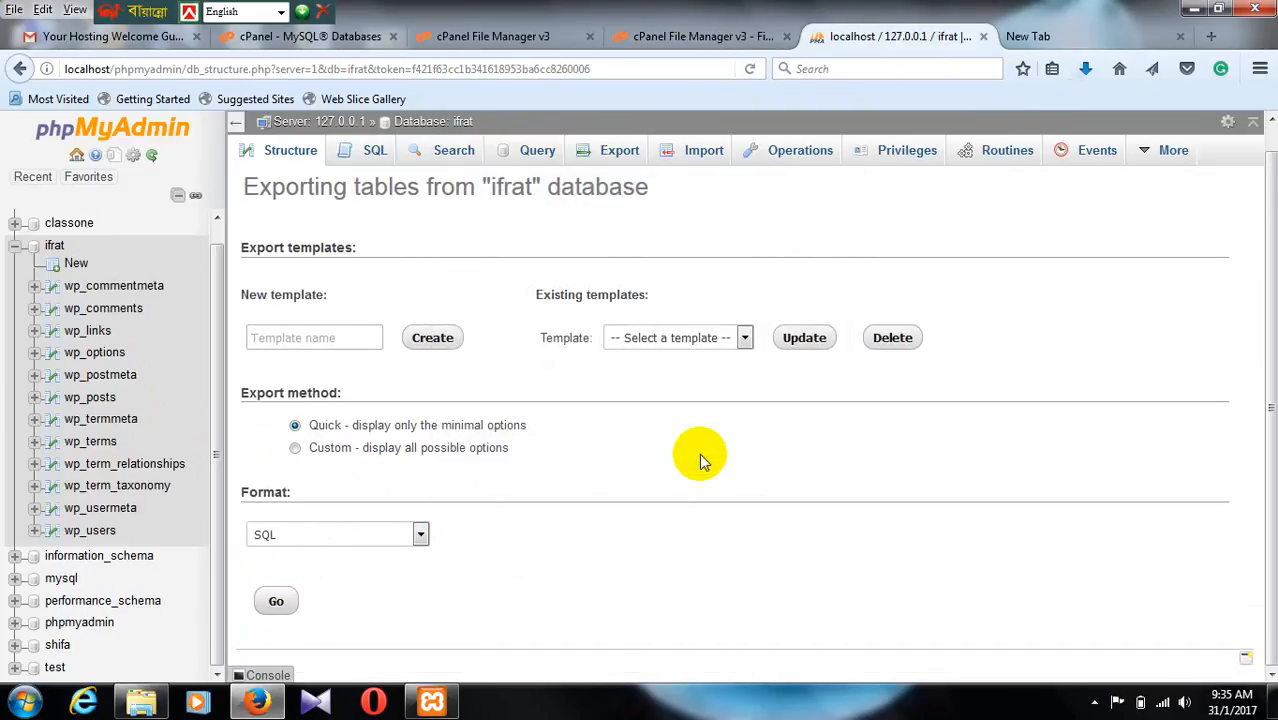
Step: Locate the downloaded ifrat.sql in its folder and open it for editing in Notepad++
{"action": "left_click", "coordinate": [1085, 69]}
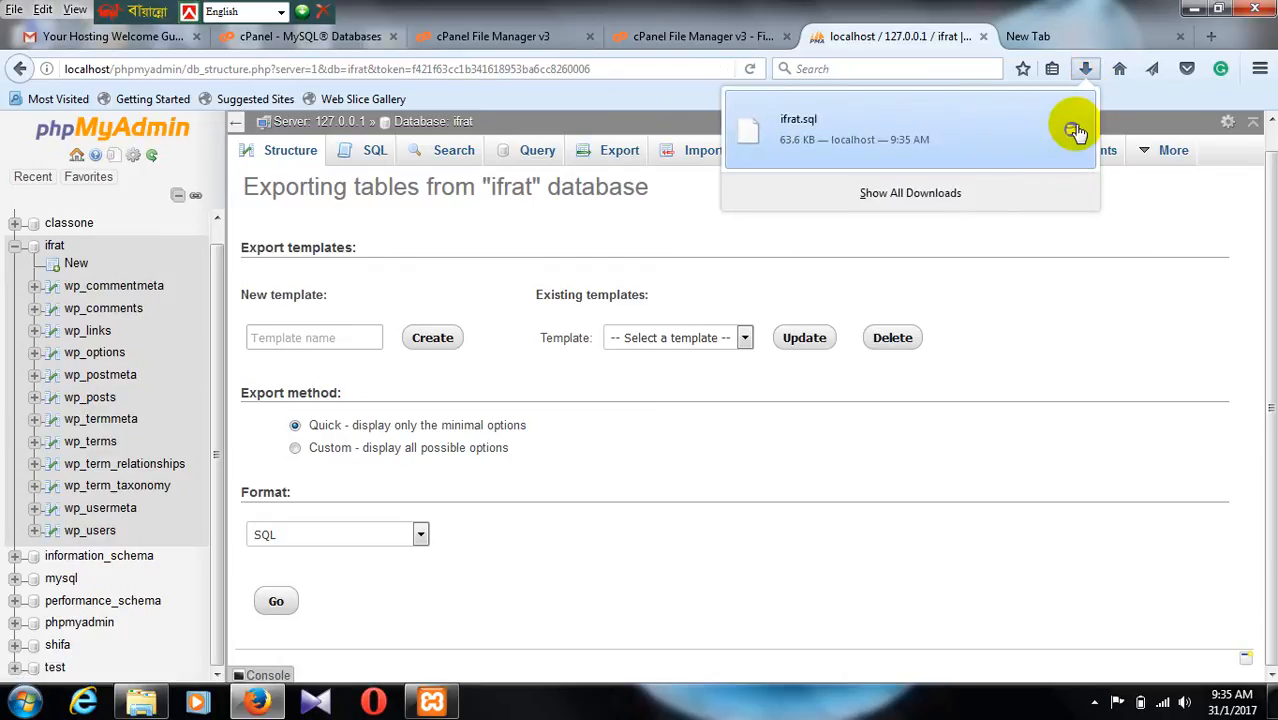
{"action": "left_click", "coordinate": [1071, 129]}
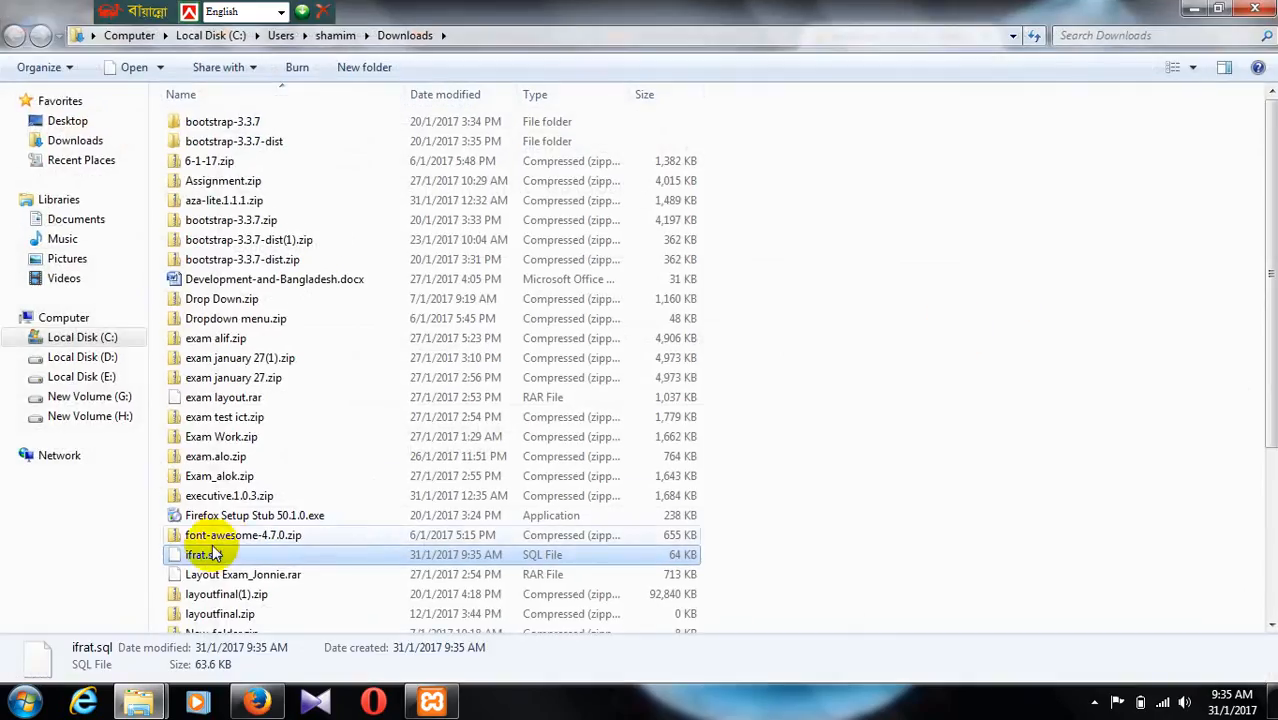
{"action": "right_click", "coordinate": [207, 558]}
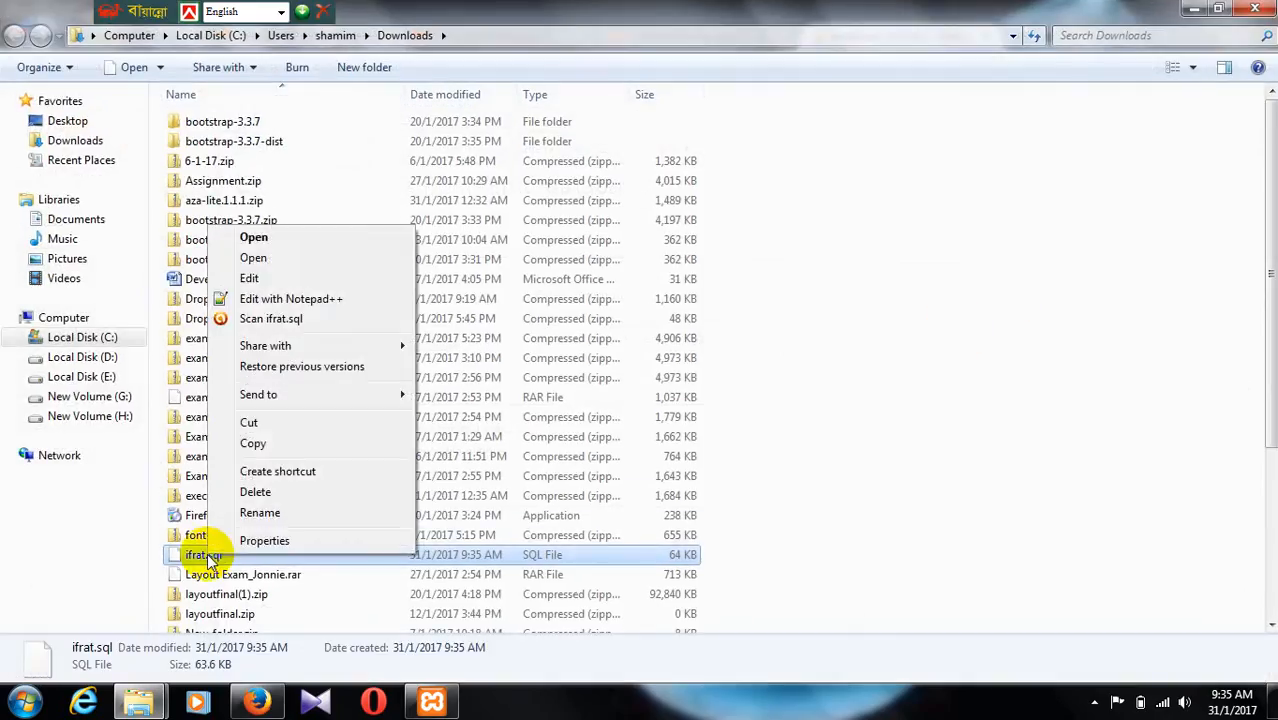
{"action": "left_click", "coordinate": [272, 299]}
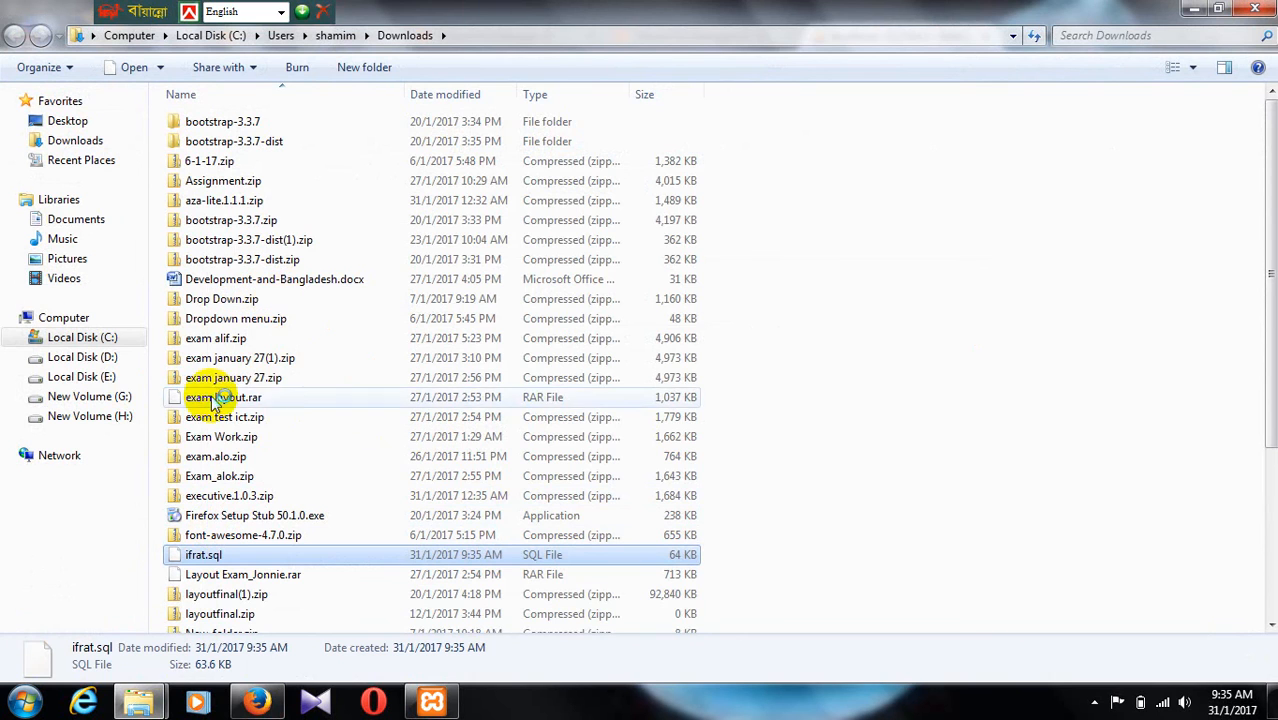
{"action": "scroll", "coordinate": [337, 410], "scroll_direction": "down", "scroll_amount": 11}
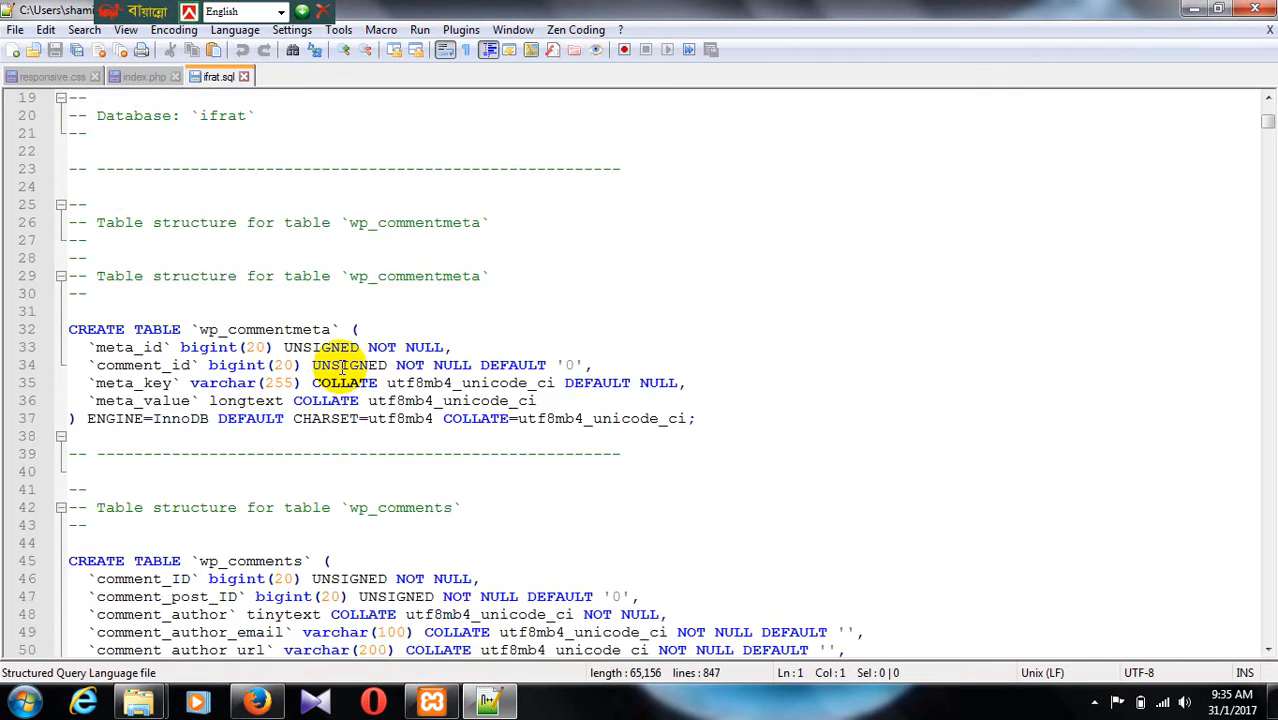
{"action": "scroll", "coordinate": [352, 330], "scroll_direction": "down", "scroll_amount": 20}
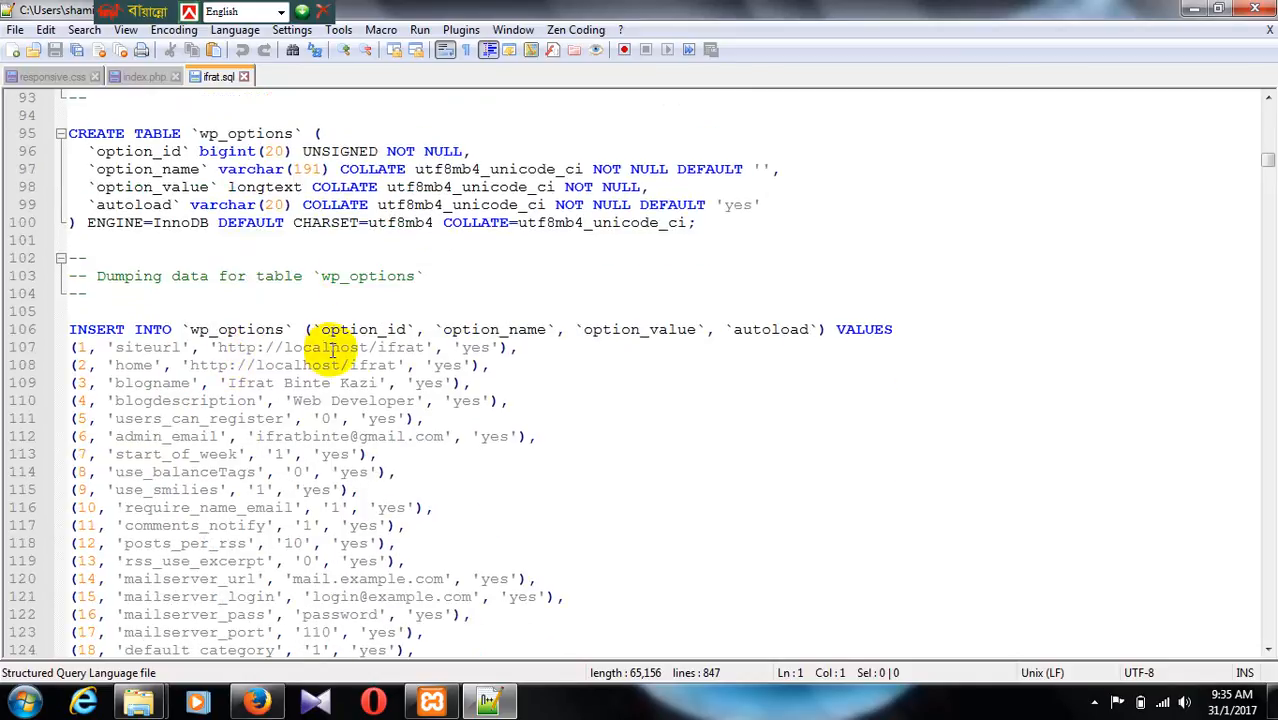
{"action": "left_click_drag", "start_coordinate": [218, 347], "coordinate": [413, 347]}
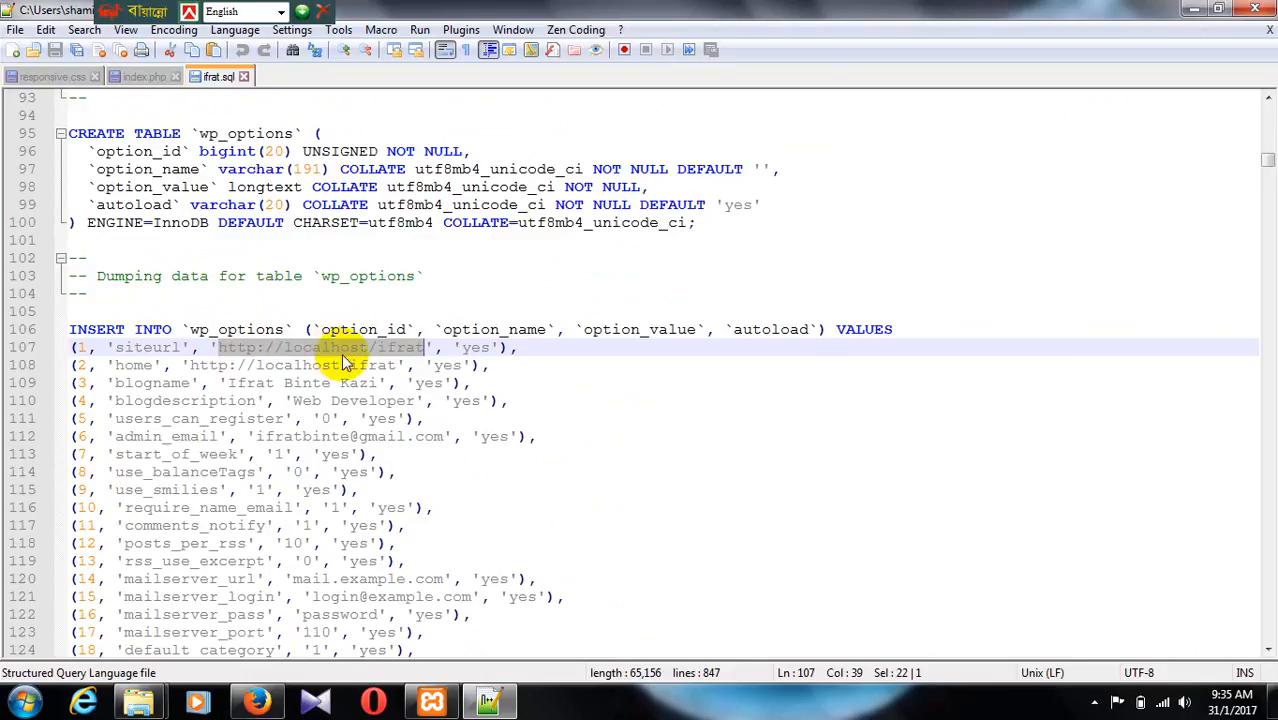
Step: Switch to Firefox, load bosshasan.us in the empty tab and copy the live site's address
{"action": "left_click", "coordinate": [250, 706]}
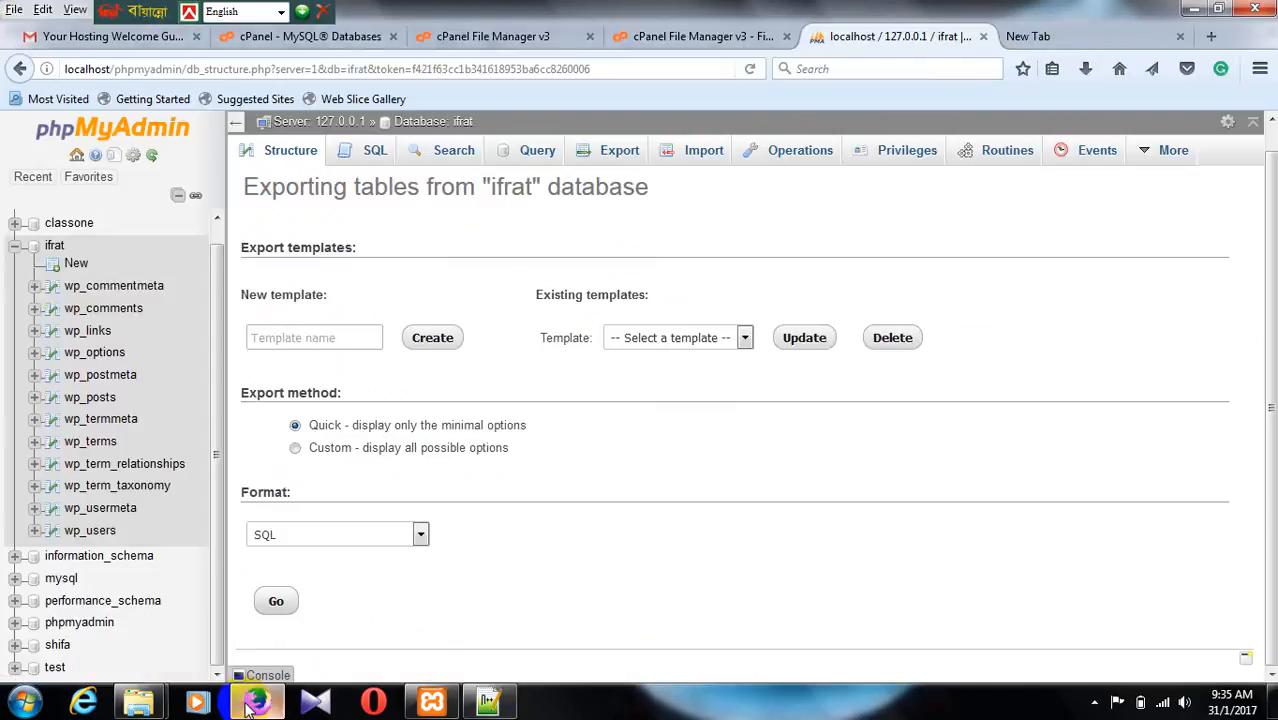
{"action": "left_click", "coordinate": [1022, 40]}
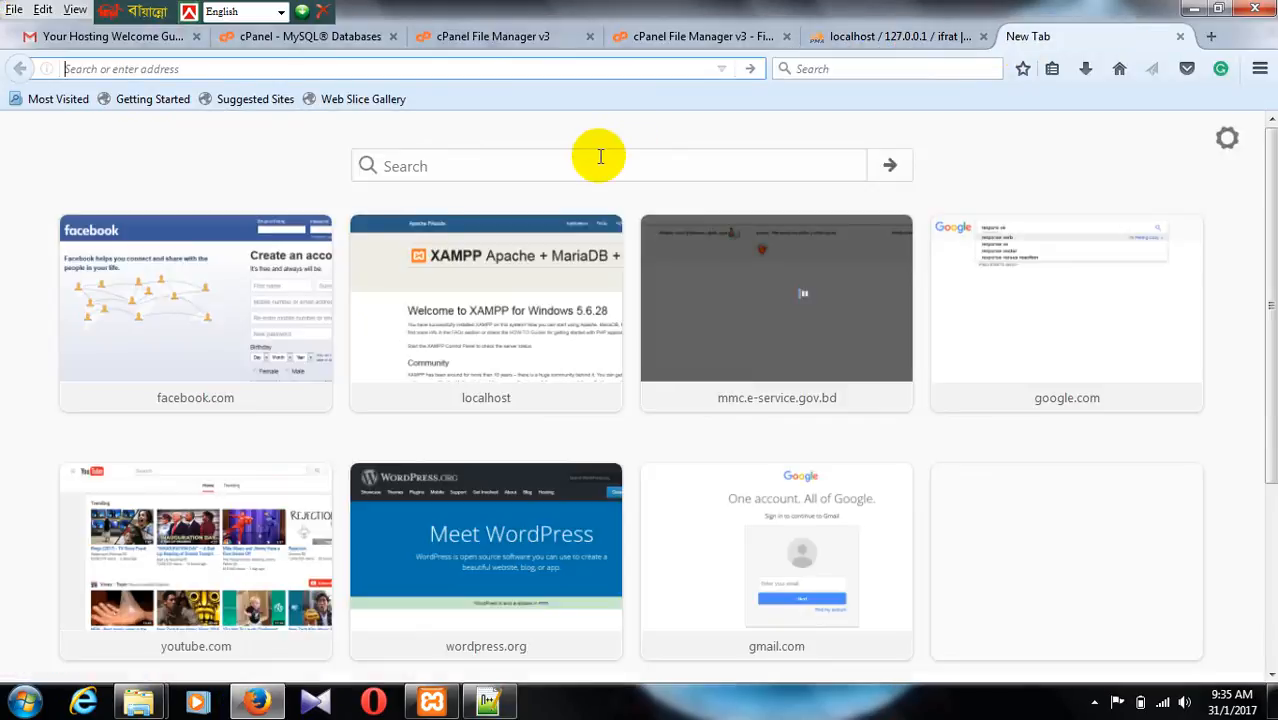
{"action": "type", "text": "bosshasan.us/"}
{"action": "key", "text": "Return"}
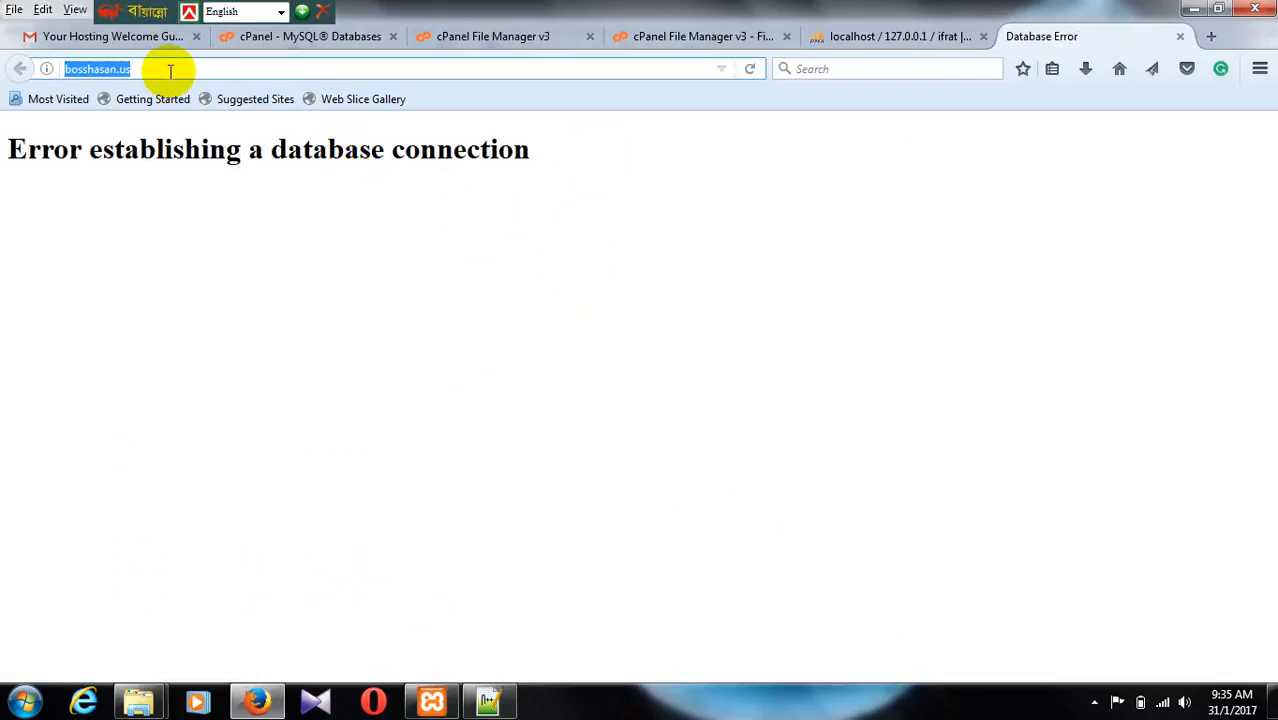
{"action": "left_click", "coordinate": [488, 700]}
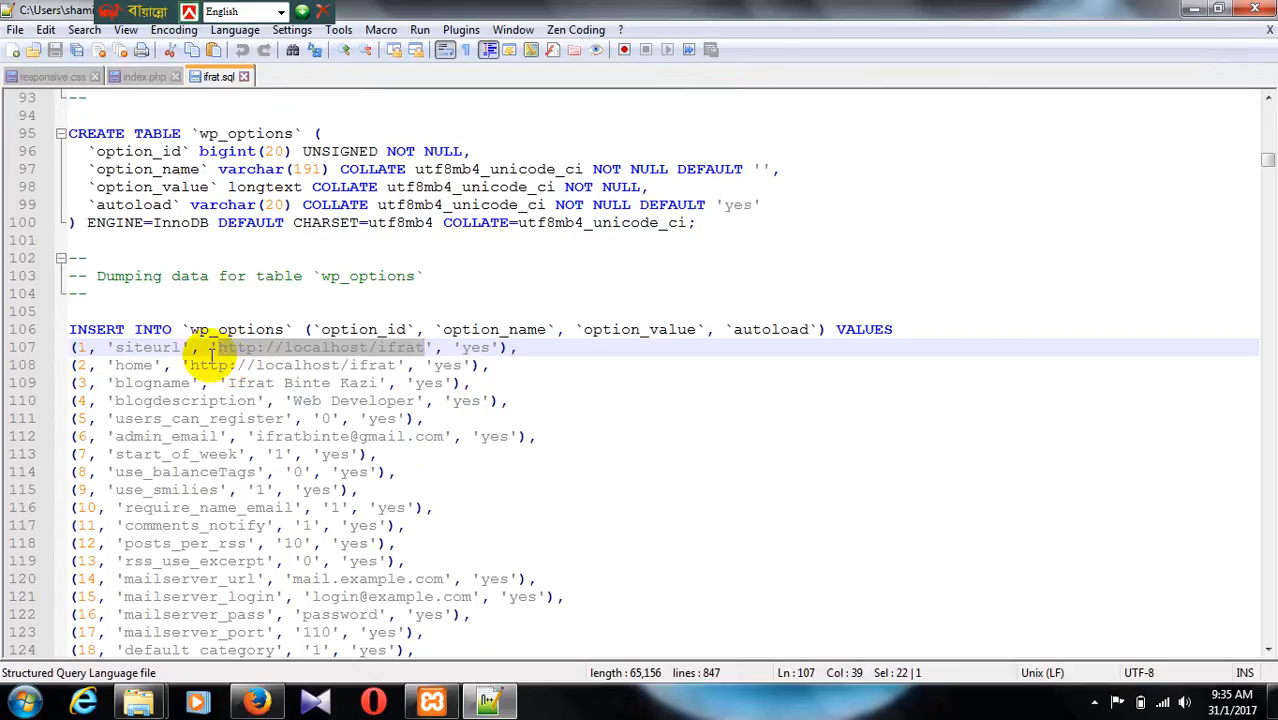
{"action": "key", "text": "ctrl+f"}
{"action": "left_click", "coordinate": [446, 228]}
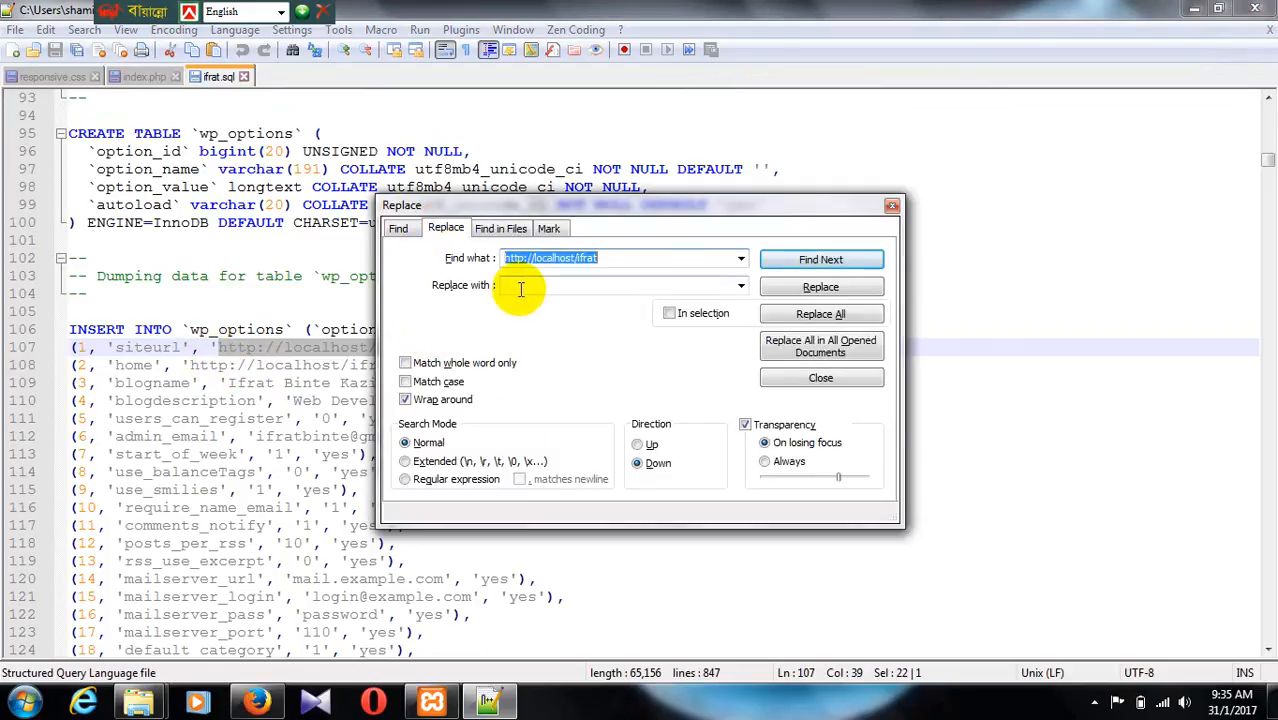
{"action": "type", "text": "http://bosshasan.us/"}
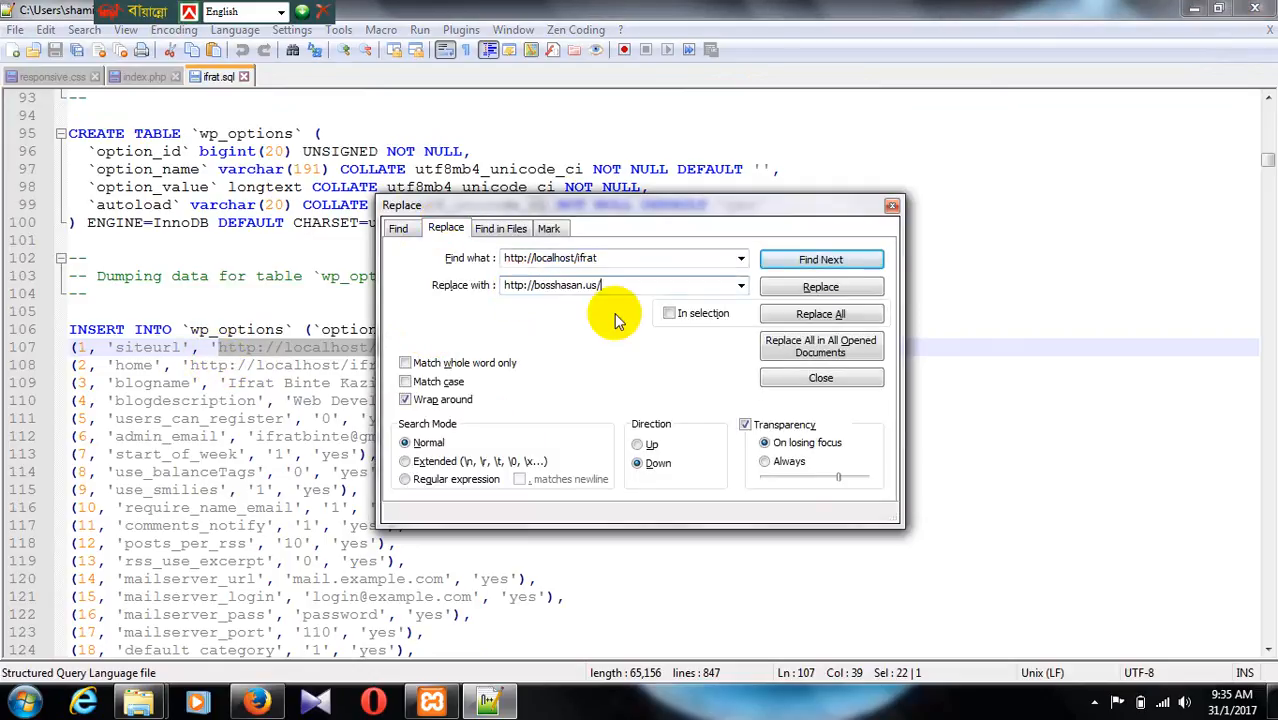
{"action": "left_click", "coordinate": [800, 315]}
{"action": "left_click", "coordinate": [892, 205]}
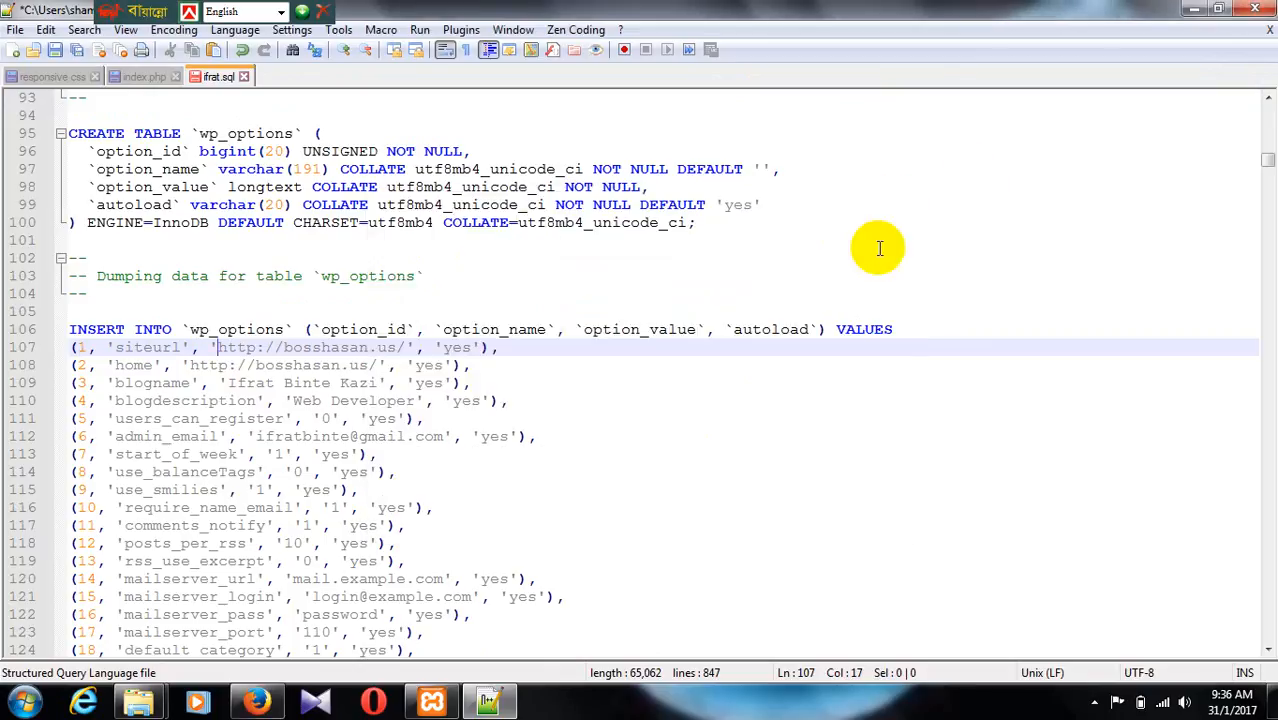
{"action": "left_click", "coordinate": [18, 29]}
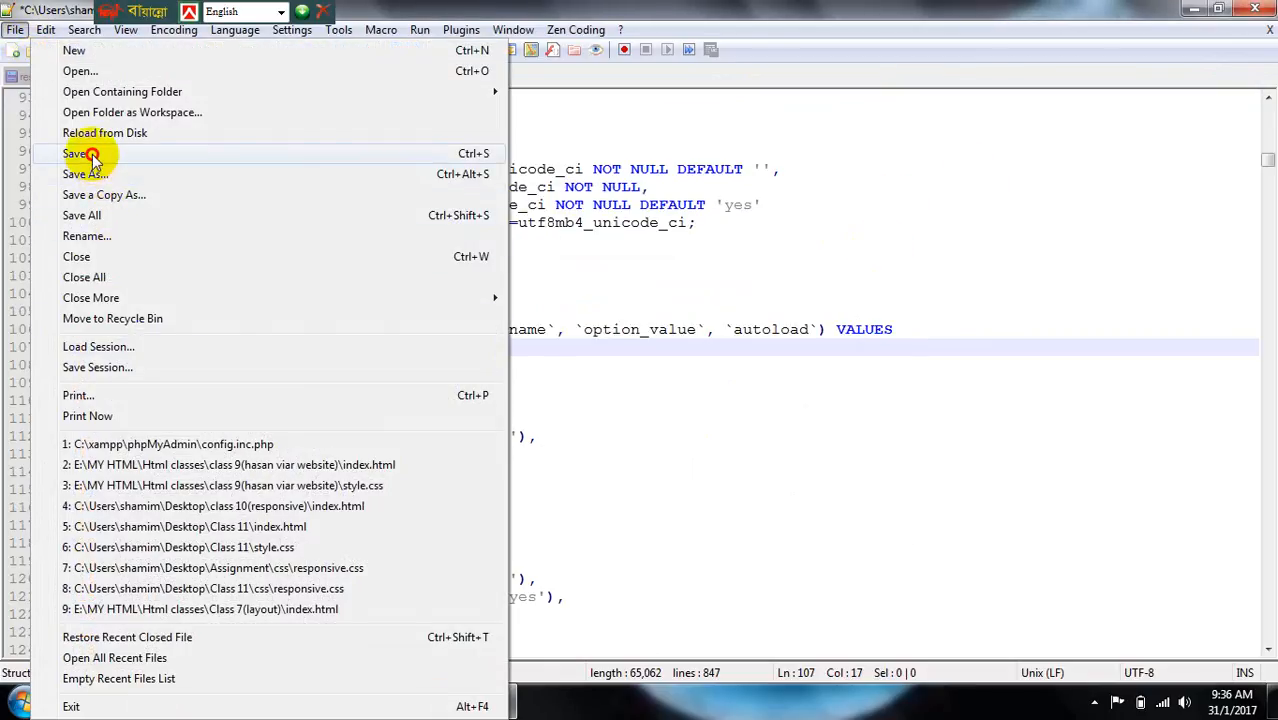
{"action": "left_click", "coordinate": [168, 154]}
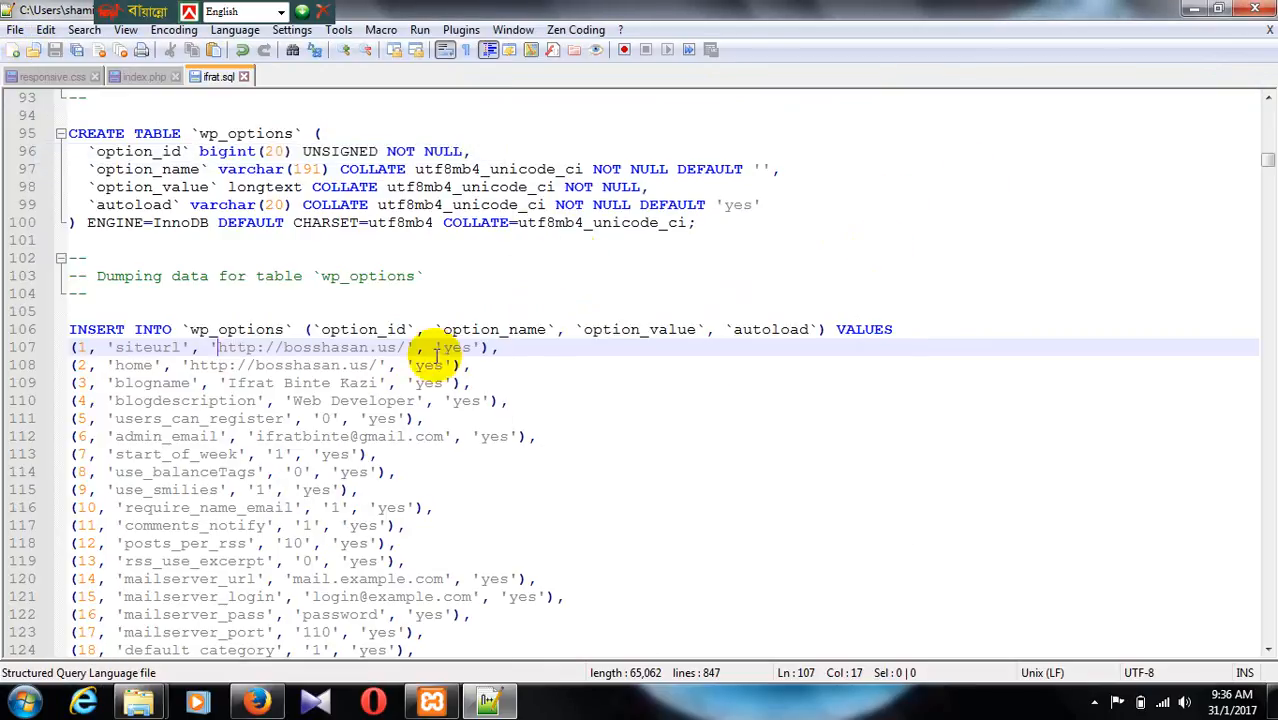
Step: Close ifrat.sql in Notepad++ and return to the cPanel file pages in Firefox
{"action": "left_click", "coordinate": [243, 77]}
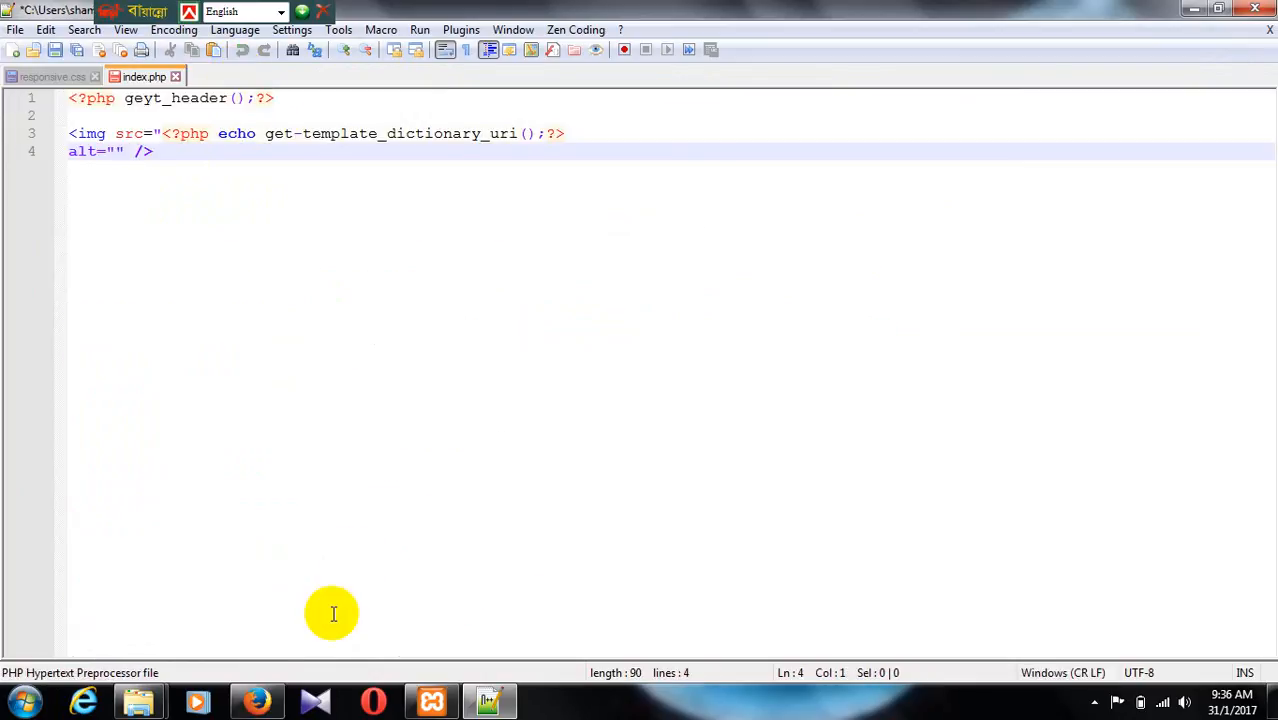
{"action": "left_click", "coordinate": [257, 701]}
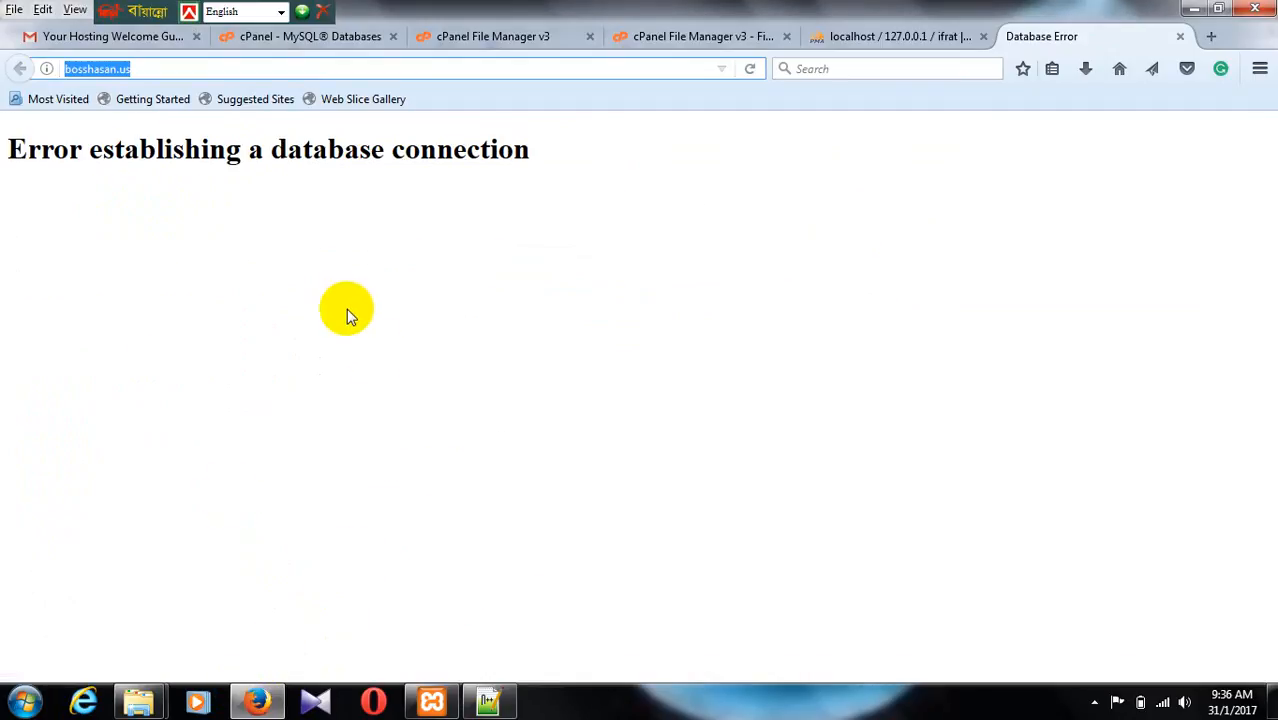
{"action": "left_click", "coordinate": [474, 44]}
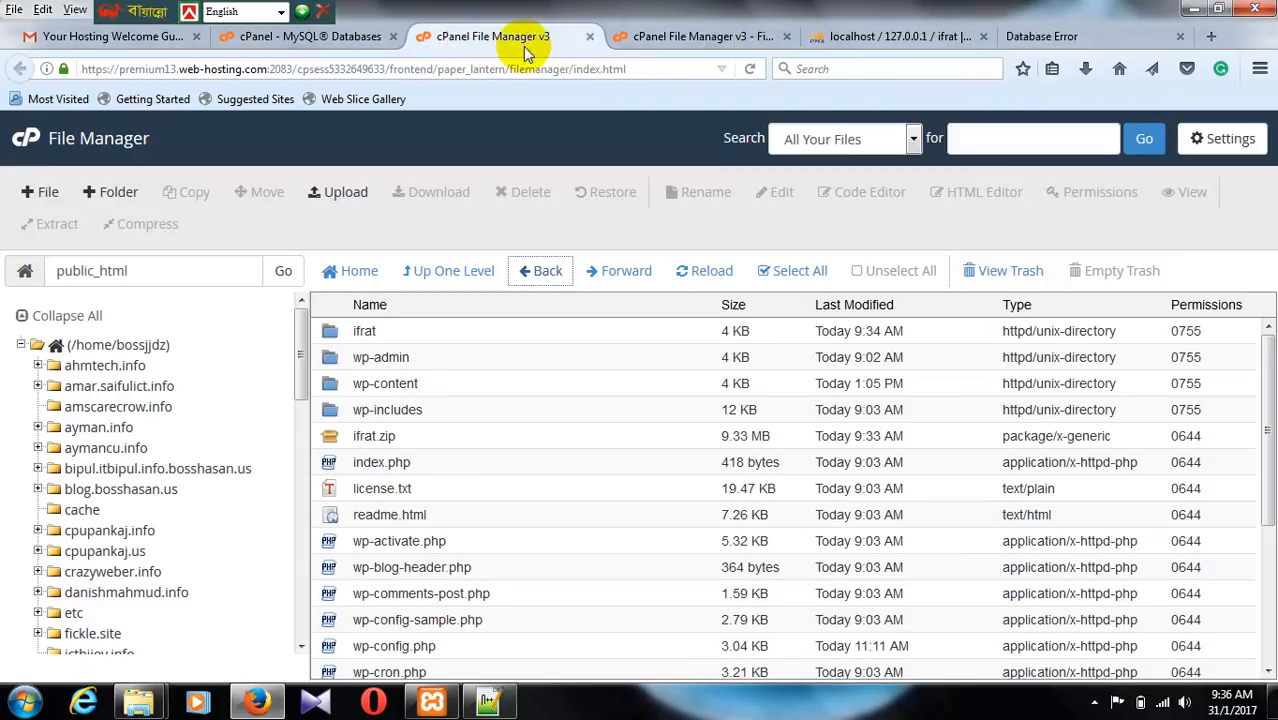
{"action": "left_click", "coordinate": [642, 40]}
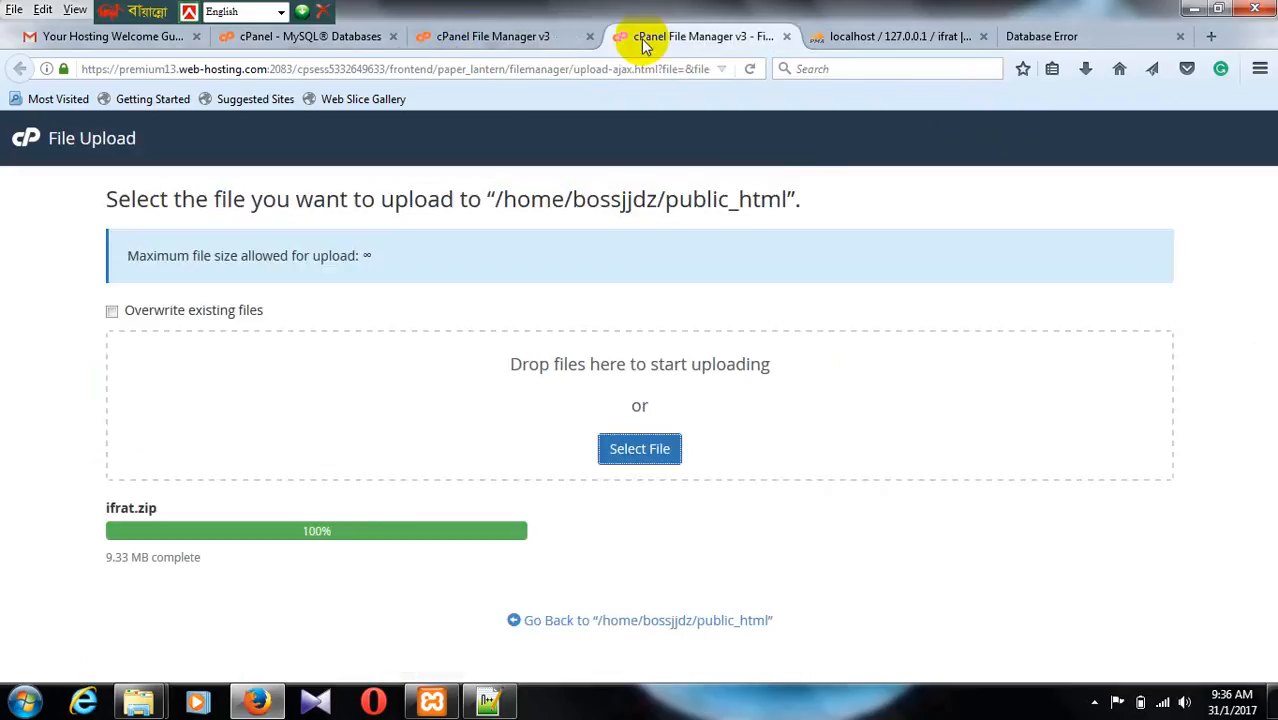
{"action": "left_click", "coordinate": [397, 70]}
{"action": "type", "text": "localhost/"}
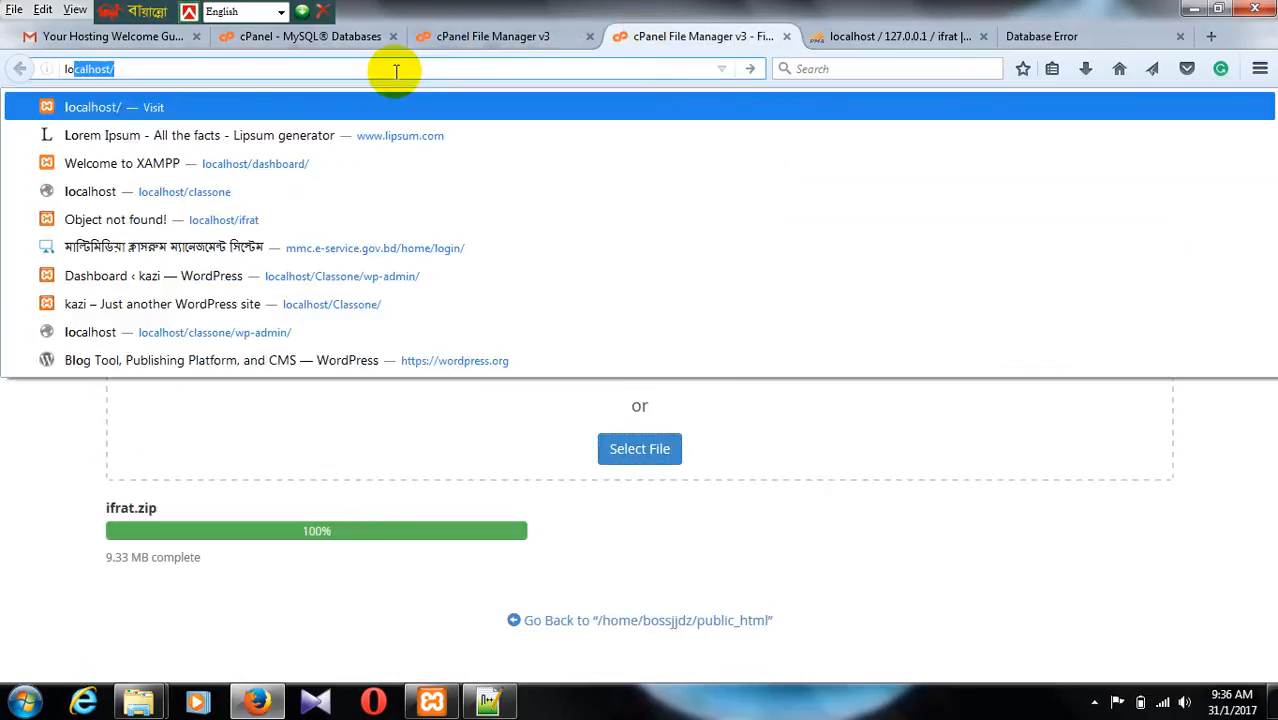
{"action": "key", "text": "Return"}
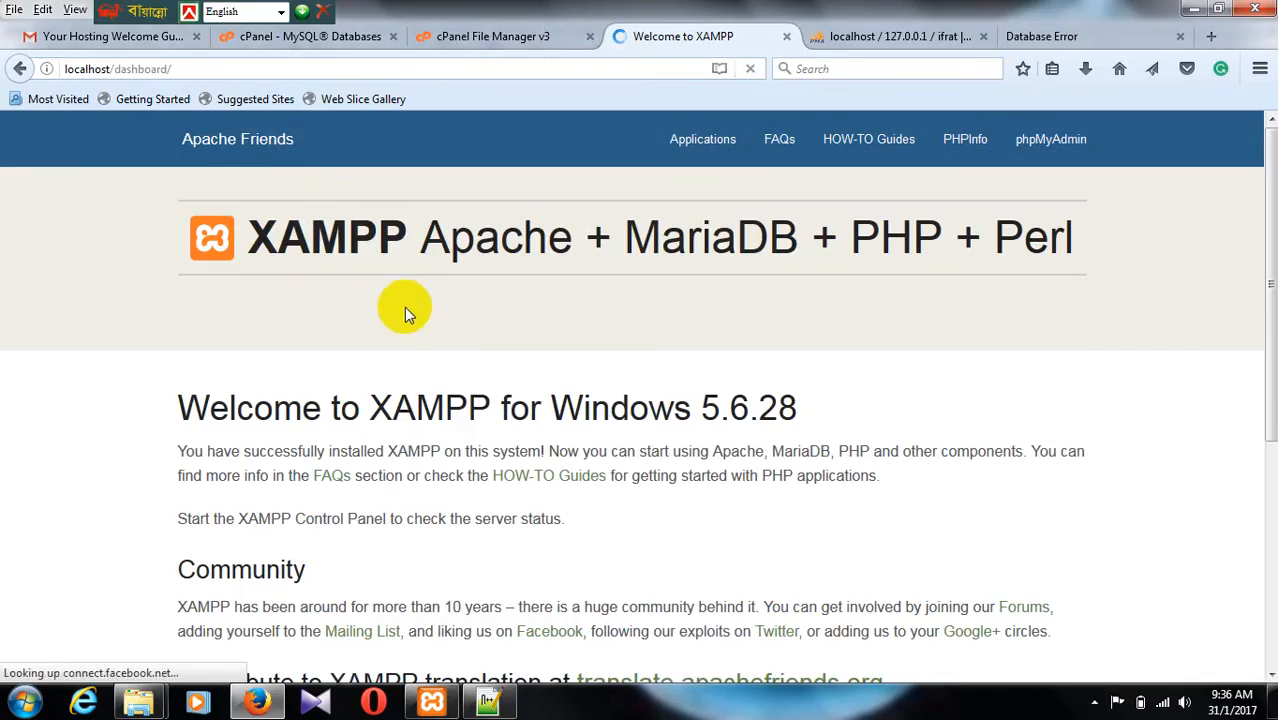
{"action": "scroll", "coordinate": [420, 303], "scroll_direction": "down", "scroll_amount": 4}
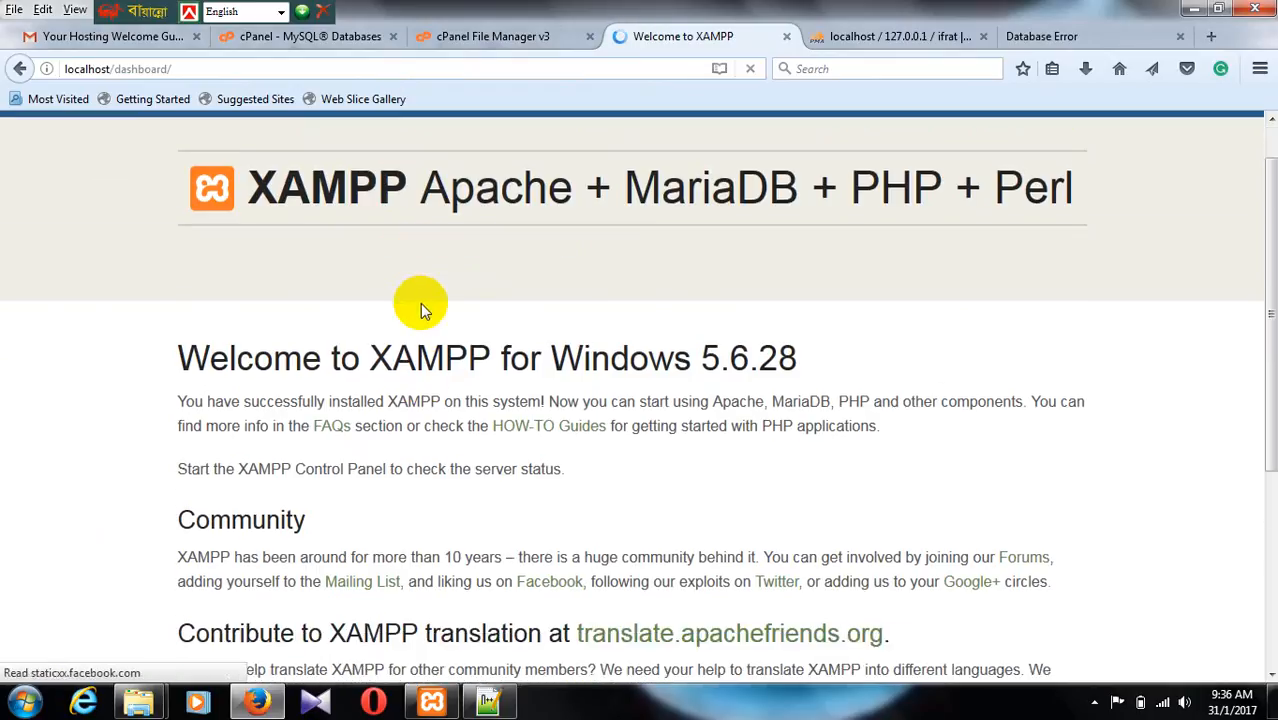
{"action": "scroll", "coordinate": [420, 305], "scroll_direction": "up", "scroll_amount": 5}
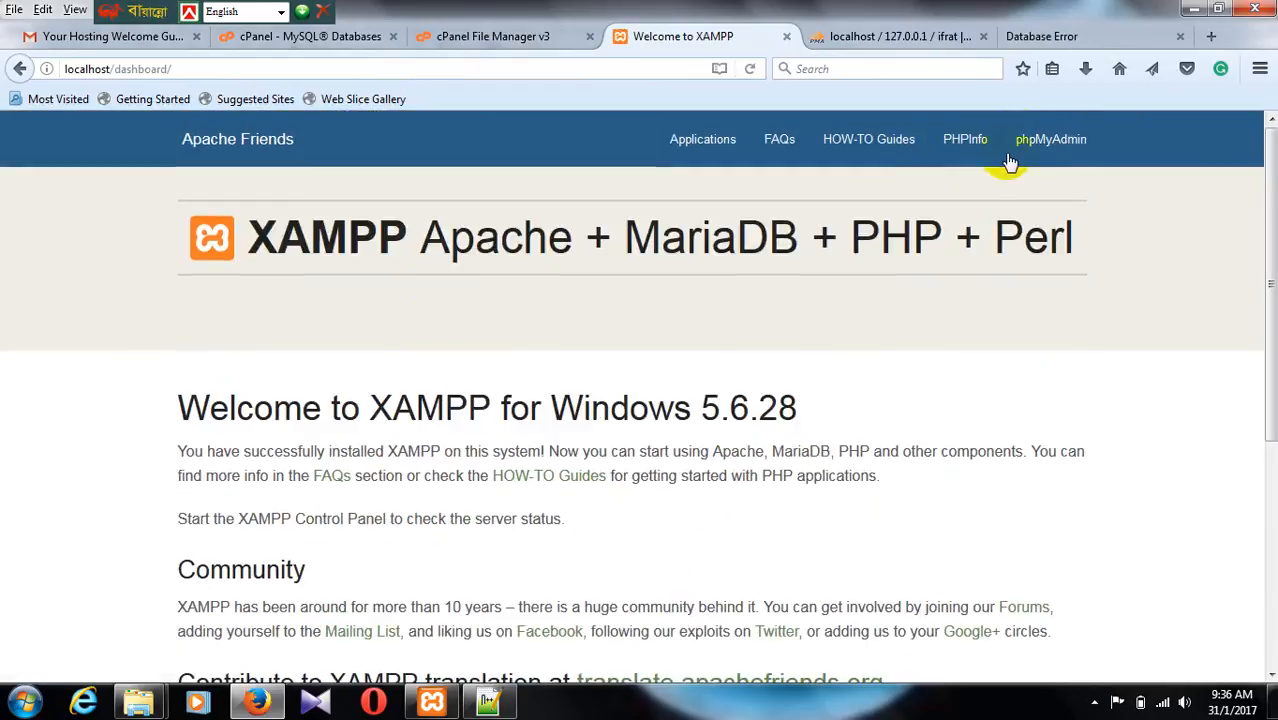
{"action": "left_click", "coordinate": [1045, 140]}
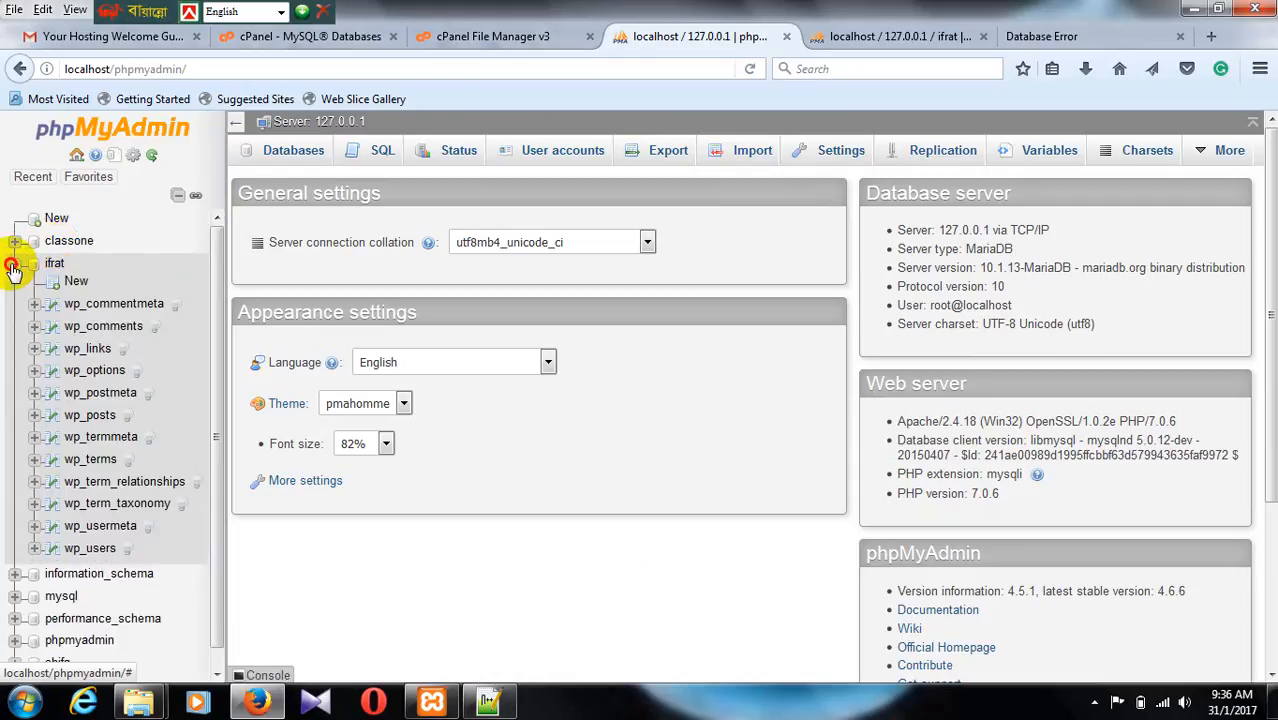
{"action": "left_click", "coordinate": [12, 268]}
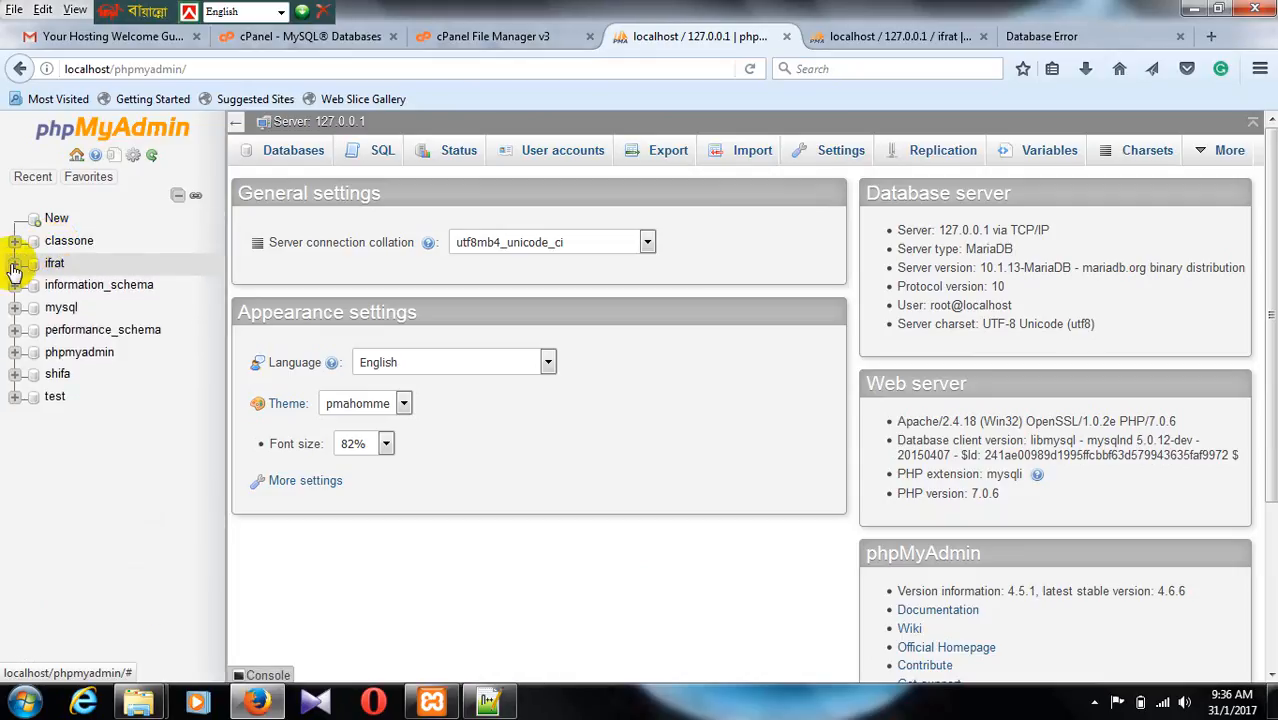
{"action": "left_click", "coordinate": [789, 38]}
Step: Open the cPanel home page in a new tab from MySQL Databases and launch the hosting's phpMyAdmin
{"action": "left_click", "coordinate": [440, 40]}
{"action": "left_click", "coordinate": [312, 36]}
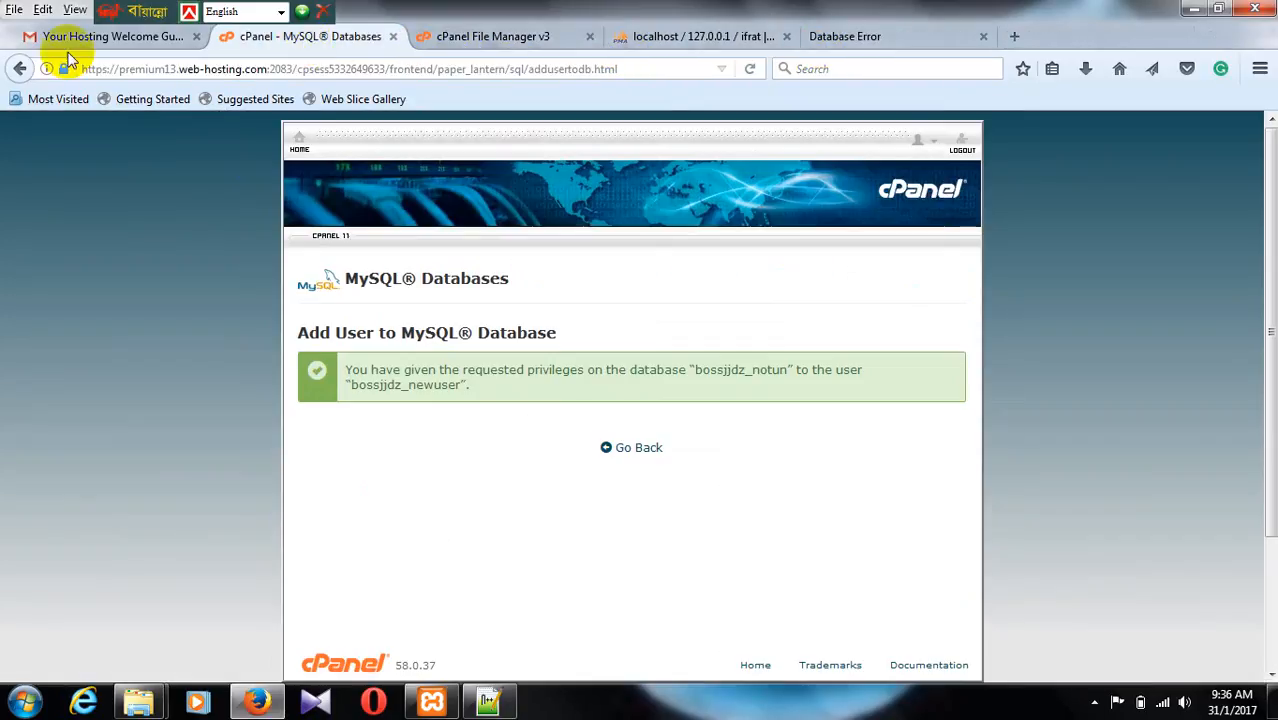
{"action": "right_click", "coordinate": [299, 148]}
{"action": "left_click", "coordinate": [365, 157]}
{"action": "left_click", "coordinate": [445, 36]}
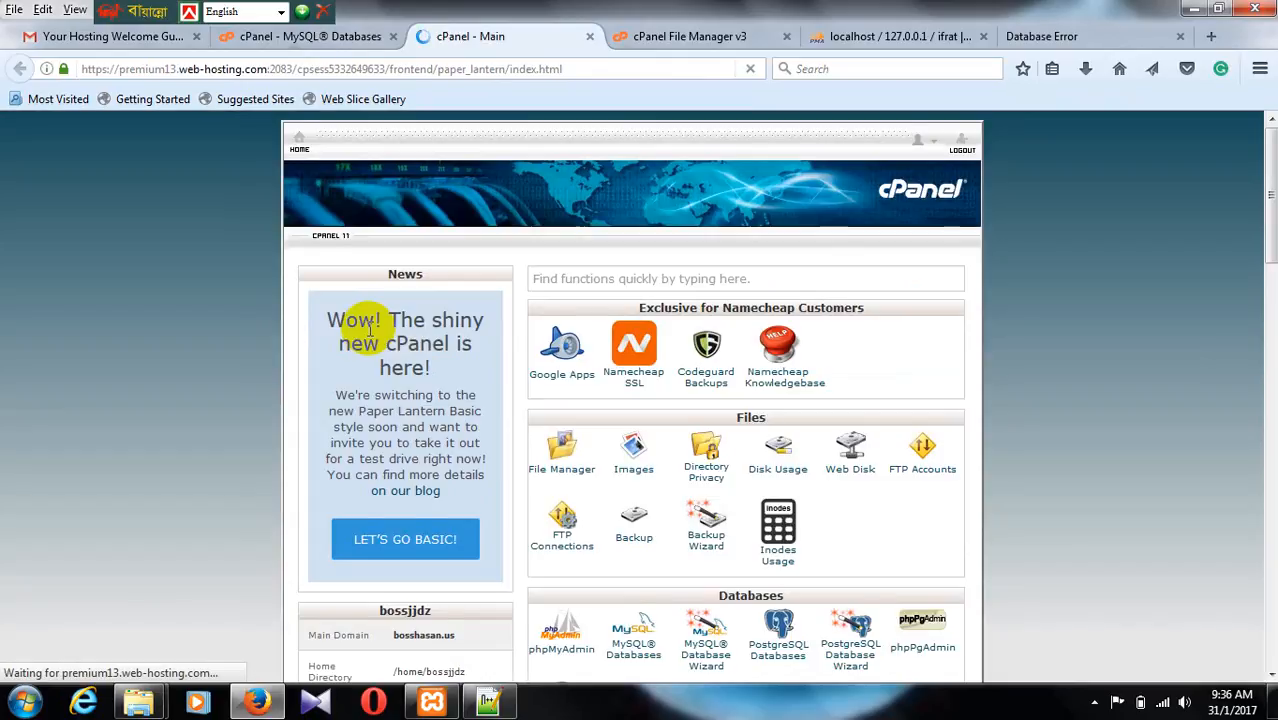
{"action": "scroll", "coordinate": [369, 330], "scroll_direction": "down", "scroll_amount": 5}
{"action": "scroll", "coordinate": [605, 433], "scroll_direction": "down", "scroll_amount": 3}
{"action": "scroll", "coordinate": [600, 418], "scroll_direction": "up", "scroll_amount": 3}
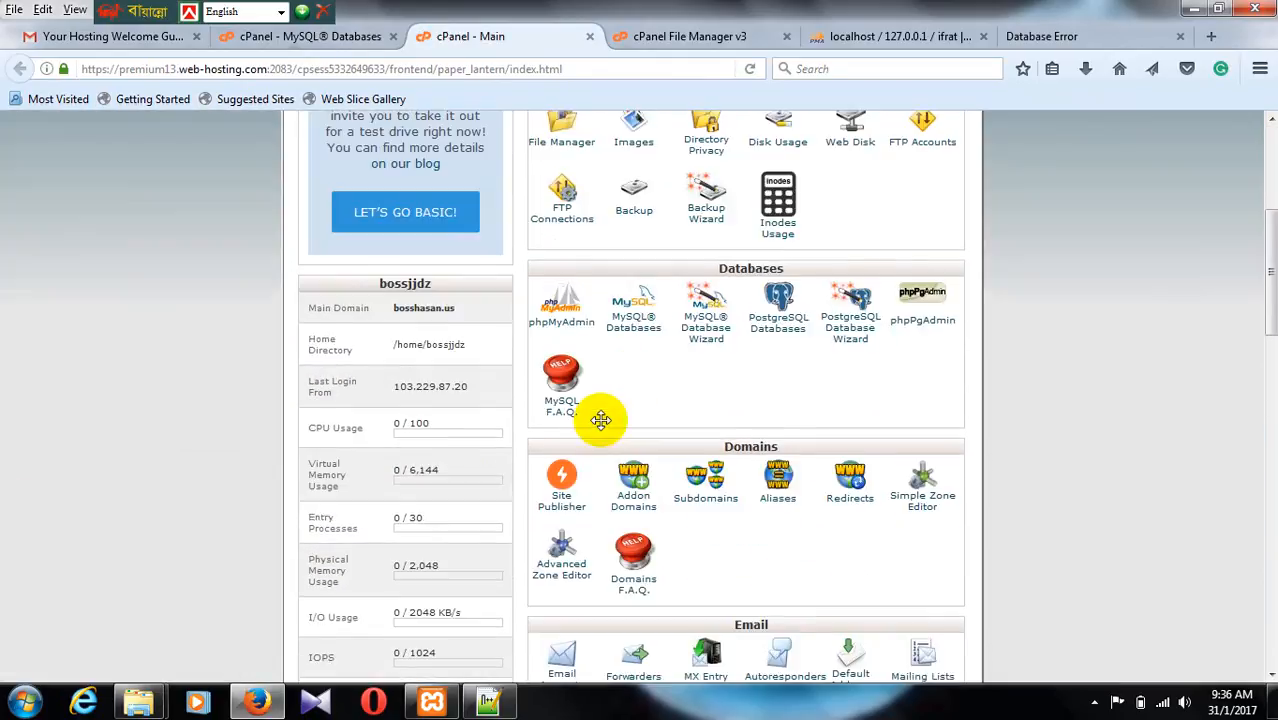
{"action": "left_click", "coordinate": [562, 334]}
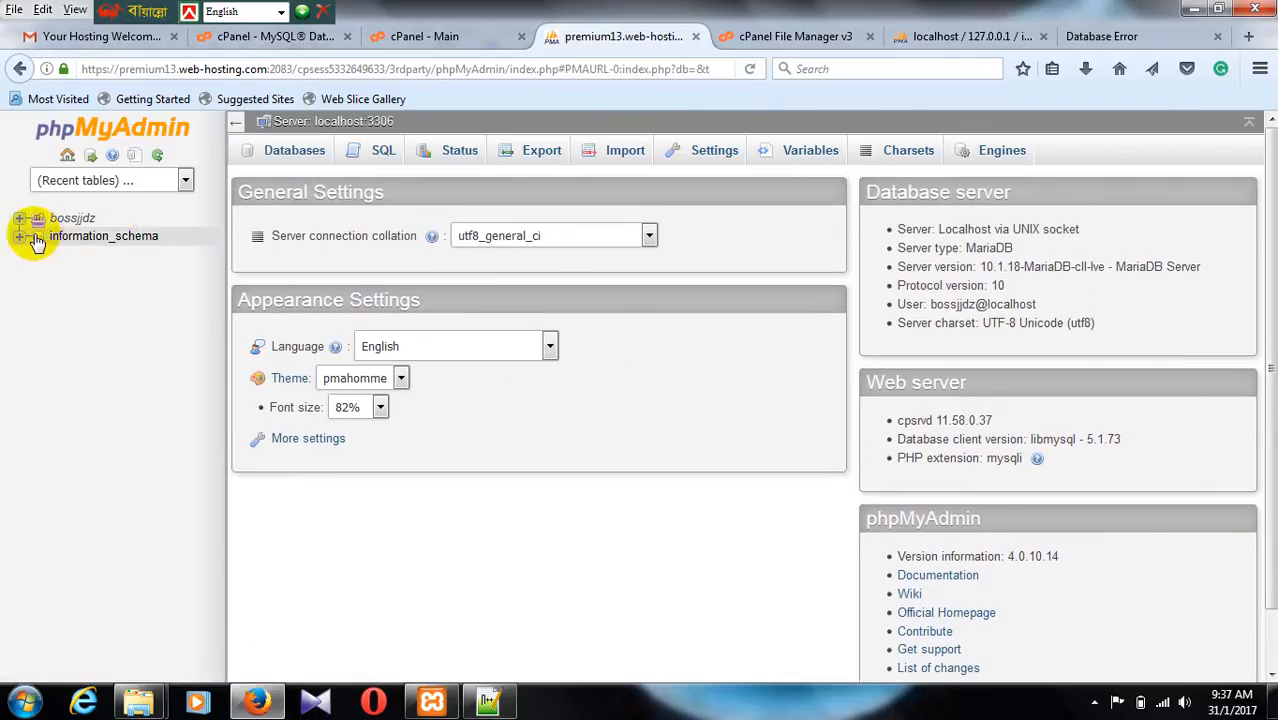
Step: Open the import page of the bossjjdz_notun database in the hosting's phpMyAdmin
{"action": "left_click", "coordinate": [20, 218]}
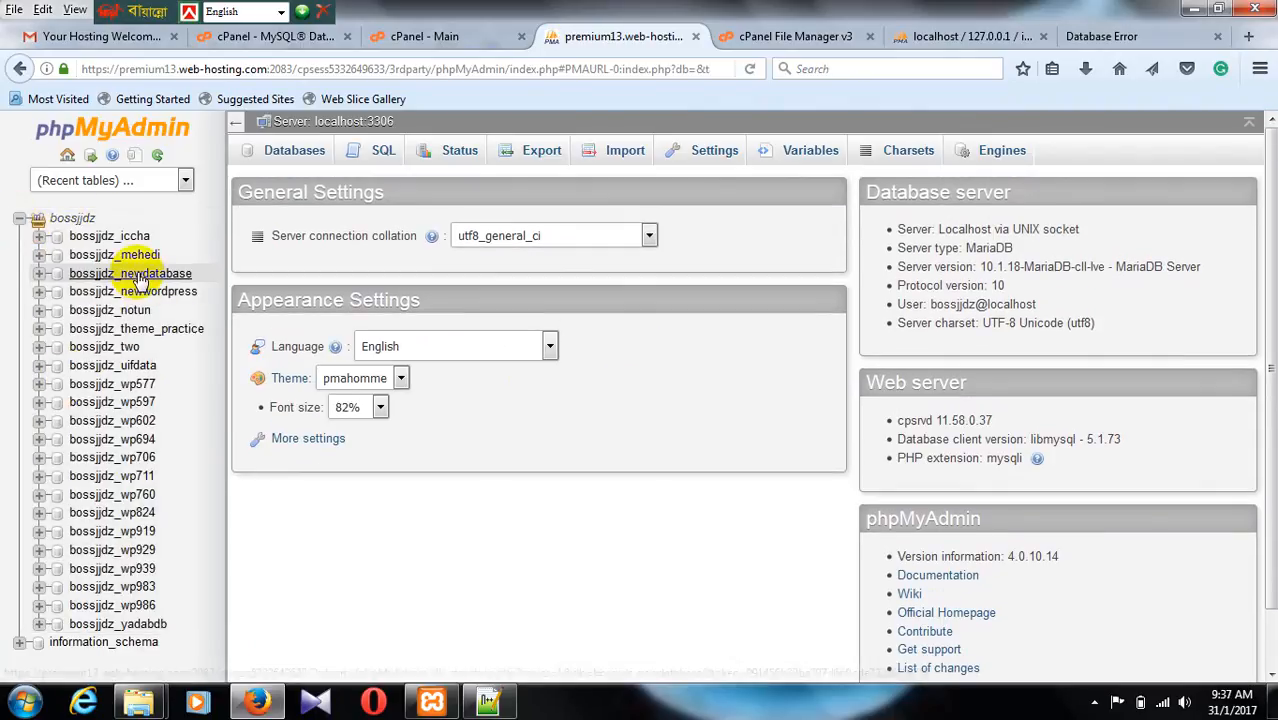
{"action": "left_click", "coordinate": [110, 311]}
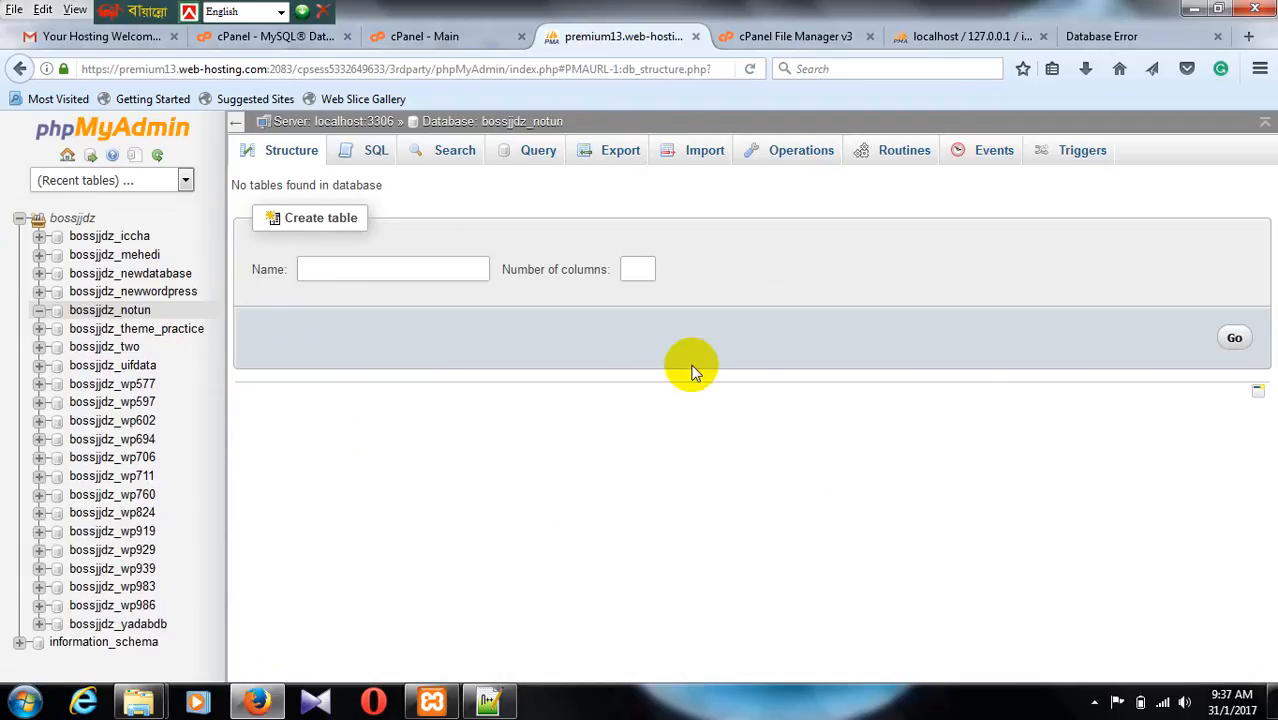
{"action": "left_click", "coordinate": [705, 155]}
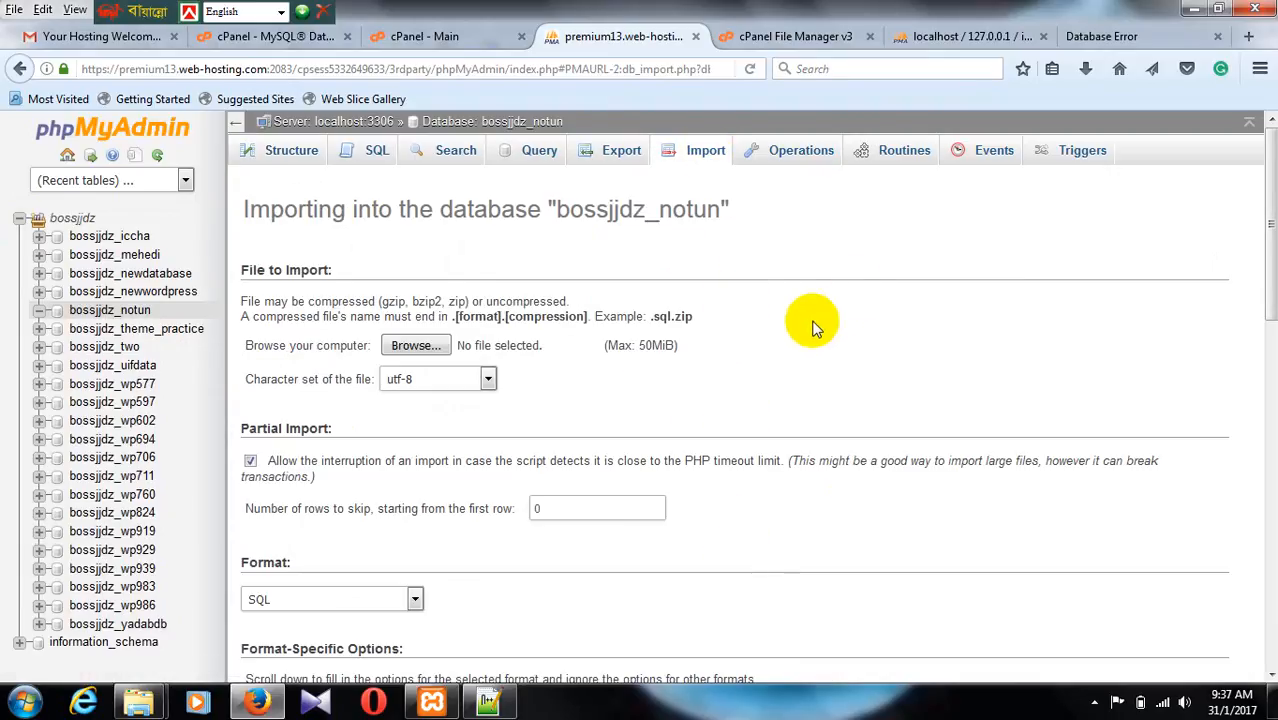
Step: Choose ifrat.sql from the Downloads folder and import it into the bossjjdz_notun database
{"action": "left_click", "coordinate": [416, 346]}
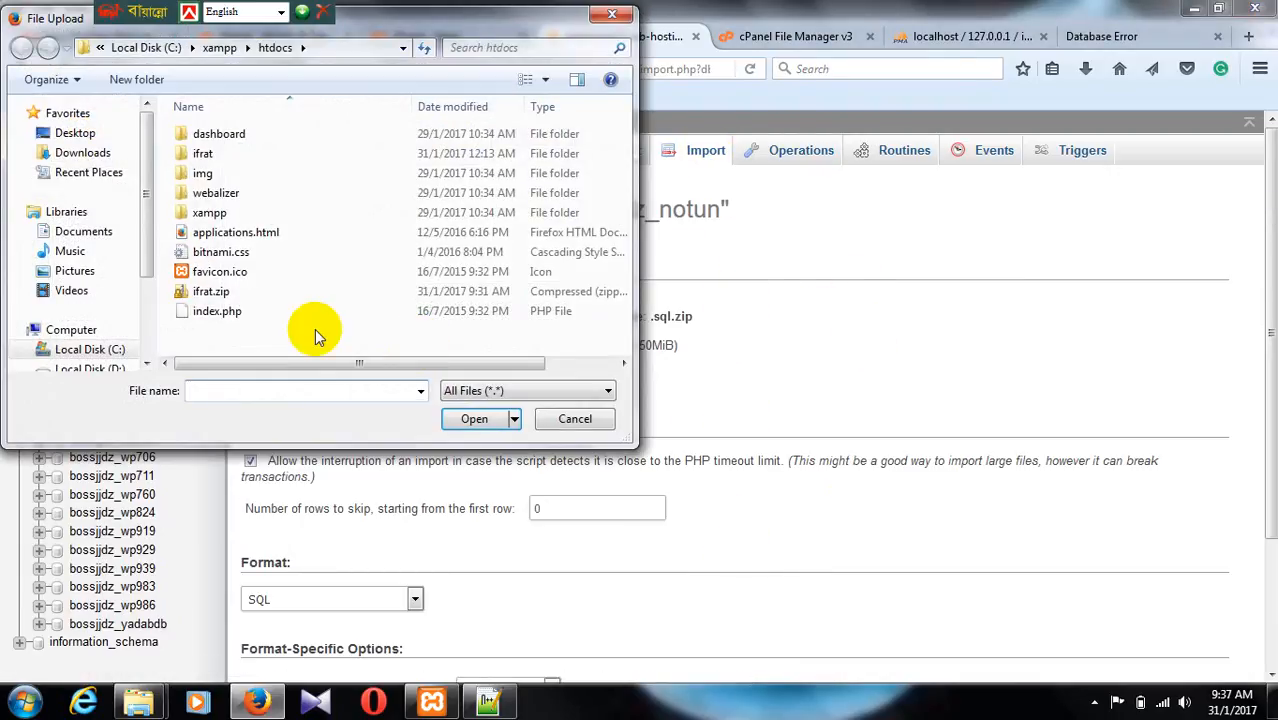
{"action": "left_click", "coordinate": [83, 153]}
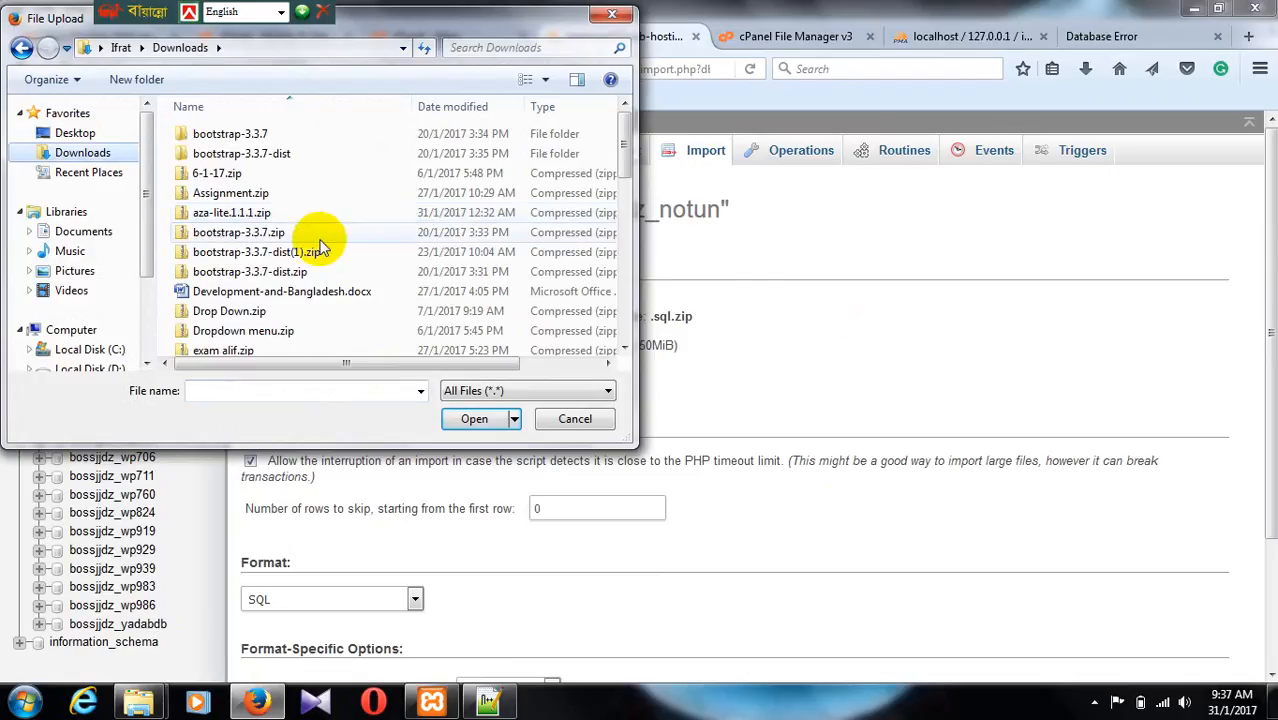
{"action": "left_click", "coordinate": [319, 235]}
{"action": "scroll", "coordinate": [321, 240], "scroll_direction": "down", "scroll_amount": 4}
{"action": "double_click", "coordinate": [214, 346]}
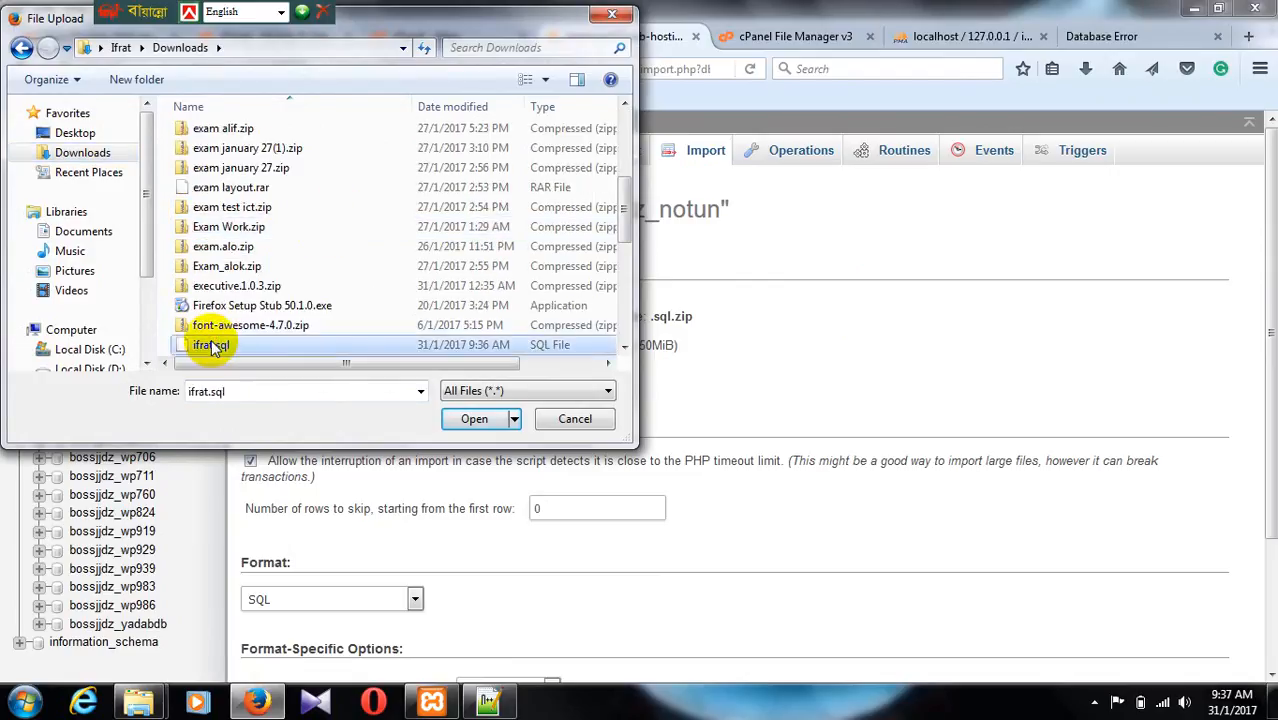
{"action": "scroll", "coordinate": [605, 315], "scroll_direction": "down", "scroll_amount": 3}
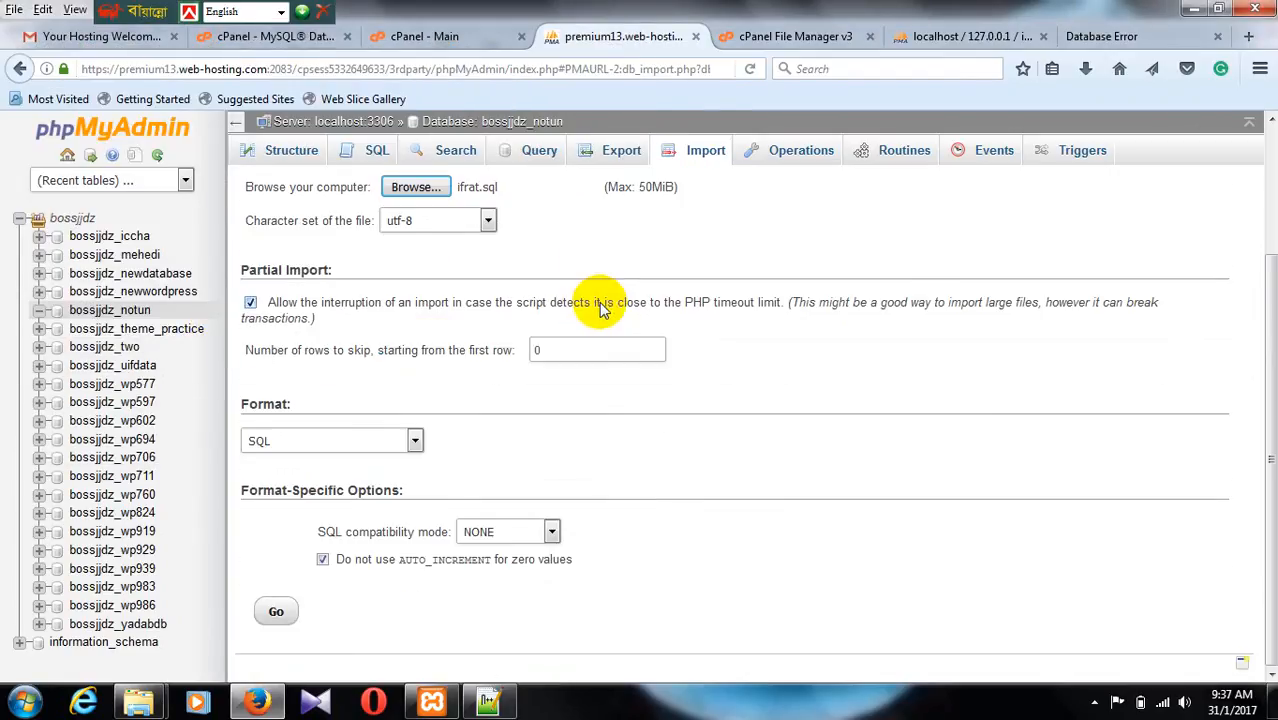
{"action": "left_click", "coordinate": [271, 609]}
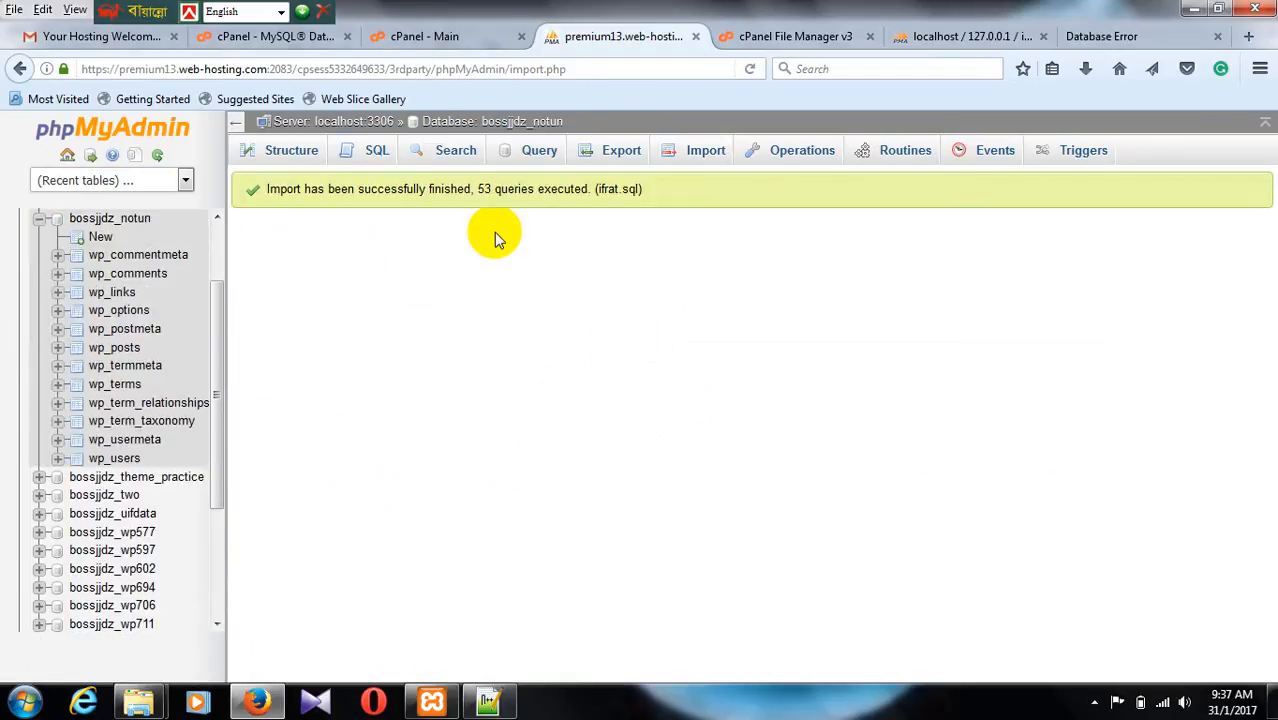
Step: Return to public_html in the cPanel File Manager and open wp-config.php for editing
{"action": "left_click", "coordinate": [445, 38]}
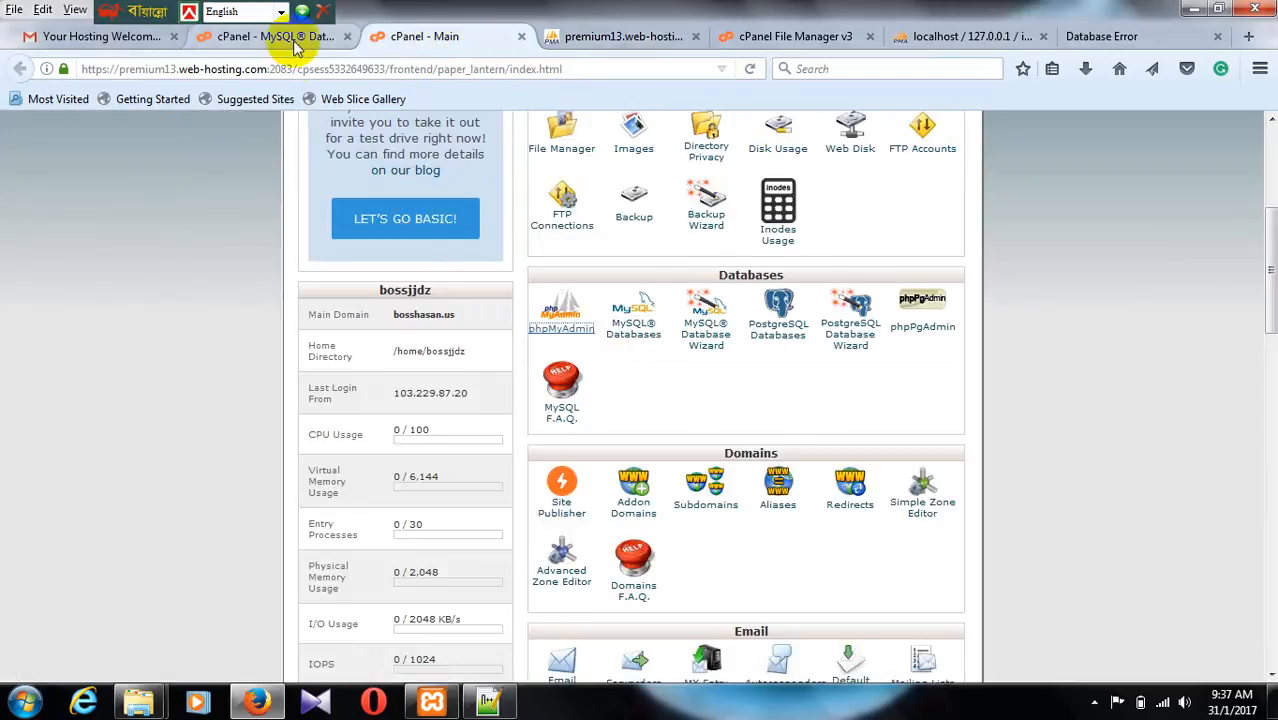
{"action": "left_click", "coordinate": [805, 28]}
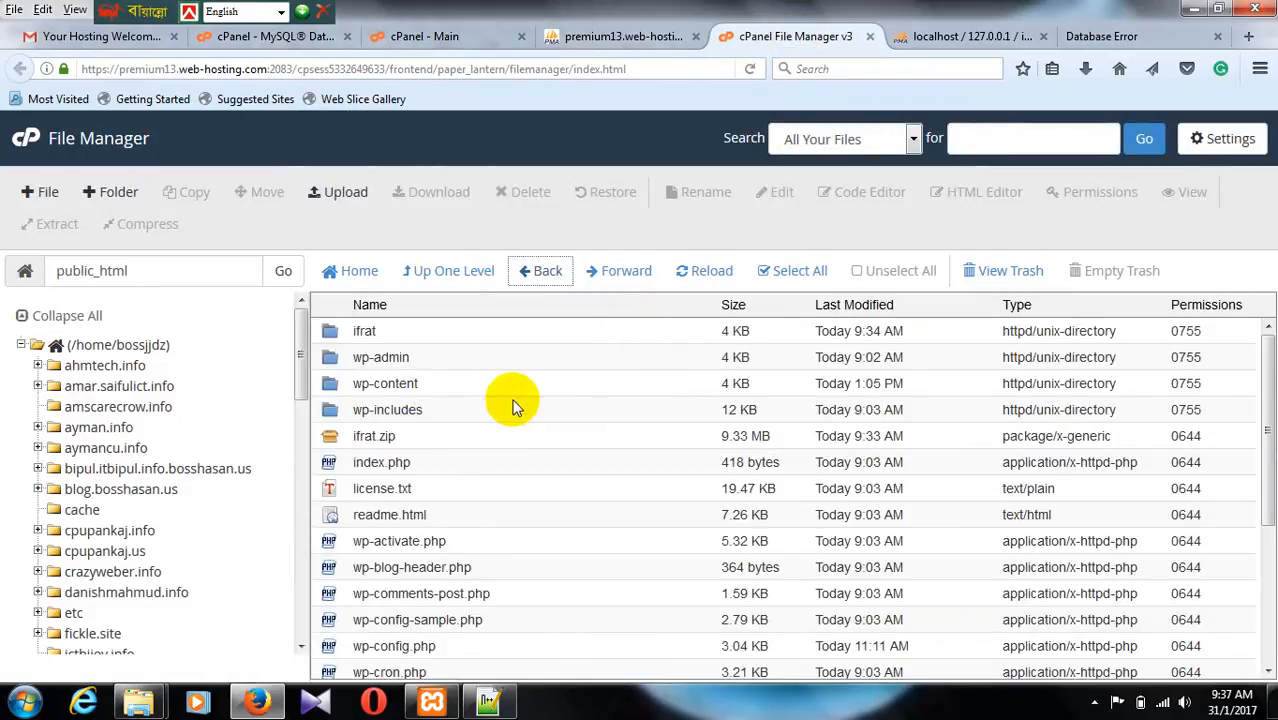
{"action": "scroll", "coordinate": [491, 424], "scroll_direction": "down", "scroll_amount": 4}
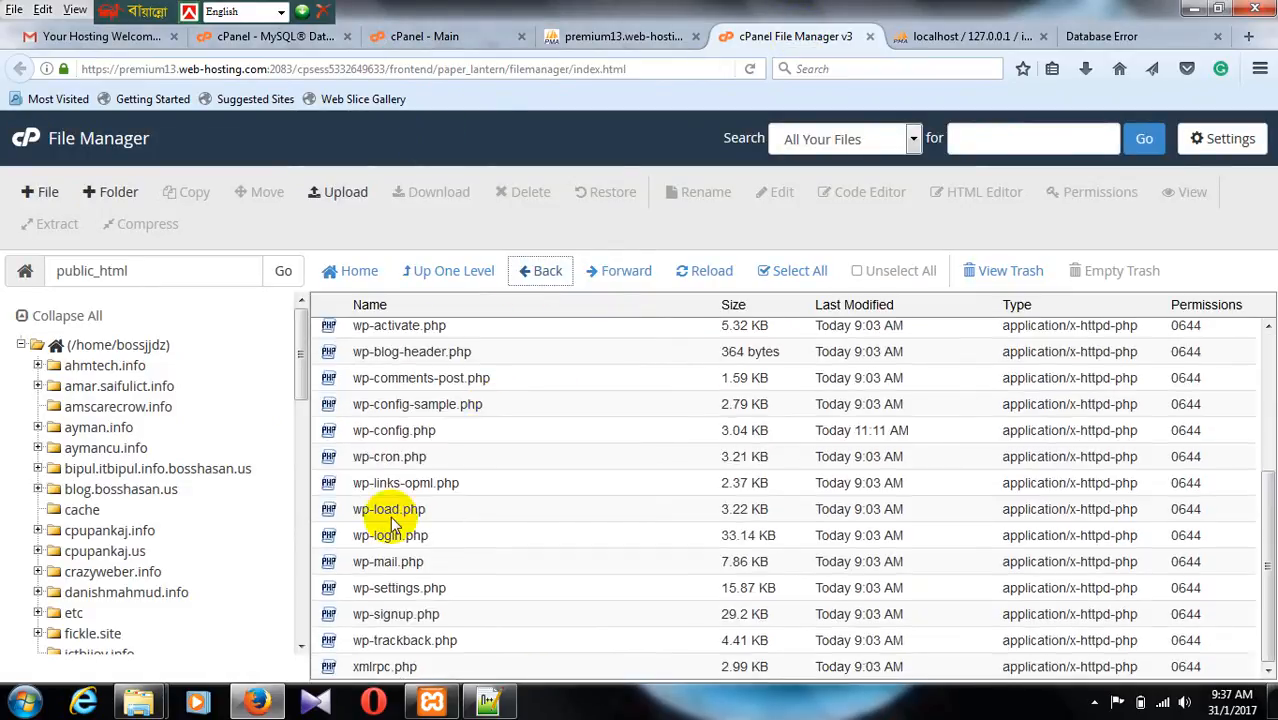
{"action": "right_click", "coordinate": [371, 441]}
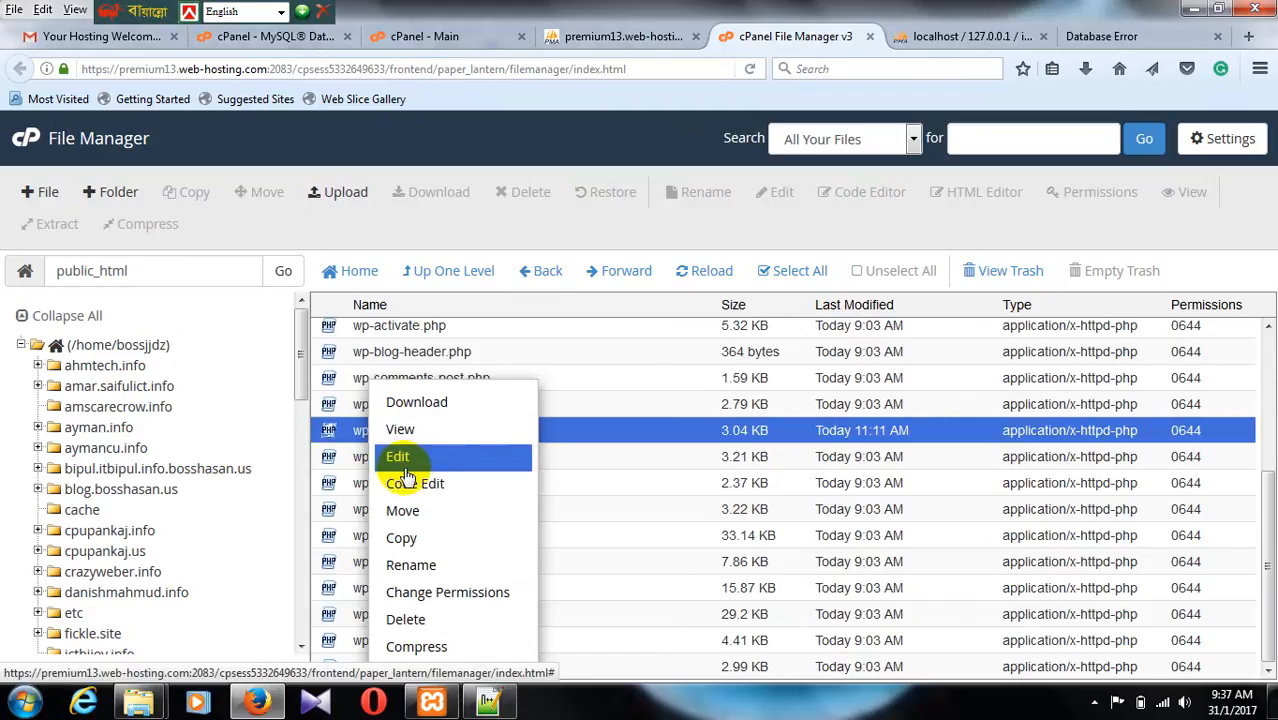
{"action": "left_click", "coordinate": [399, 457]}
Step: Copy the database name bossjjdz_notun from the cPanel MySQL Databases page
{"action": "left_click", "coordinate": [440, 36]}
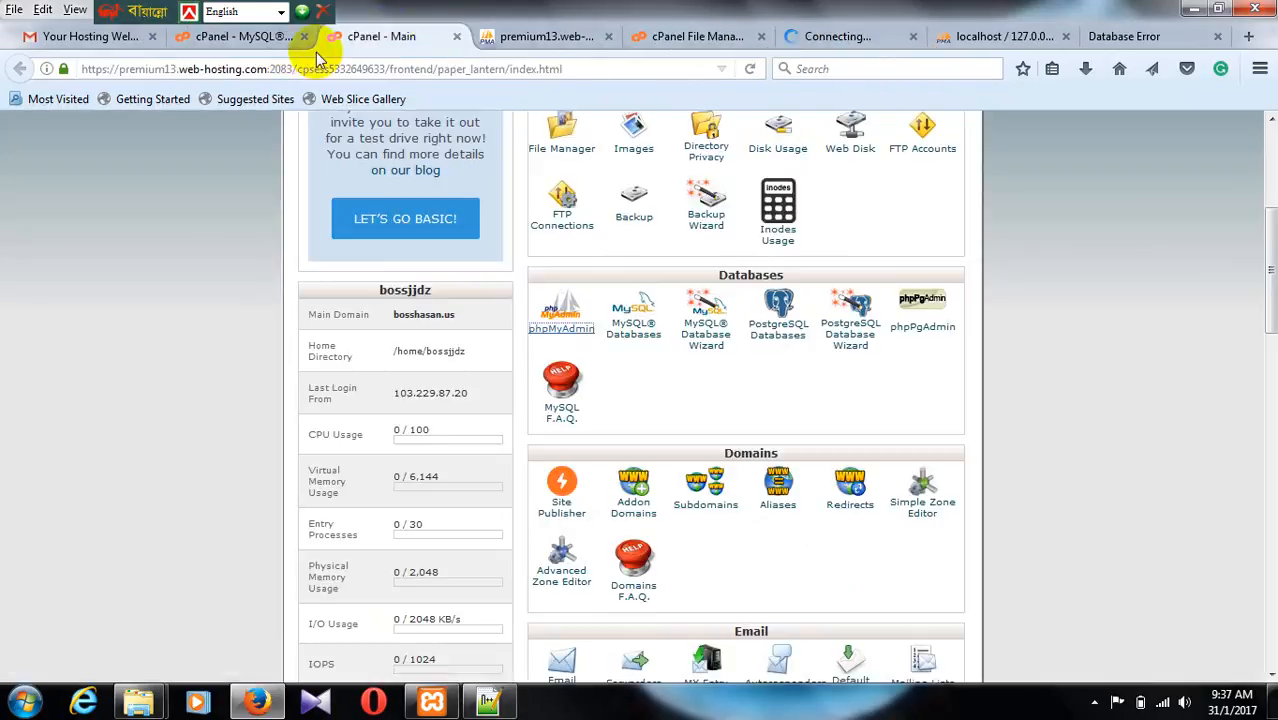
{"action": "left_click", "coordinate": [260, 40]}
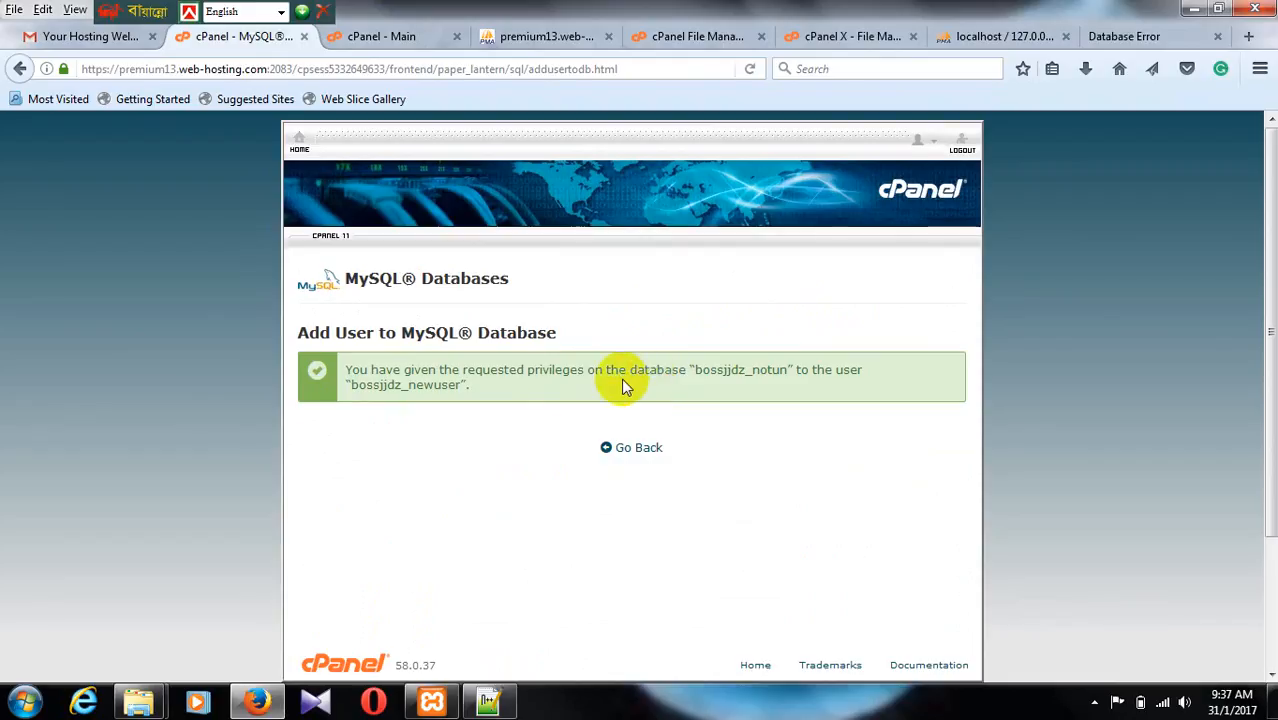
{"action": "left_click_drag", "start_coordinate": [707, 369], "coordinate": [787, 370]}
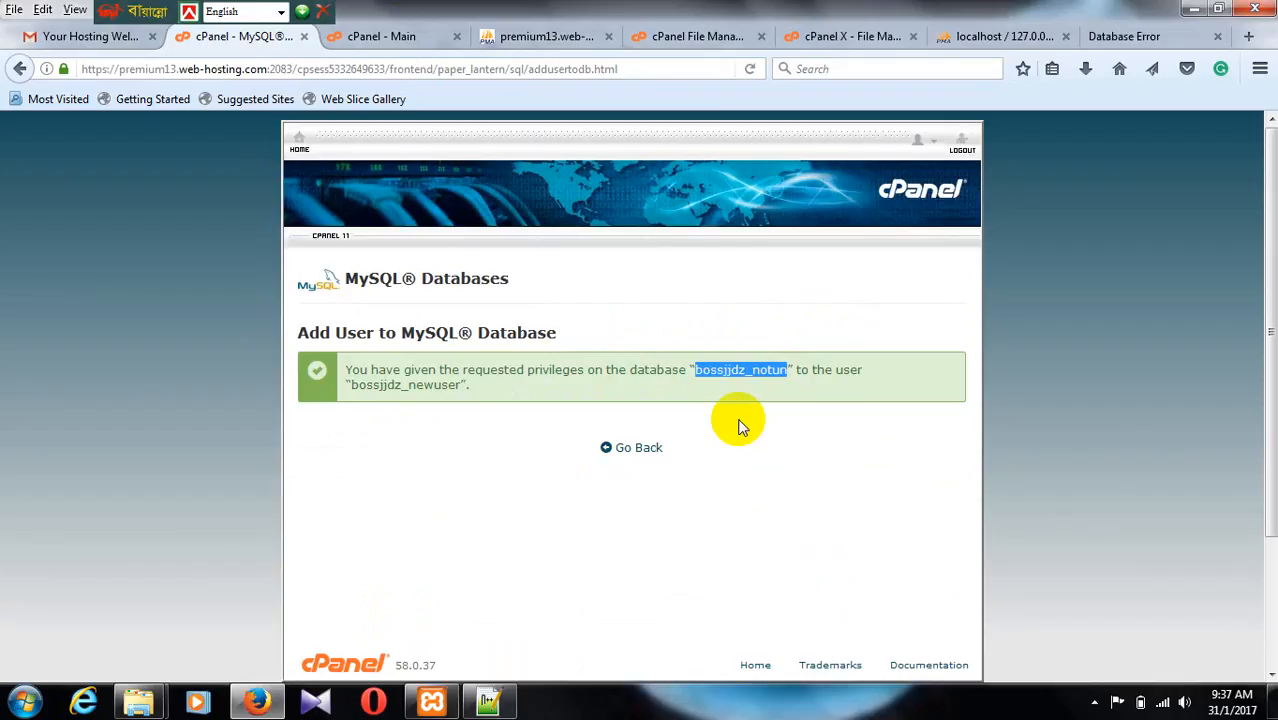
Step: Replace the DB_NAME value in wp-config.php with bossjjdz_notun
{"action": "left_click", "coordinate": [397, 40]}
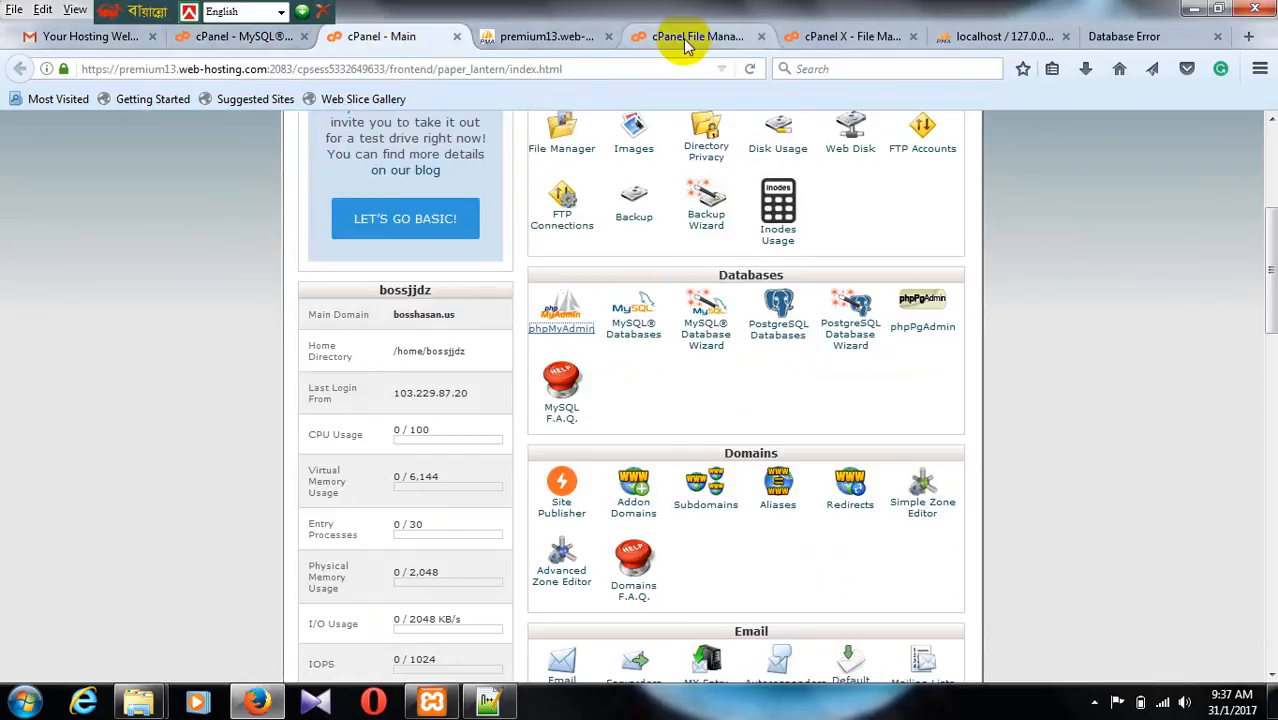
{"action": "left_click", "coordinate": [686, 40]}
{"action": "left_click", "coordinate": [822, 38]}
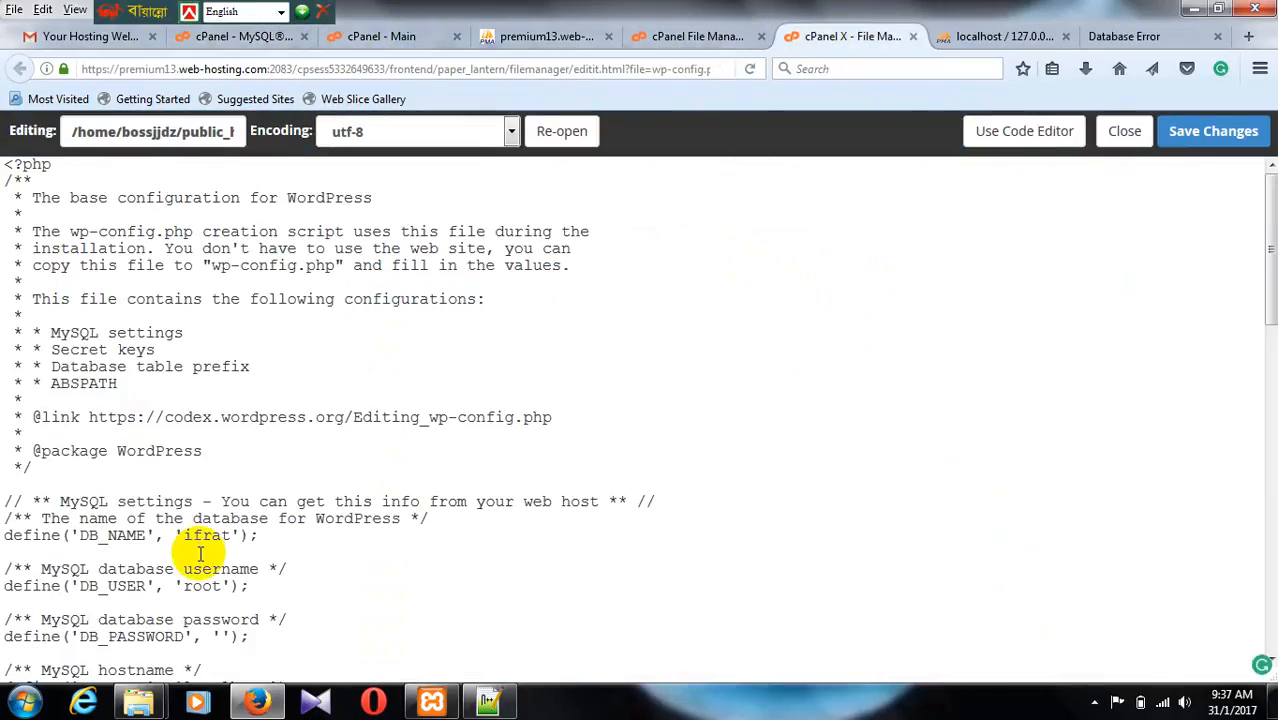
{"action": "scroll", "coordinate": [200, 553], "scroll_direction": "down", "scroll_amount": 2}
{"action": "left_click", "coordinate": [228, 420]}
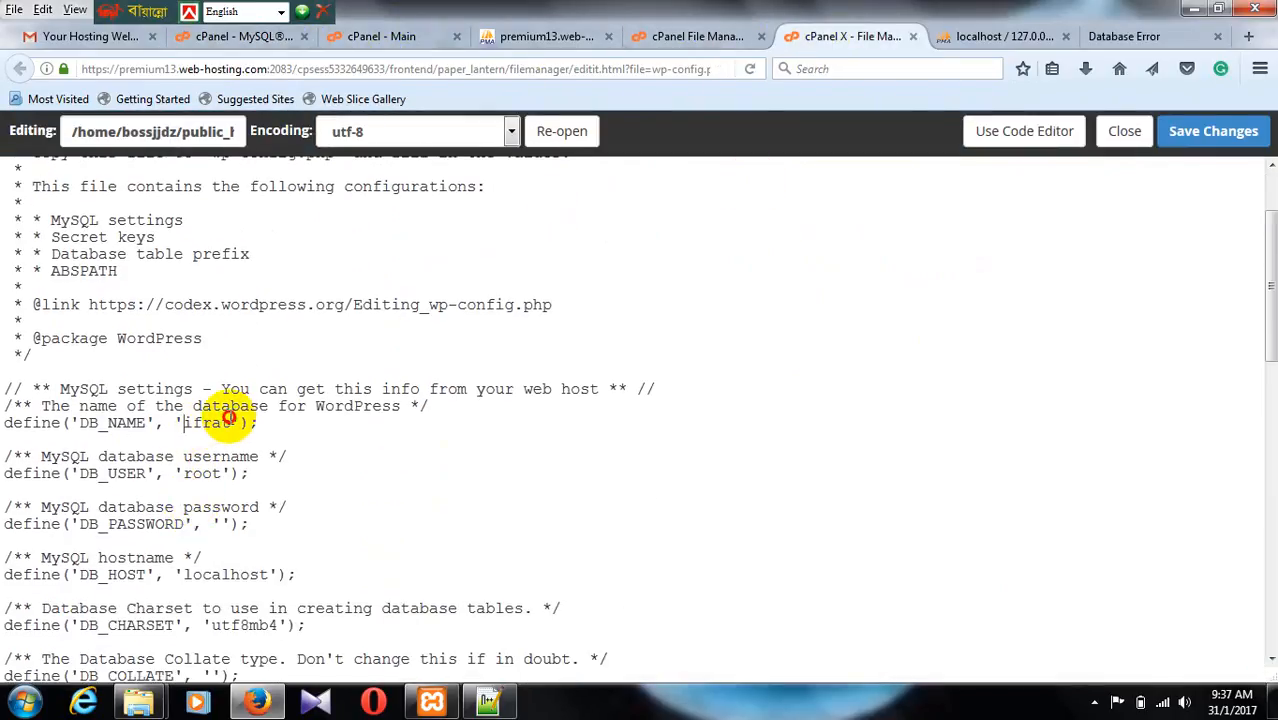
{"action": "left_click_drag", "start_coordinate": [184, 422], "coordinate": [207, 421]}
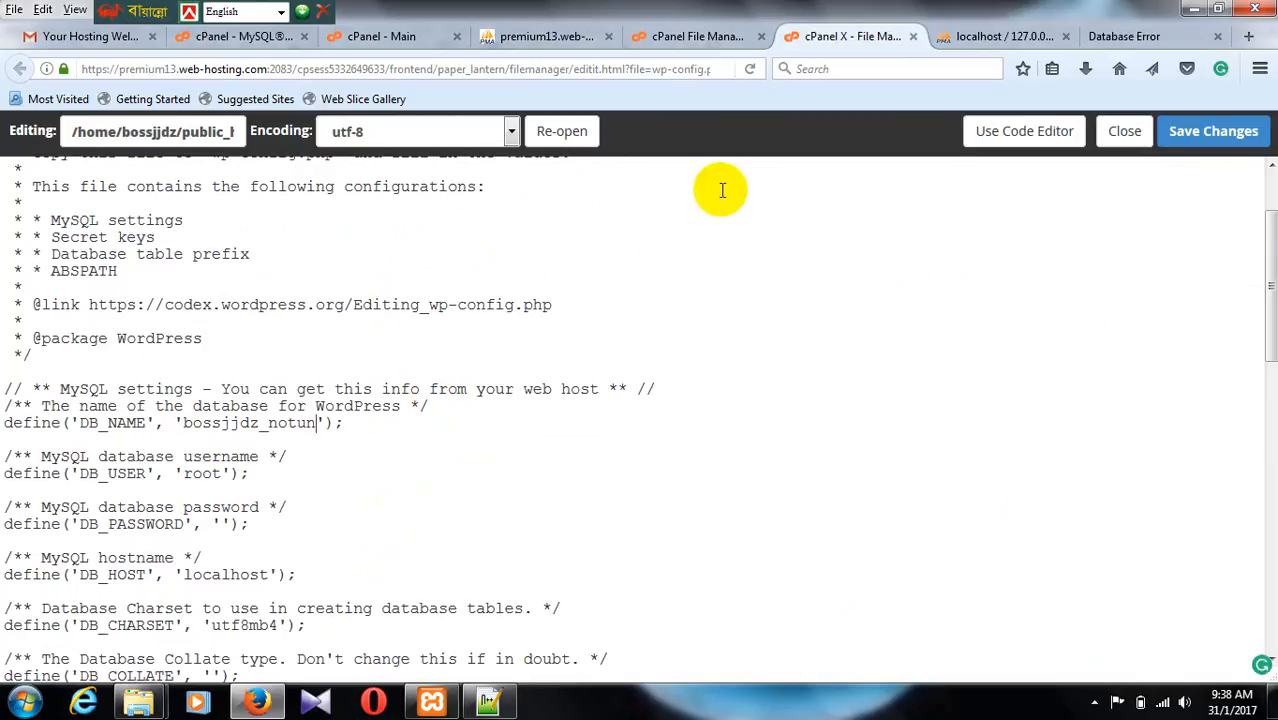
Step: Copy the database username bossjjdz_newuser from the cPanel MySQL Databases page
{"action": "left_click", "coordinate": [385, 36]}
{"action": "left_click", "coordinate": [240, 36]}
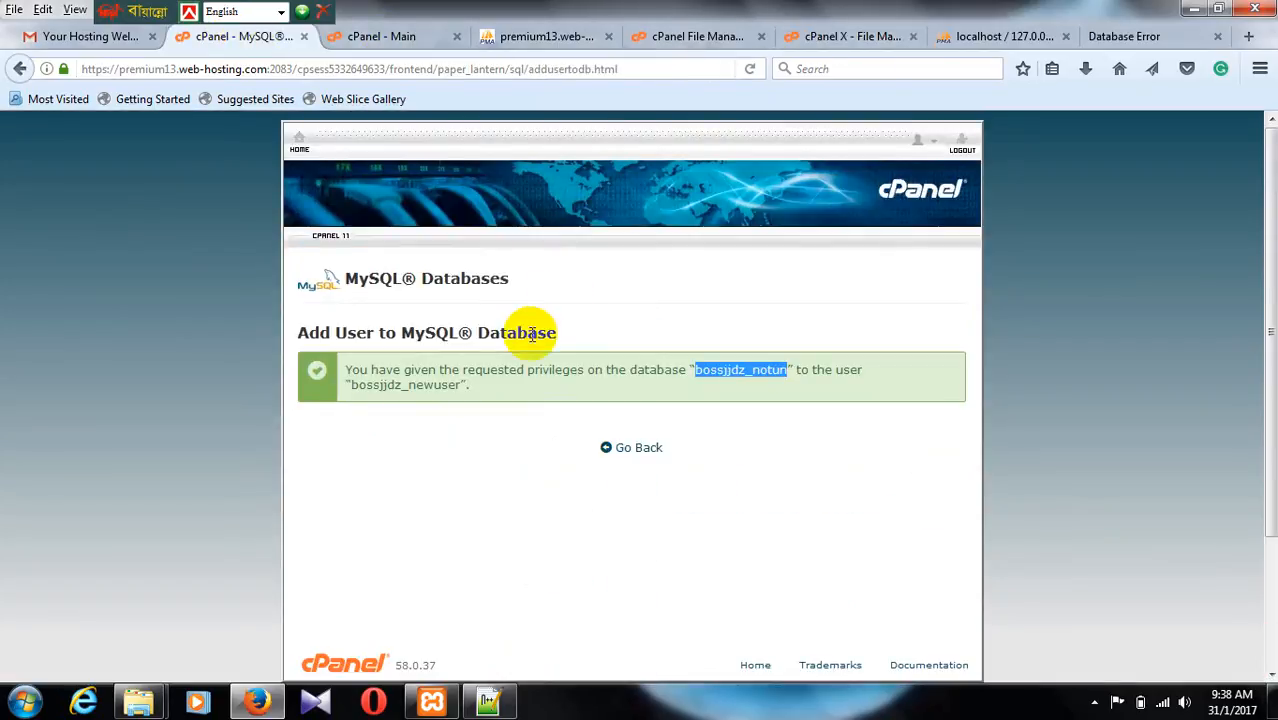
{"action": "left_click_drag", "start_coordinate": [352, 384], "coordinate": [465, 383]}
{"action": "key", "text": "ctrl+c"}
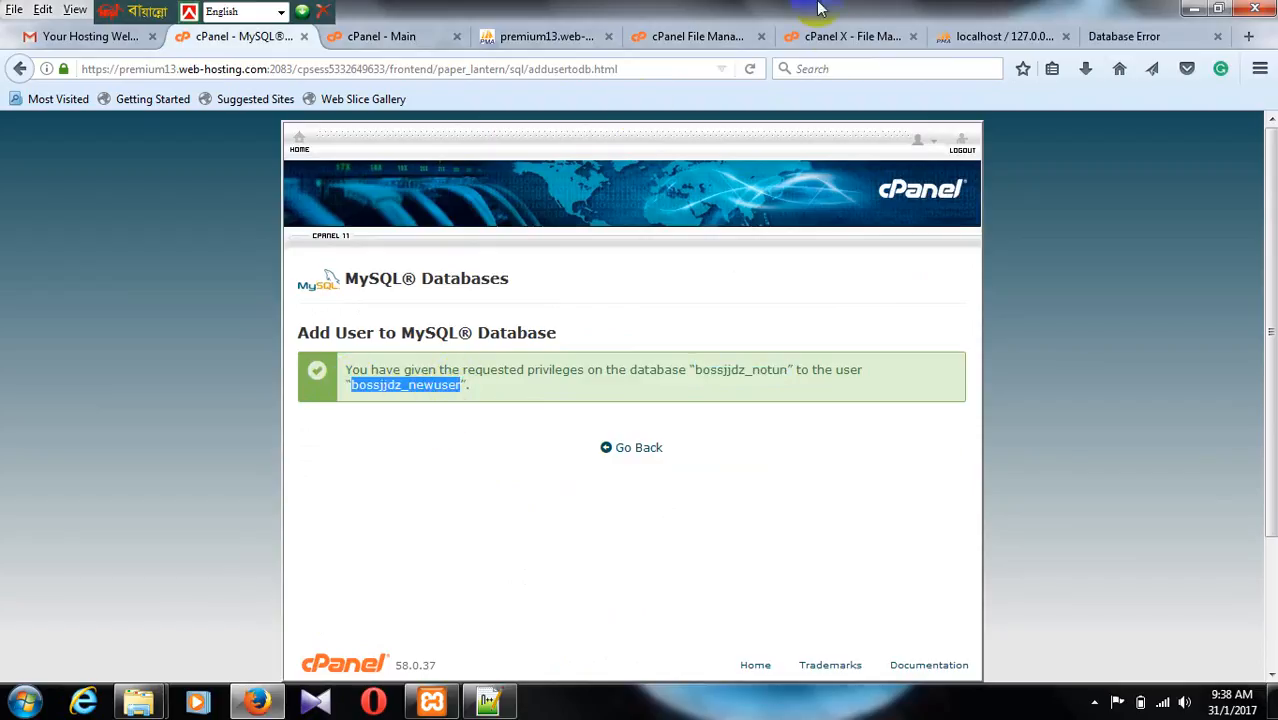
Step: Set DB_USER to bossjjdz_newuser in wp-config.php, enter the database user's password in DB_PASSWORD, and save the file
{"action": "left_click", "coordinate": [835, 36]}
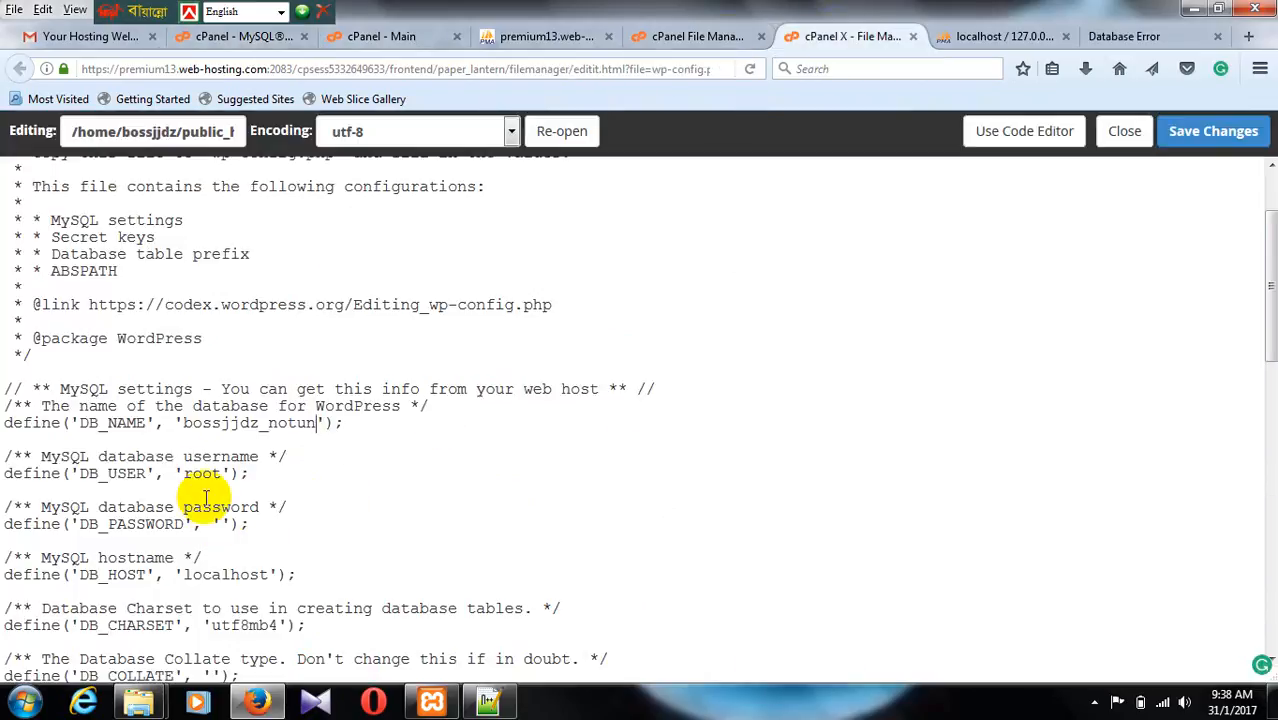
{"action": "left_click_drag", "start_coordinate": [182, 473], "coordinate": [214, 473]}
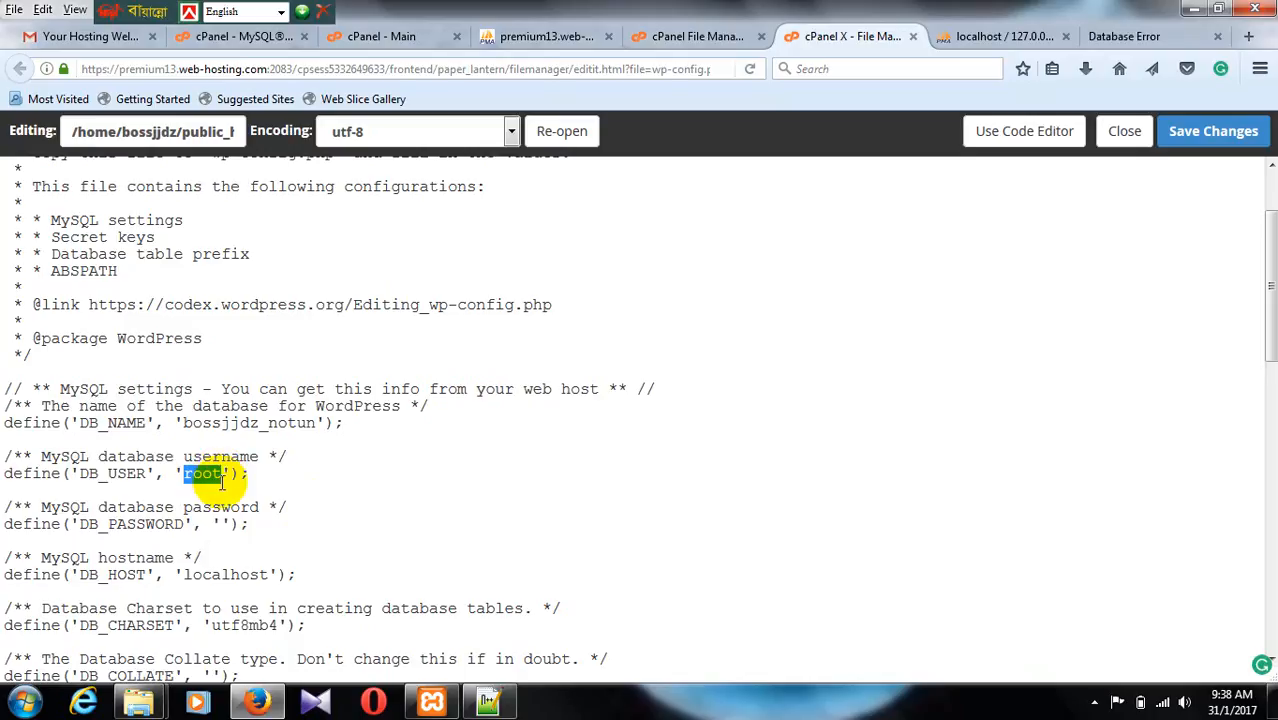
{"action": "key", "text": "ctrl+v"}
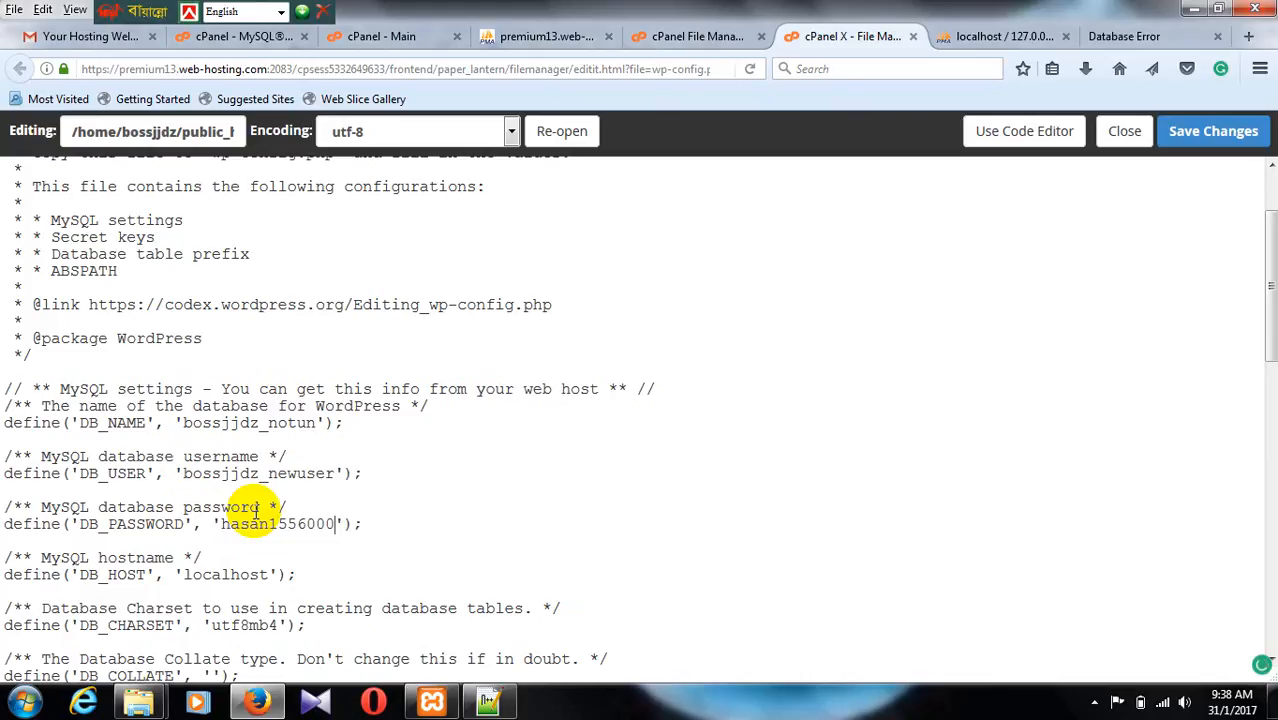
{"action": "left_click", "coordinate": [1213, 131]}
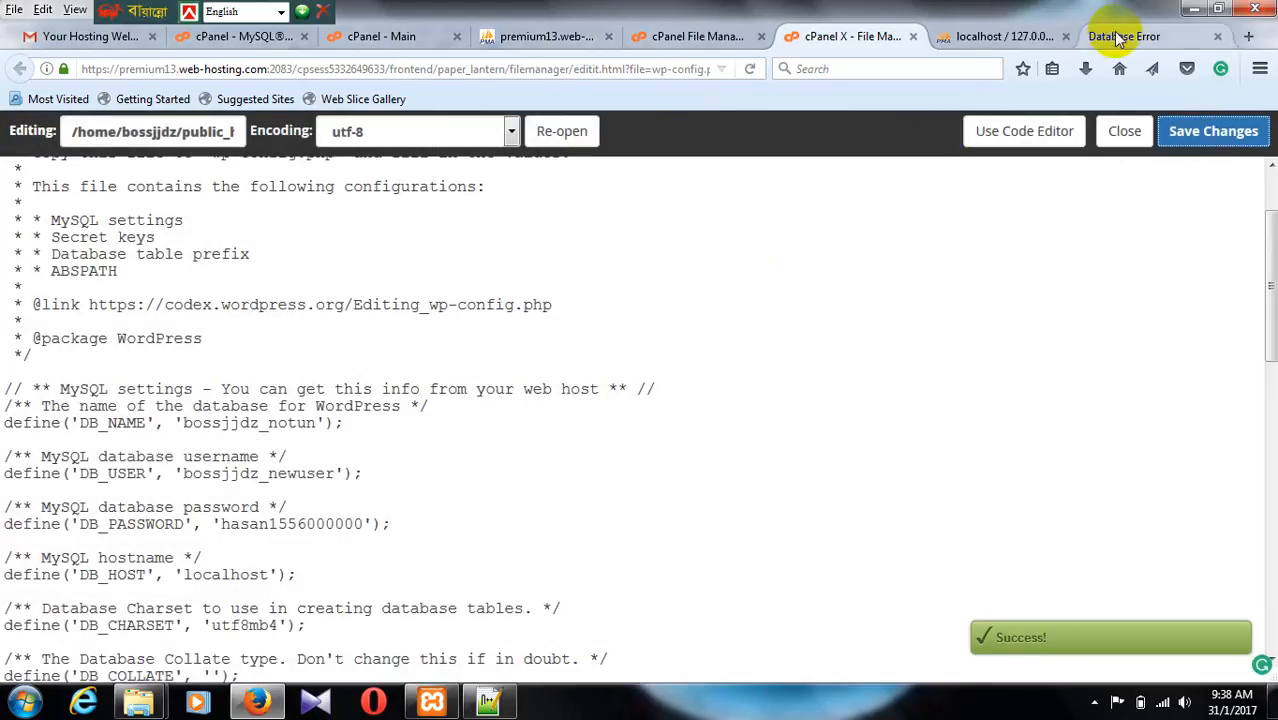
Step: Reload the live site bosshasan.us to check its database connection
{"action": "left_click", "coordinate": [1130, 37]}
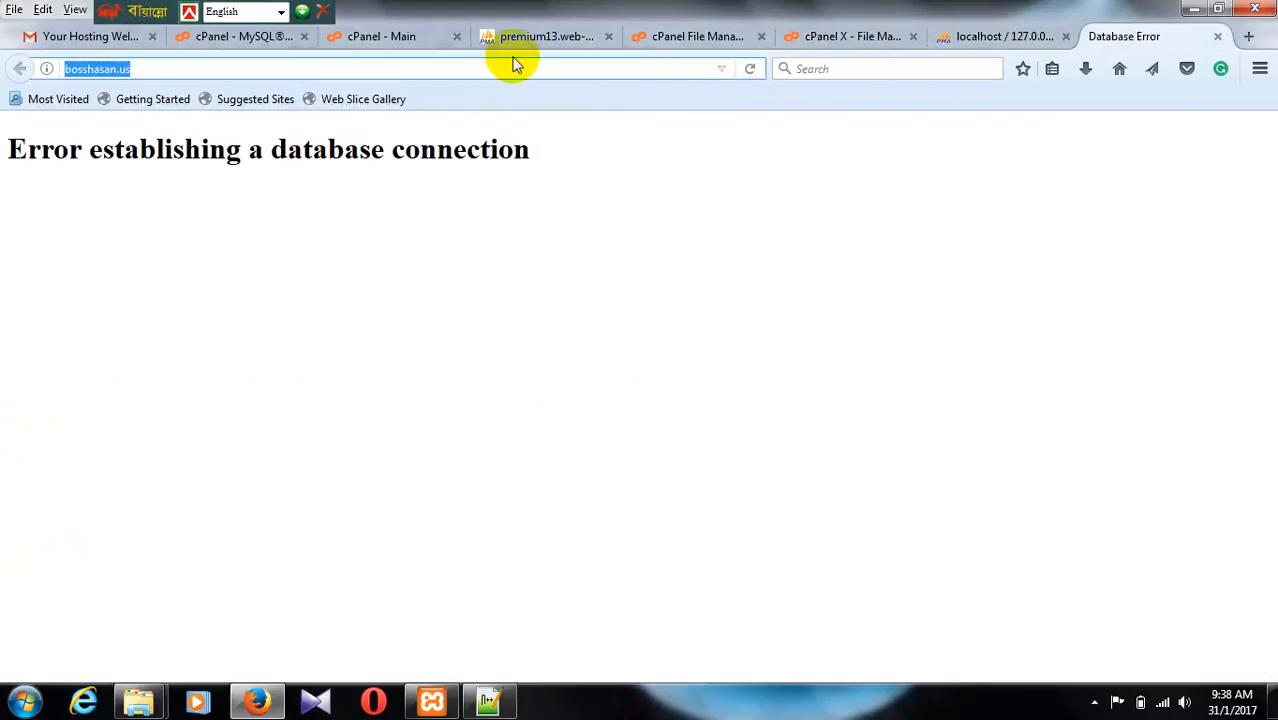
{"action": "left_click", "coordinate": [749, 69]}
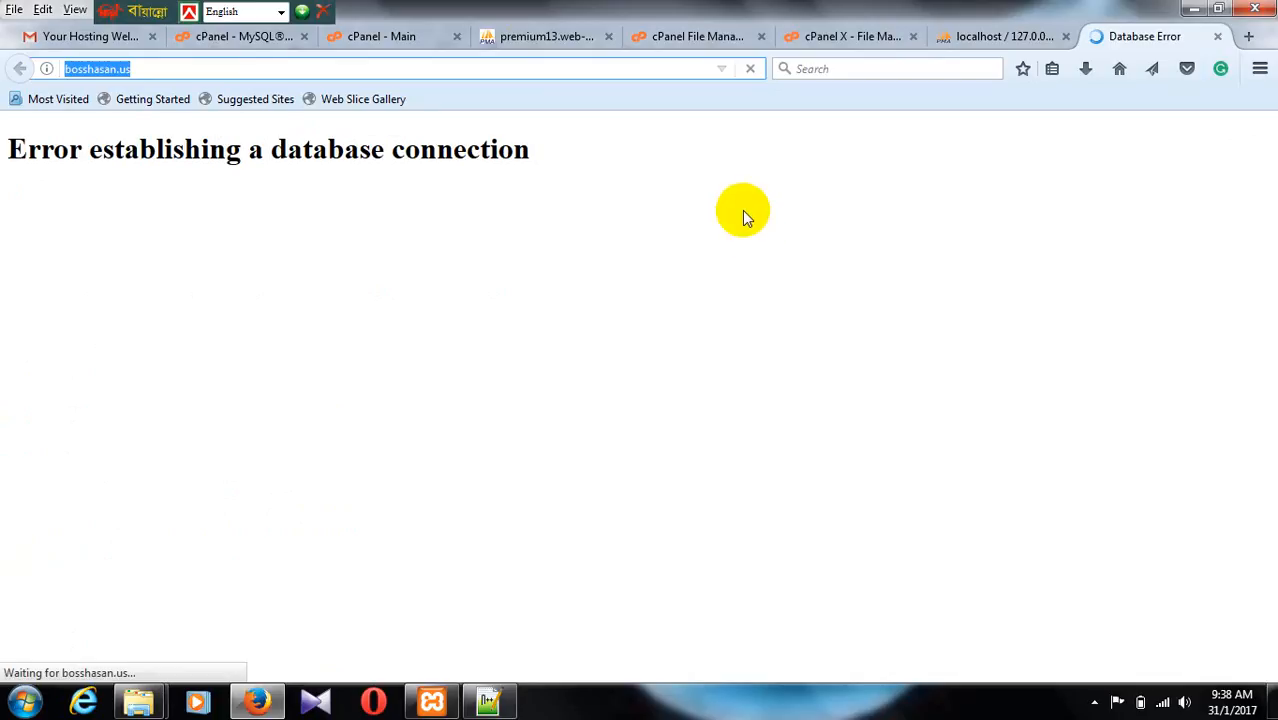